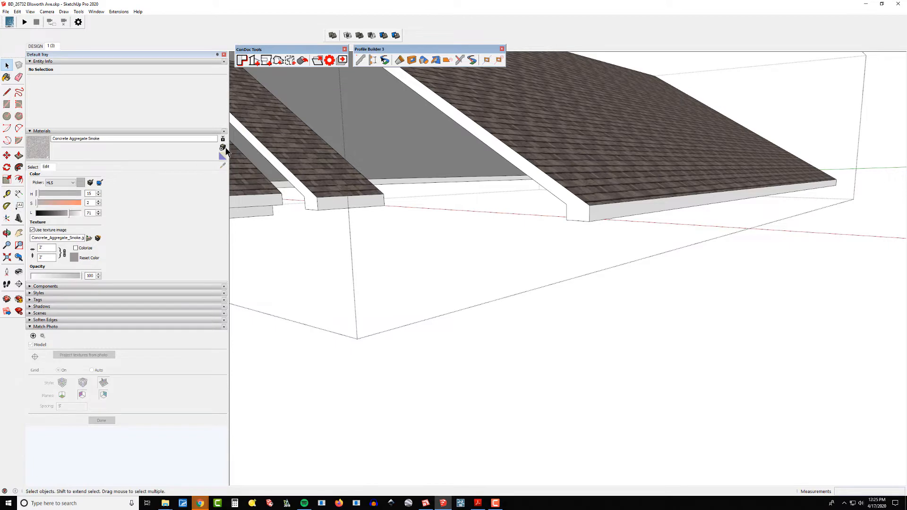
Step: Create a new untextured purple material with hue 271, saturation 100 and lightness 71
{"action": "left_click", "coordinate": [223, 147]}
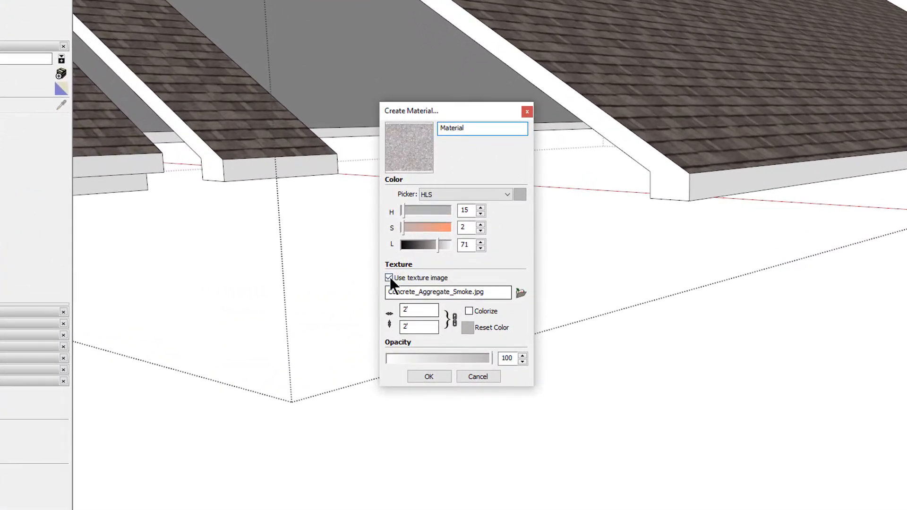
{"action": "left_click", "coordinate": [390, 277]}
{"action": "left_click", "coordinate": [434, 211]}
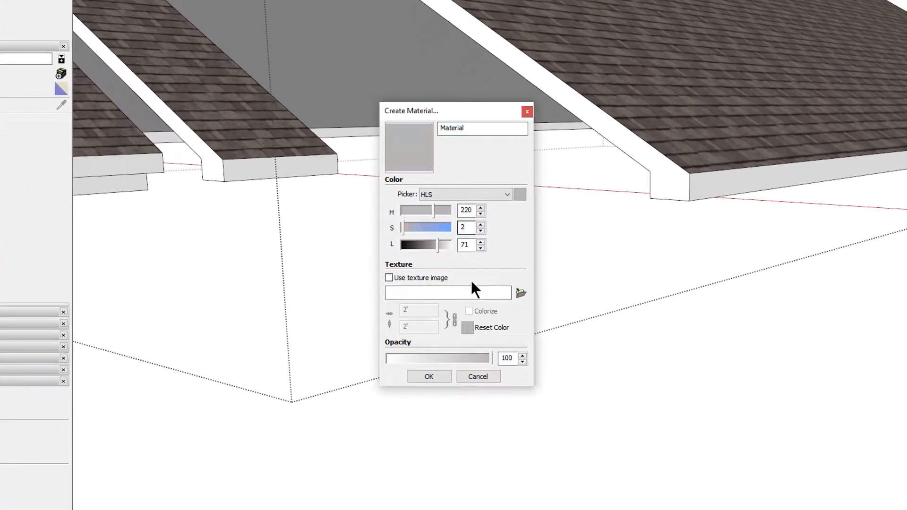
{"action": "left_click_drag", "start_coordinate": [403, 227], "coordinate": [489, 244]}
{"action": "left_click", "coordinate": [443, 210]}
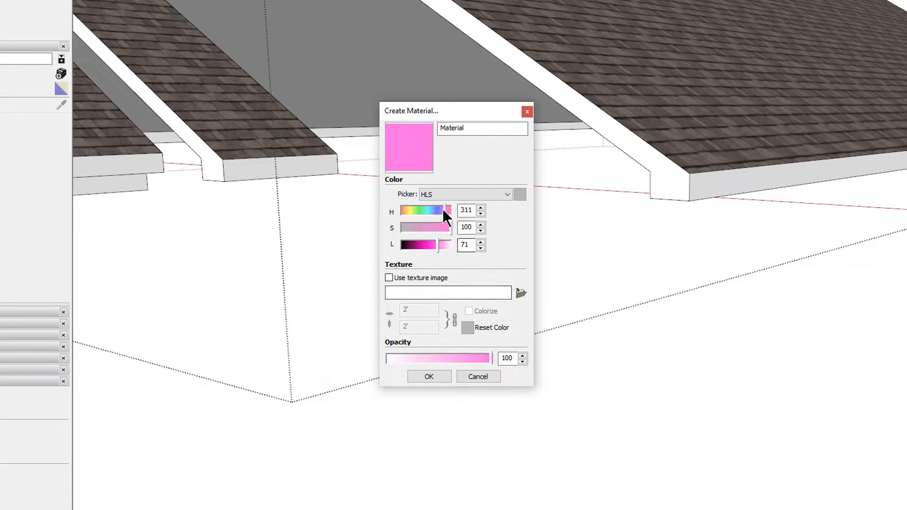
{"action": "left_click", "coordinate": [438, 211]}
{"action": "left_click", "coordinate": [429, 377]}
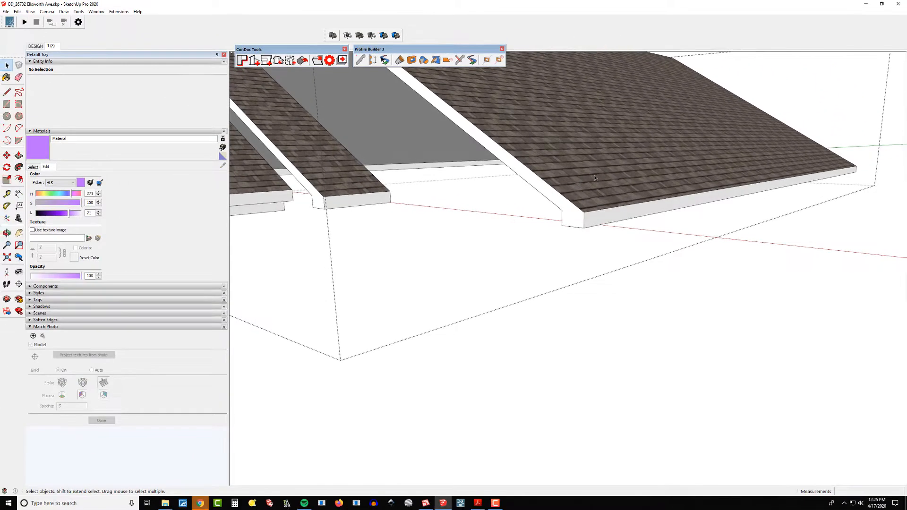
Step: Try to paint the main roof's untextured faces with the purple material in one fill
{"action": "left_click", "coordinate": [622, 180]}
{"action": "scroll", "coordinate": [624, 189], "scroll_direction": "up", "scroll_amount": 4}
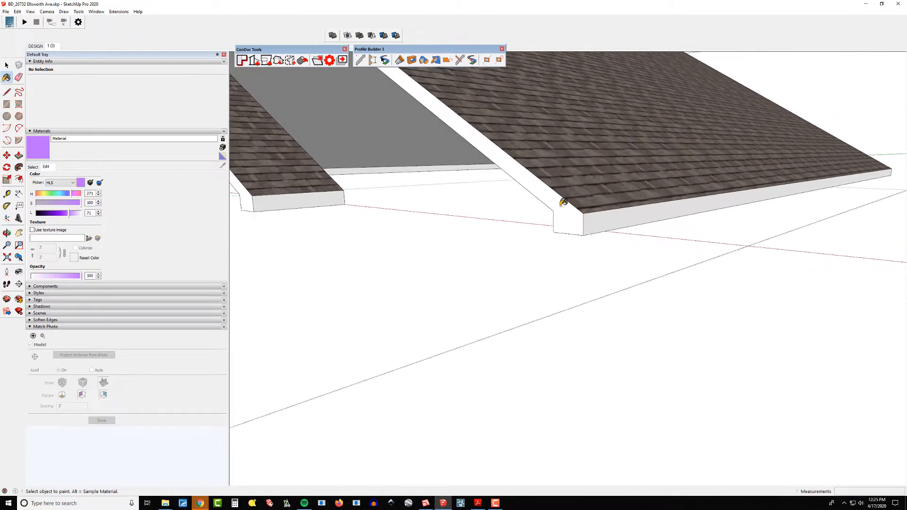
{"action": "scroll", "coordinate": [599, 207], "scroll_direction": "down", "scroll_amount": 6}
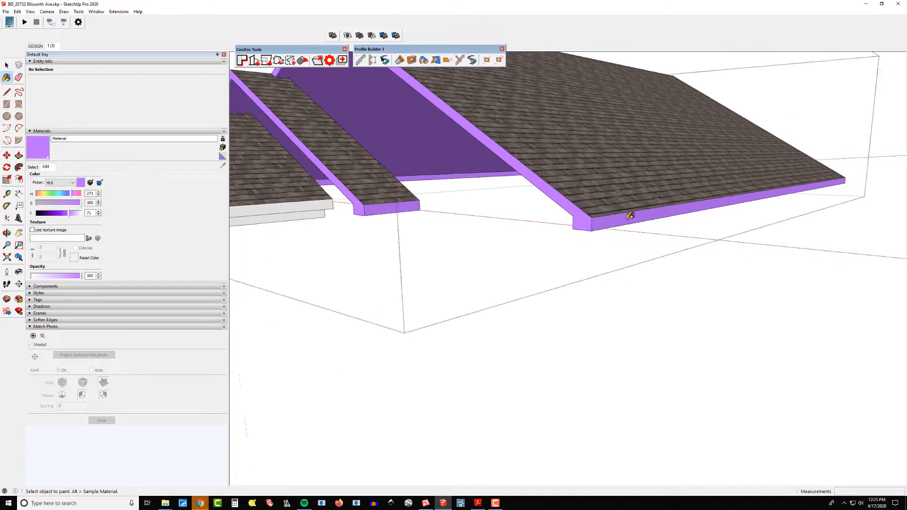
{"action": "middle_click_drag", "start_coordinate": [581, 164], "coordinate": [610, 234], "text": "shift"}
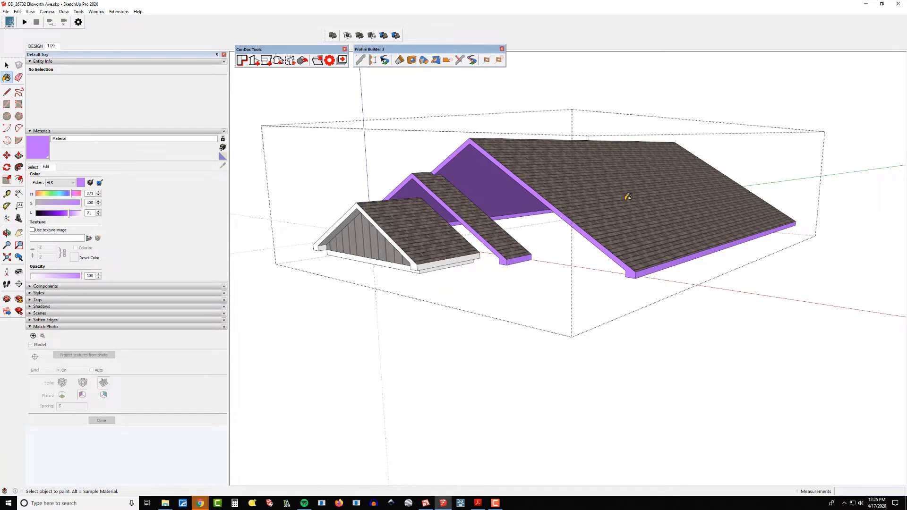
{"action": "key", "text": "ctrl+z"}
Step: Paint the main gable's rake board and adjoining eave fascia with the purple material
{"action": "scroll", "coordinate": [618, 228], "scroll_direction": "up", "scroll_amount": 3}
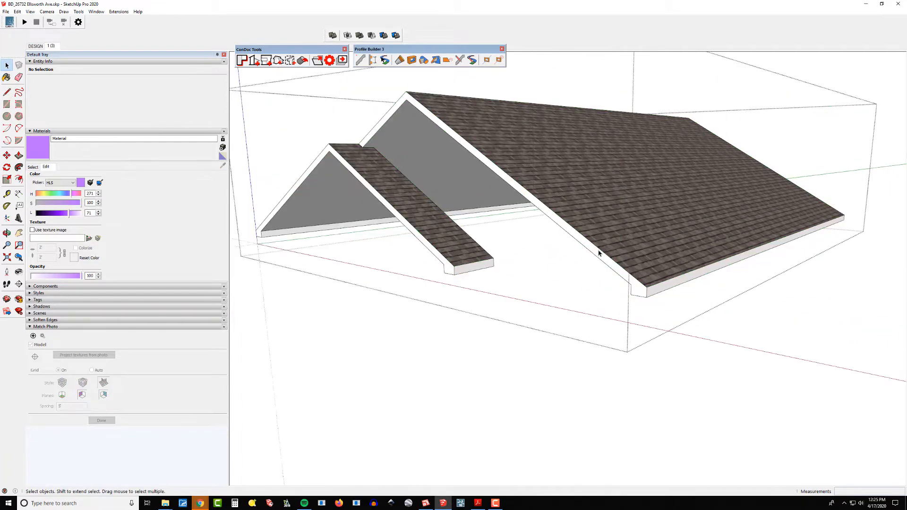
{"action": "left_click", "coordinate": [612, 264]}
{"action": "key", "text": "b"}
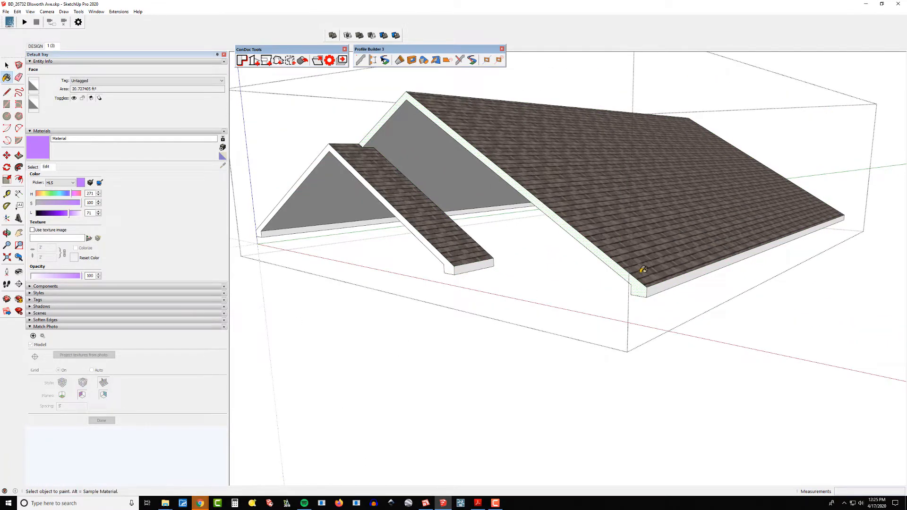
{"action": "scroll", "coordinate": [643, 277], "scroll_direction": "up", "scroll_amount": 2}
{"action": "left_click", "coordinate": [646, 291]}
{"action": "left_click", "coordinate": [657, 288]}
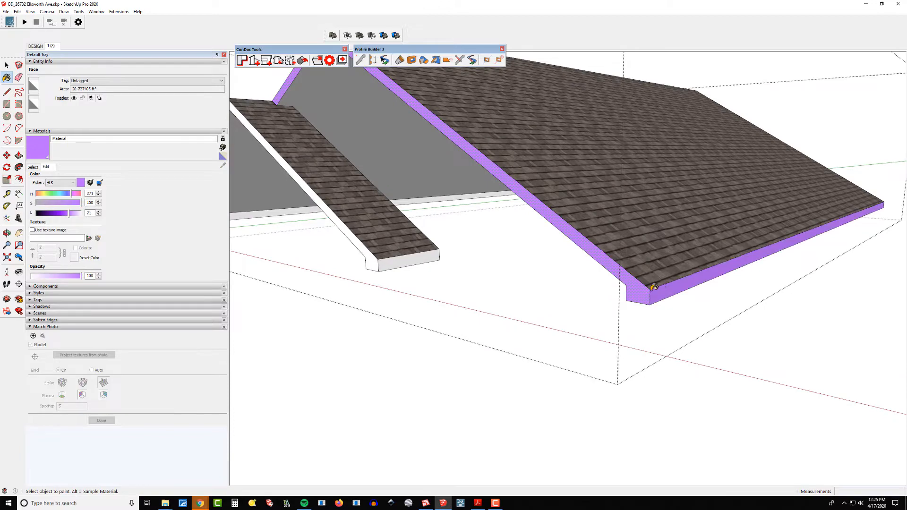
Step: Paint the smaller gable's short eave fascia and the other gables' rake and fascia faces purple
{"action": "left_click", "coordinate": [403, 256]}
{"action": "scroll", "coordinate": [405, 254], "scroll_direction": "down", "scroll_amount": 5}
{"action": "mouse_move", "coordinate": [405, 254]}
{"action": "middle_mouse_down"}
{"action": "mouse_move", "coordinate": [676, 273]}
{"action": "mouse_move", "coordinate": [682, 162]}
{"action": "middle_mouse_up"}
{"action": "scroll", "coordinate": [682, 162], "scroll_direction": "up", "scroll_amount": 2}
{"action": "mouse_move", "coordinate": [557, 236]}
{"action": "middle_mouse_down", "text": "shift"}
{"action": "mouse_move", "coordinate": [646, 207]}
{"action": "mouse_move", "coordinate": [677, 229]}
{"action": "mouse_move", "coordinate": [547, 203]}
{"action": "mouse_move", "coordinate": [588, 199]}
{"action": "mouse_move", "coordinate": [803, 272]}
{"action": "middle_mouse_up", "text": "shift"}
{"action": "left_click", "coordinate": [645, 206]}
{"action": "scroll", "coordinate": [678, 230], "scroll_direction": "down", "scroll_amount": 4}
{"action": "left_click", "coordinate": [553, 194]}
{"action": "left_click", "coordinate": [552, 197]}
Step: Paint the porch roof's side and front fascia faces purple and close the roof group
{"action": "middle_click_drag", "start_coordinate": [803, 272], "coordinate": [701, 277], "text": "shift"}
{"action": "scroll", "coordinate": [595, 280], "scroll_direction": "up", "scroll_amount": 1}
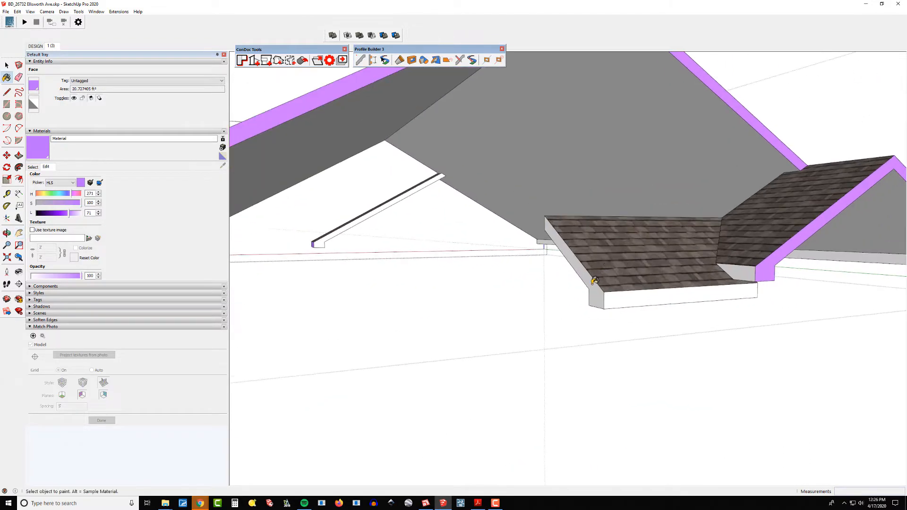
{"action": "left_click", "coordinate": [594, 283]}
{"action": "left_click", "coordinate": [623, 295]}
{"action": "left_click", "coordinate": [736, 274]}
{"action": "scroll", "coordinate": [736, 270], "scroll_direction": "down", "scroll_amount": 4}
{"action": "middle_click_drag", "start_coordinate": [738, 252], "coordinate": [332, 195], "text": "shift"}
{"action": "key", "text": "space"}
{"action": "key", "text": "Escape"}
{"action": "key", "text": "Escape"}
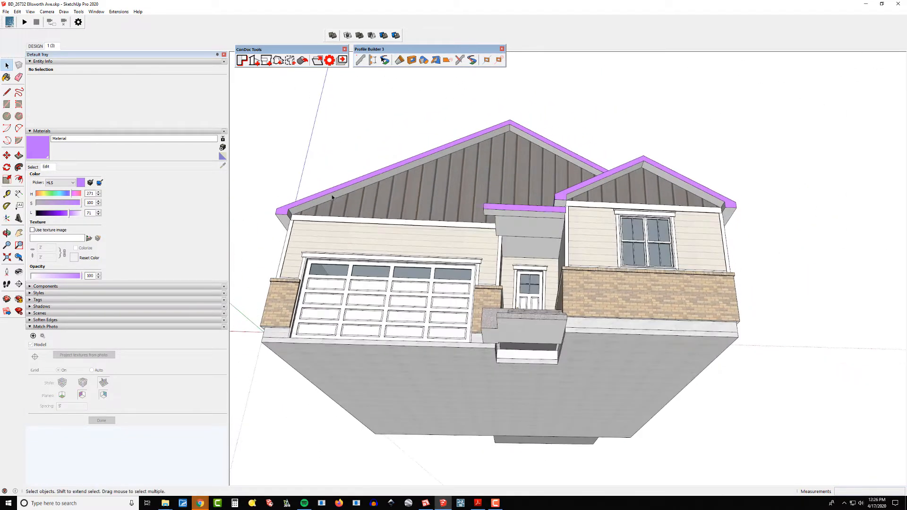
Step: Inside the nested roof group, intersect the main roof's two underside faces to split off the overhang strips
{"action": "scroll", "coordinate": [333, 197], "scroll_direction": "up", "scroll_amount": 3}
{"action": "middle_click_drag", "start_coordinate": [302, 223], "coordinate": [385, 227]}
{"action": "scroll", "coordinate": [469, 236], "scroll_direction": "down", "scroll_amount": 2}
{"action": "middle_click_drag", "start_coordinate": [470, 237], "coordinate": [531, 239], "text": "shift"}
{"action": "scroll", "coordinate": [398, 198], "scroll_direction": "up", "scroll_amount": 3}
{"action": "double_click", "coordinate": [430, 189]}
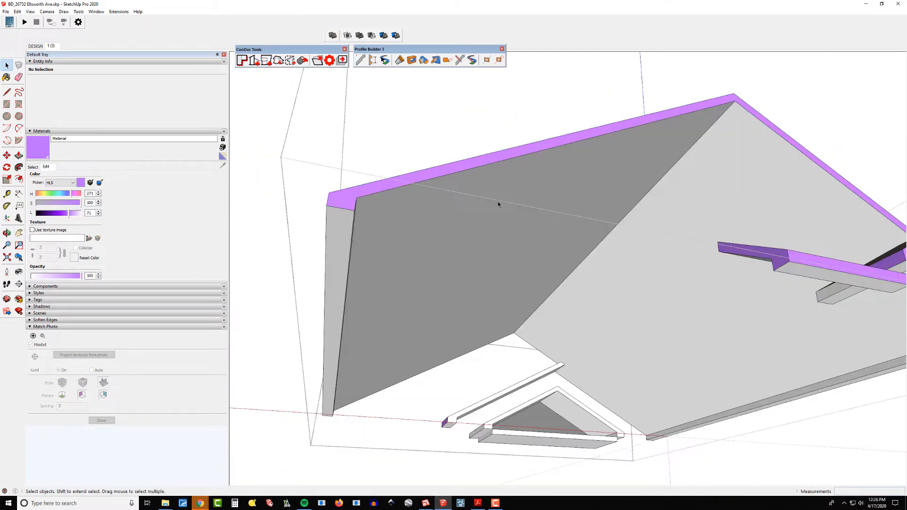
{"action": "left_click", "coordinate": [690, 199]}
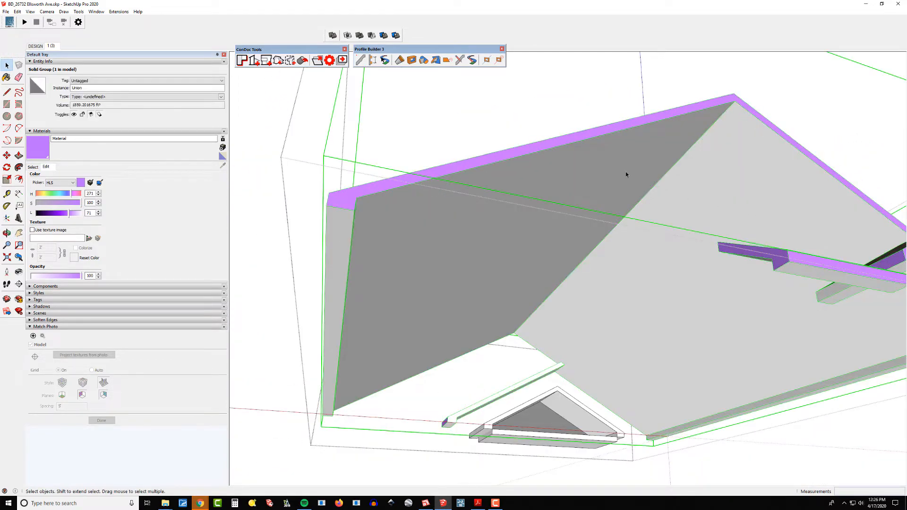
{"action": "double_click", "coordinate": [601, 174]}
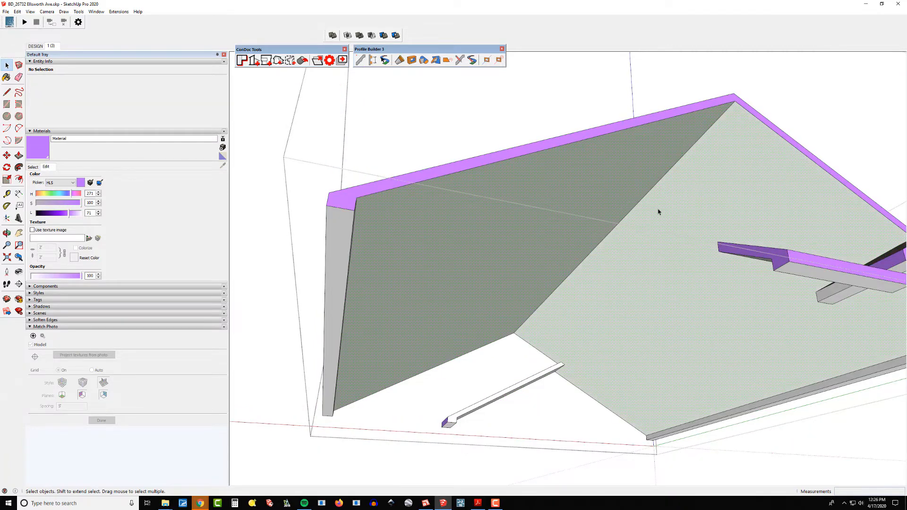
{"action": "right_click", "coordinate": [618, 160]}
{"action": "mouse_move", "coordinate": [660, 231]}
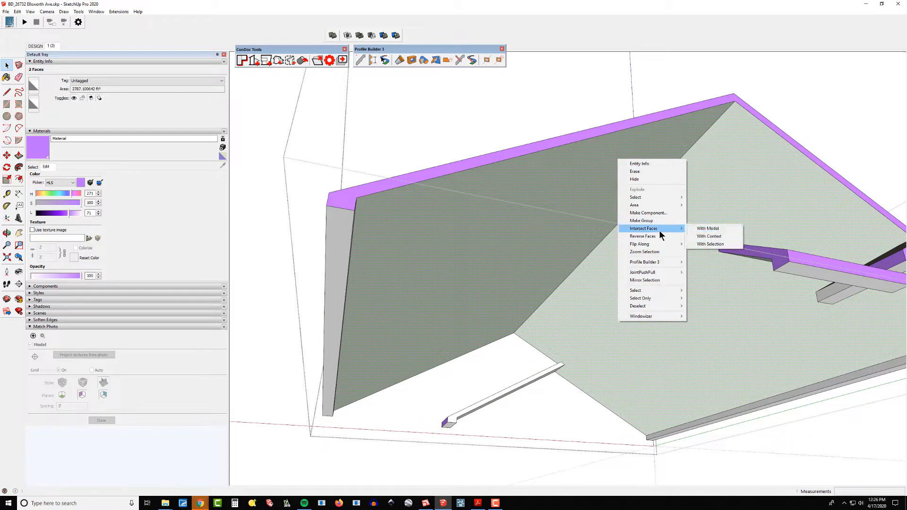
{"action": "left_click", "coordinate": [725, 237]}
Step: Paint the overhang strips beneath the main garage gable purple
{"action": "middle_click_drag", "start_coordinate": [741, 243], "coordinate": [527, 251]}
{"action": "key", "text": "b"}
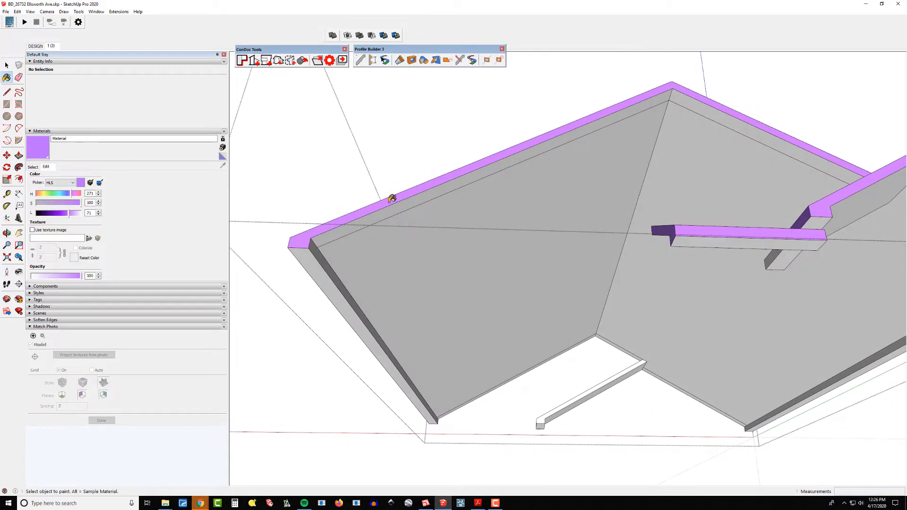
{"action": "left_click", "coordinate": [390, 208]}
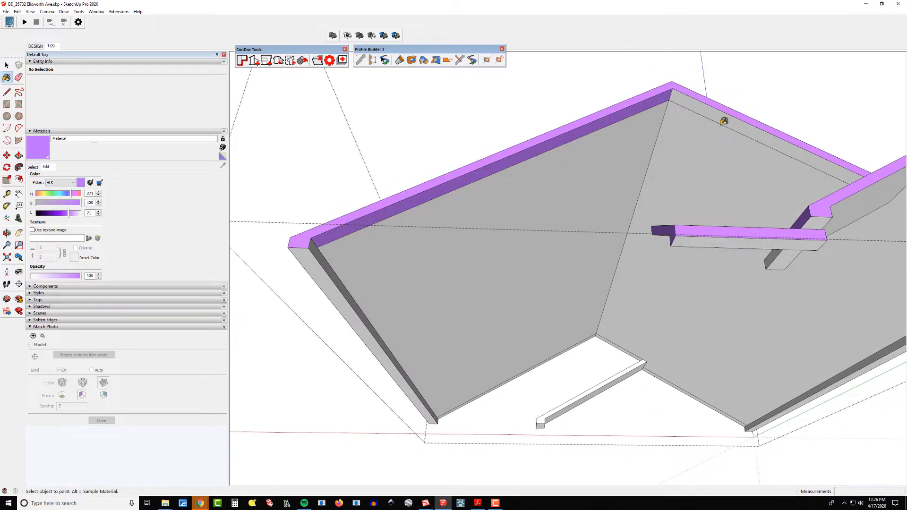
Step: Intersect the front gable's porch-side underside face with the model and paint the resulting overhang strips purple
{"action": "middle_click_drag", "start_coordinate": [766, 135], "coordinate": [599, 152], "text": "shift"}
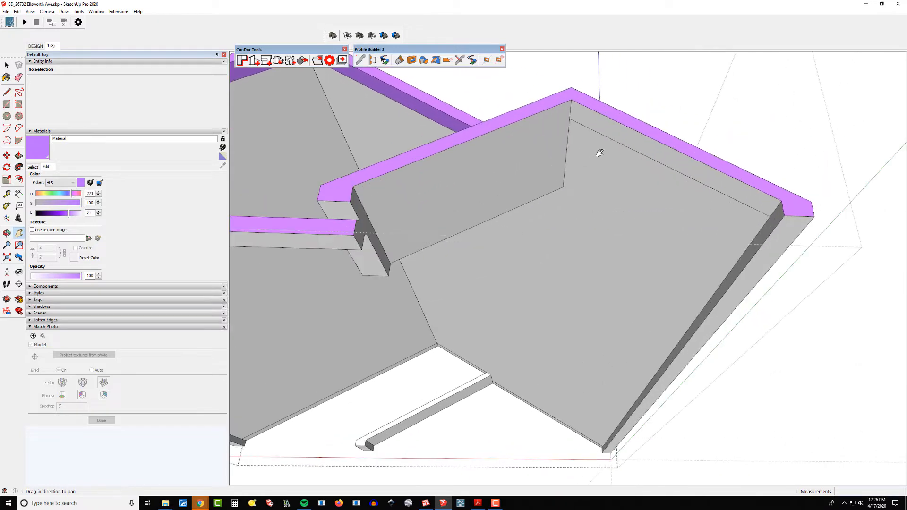
{"action": "right_click", "coordinate": [548, 132]}
{"action": "mouse_move", "coordinate": [585, 177]}
{"action": "left_click", "coordinate": [643, 179]}
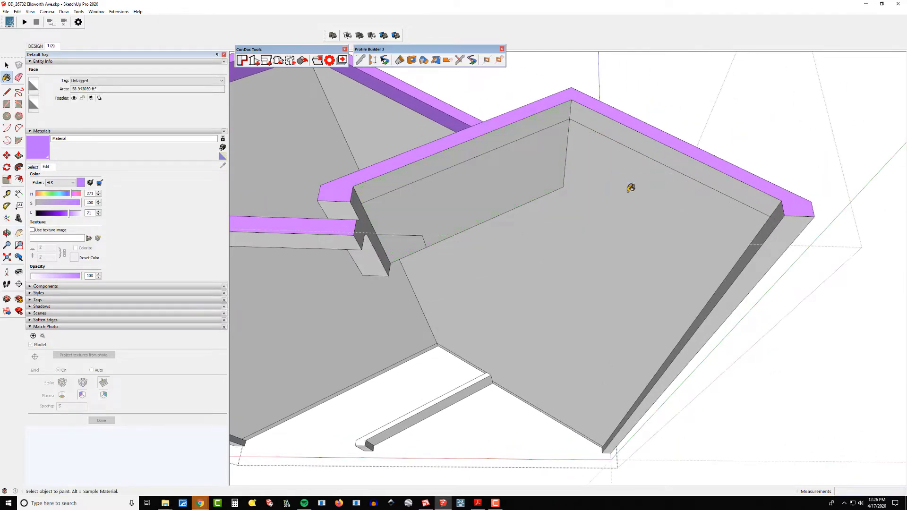
{"action": "middle_click_drag", "start_coordinate": [495, 186], "coordinate": [450, 173]}
{"action": "left_click", "coordinate": [447, 164]}
Step: Split the front gable's eave return with a vertical line at the wall line and paint its end section purple
{"action": "middle_click_drag", "start_coordinate": [397, 207], "coordinate": [367, 246]}
{"action": "scroll", "coordinate": [366, 254], "scroll_direction": "up", "scroll_amount": 3}
{"action": "scroll", "coordinate": [410, 239], "scroll_direction": "down", "scroll_amount": 5}
{"action": "scroll", "coordinate": [314, 265], "scroll_direction": "up", "scroll_amount": 4}
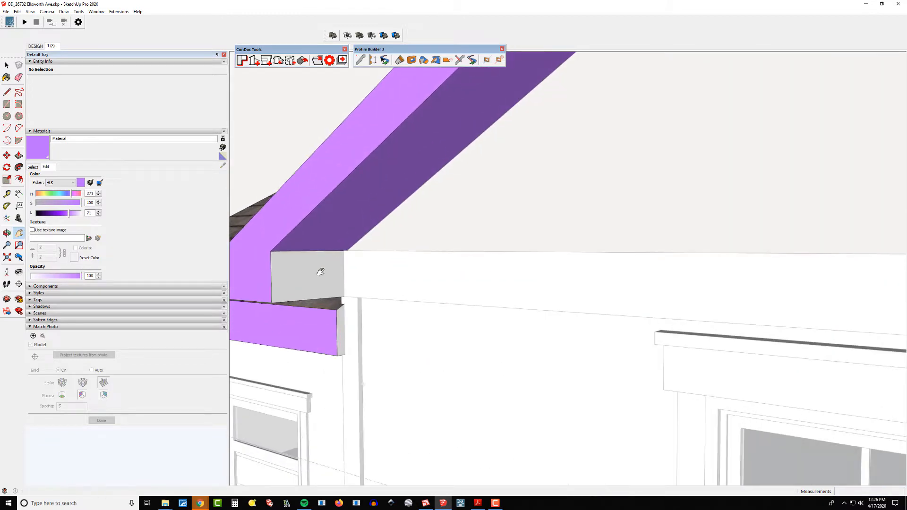
{"action": "left_click_drag", "start_coordinate": [358, 265], "coordinate": [415, 229]}
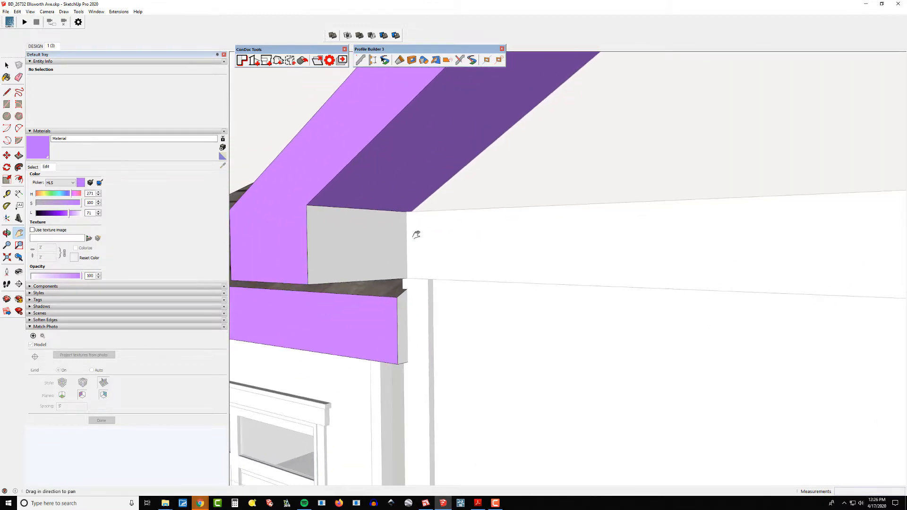
{"action": "left_click", "coordinate": [411, 212]}
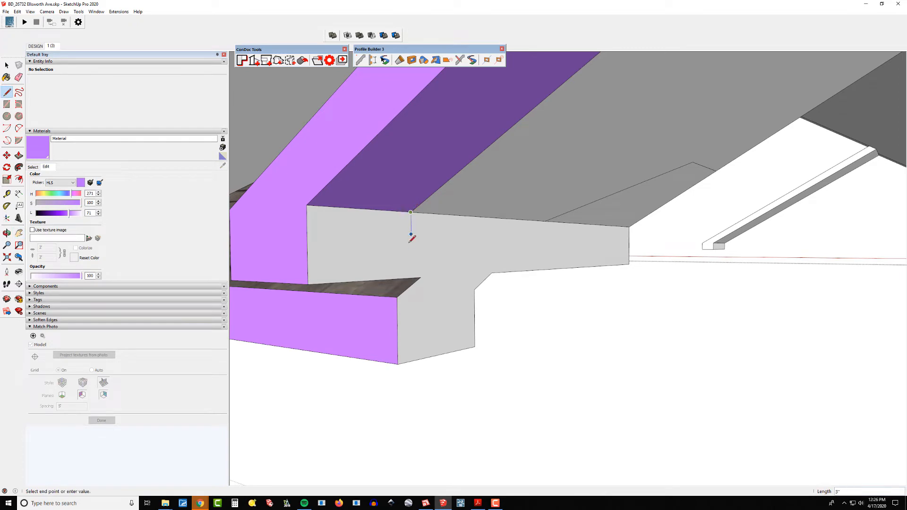
{"action": "middle_click_drag", "start_coordinate": [414, 270], "coordinate": [619, 163]}
{"action": "key", "text": "b"}
Step: Draw an 8" line across the inner eave face where the overhang strip ends and paint the corner section purple
{"action": "scroll", "coordinate": [719, 300], "scroll_direction": "up", "scroll_amount": 5}
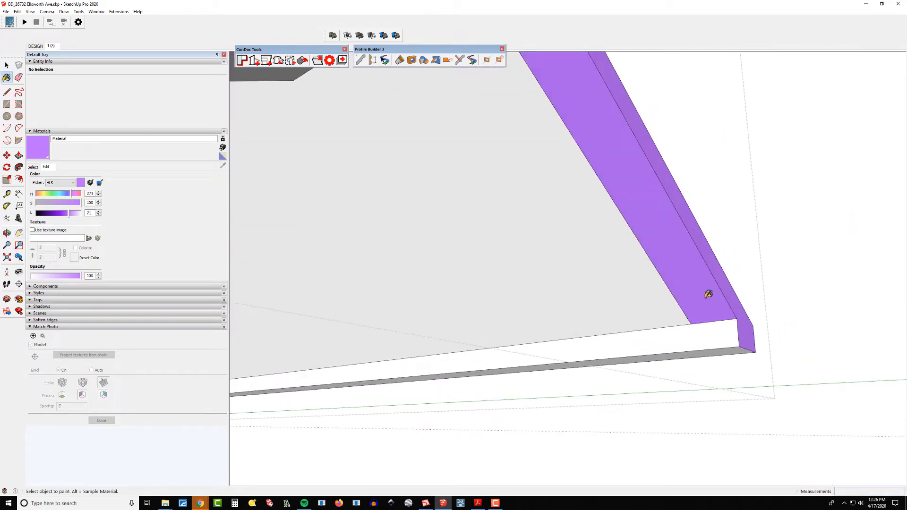
{"action": "key", "text": "l"}
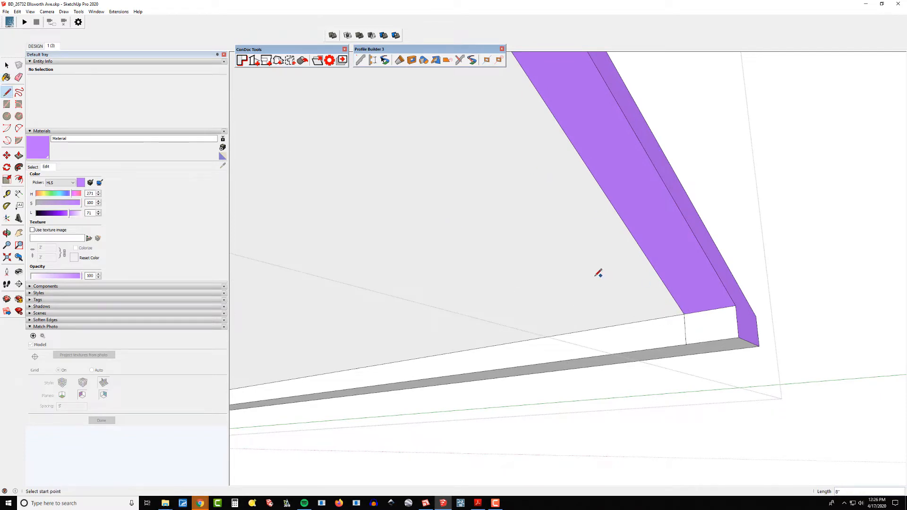
{"action": "key", "text": "b"}
{"action": "left_click", "coordinate": [639, 323]}
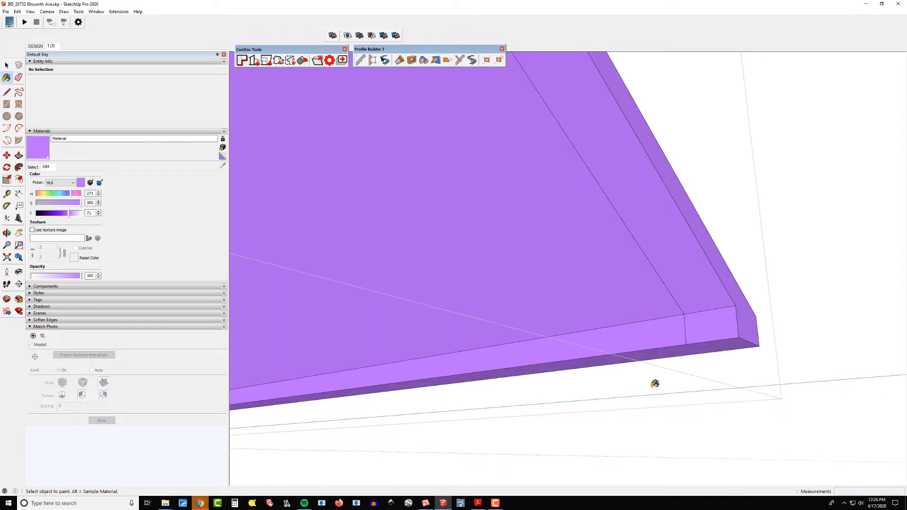
Step: Intersect the unpainted underside face of the small gable overhang with the model
{"action": "mouse_move", "coordinate": [655, 383]}
{"action": "middle_mouse_down"}
{"action": "mouse_move", "coordinate": [724, 320]}
{"action": "mouse_move", "coordinate": [565, 316]}
{"action": "mouse_move", "coordinate": [480, 263]}
{"action": "mouse_move", "coordinate": [668, 264]}
{"action": "mouse_move", "coordinate": [524, 279]}
{"action": "middle_mouse_up"}
{"action": "scroll", "coordinate": [666, 263], "scroll_direction": "down", "scroll_amount": 5}
{"action": "scroll", "coordinate": [604, 259], "scroll_direction": "up", "scroll_amount": 6}
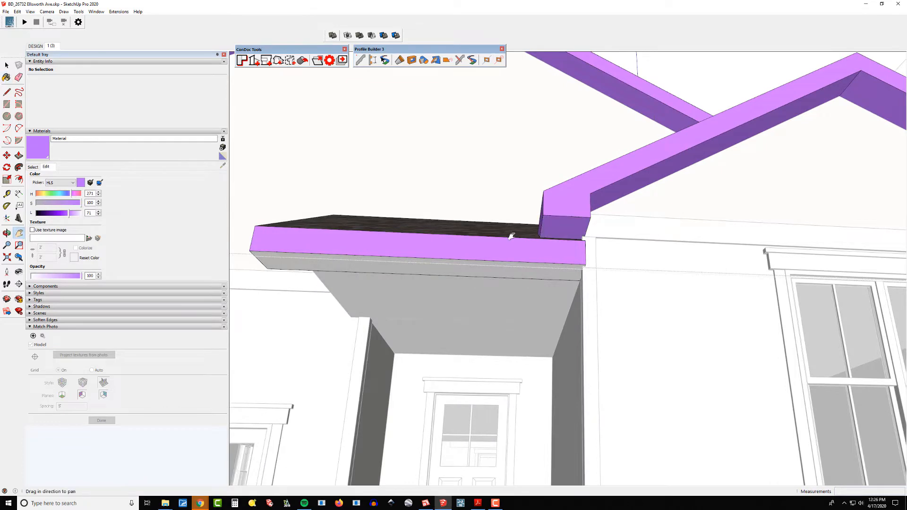
{"action": "mouse_move", "coordinate": [559, 242]}
{"action": "middle_mouse_down"}
{"action": "mouse_move", "coordinate": [630, 259]}
{"action": "mouse_move", "coordinate": [644, 283]}
{"action": "mouse_move", "coordinate": [624, 276]}
{"action": "mouse_move", "coordinate": [725, 294]}
{"action": "mouse_move", "coordinate": [715, 263]}
{"action": "middle_mouse_up"}
{"action": "scroll", "coordinate": [708, 258], "scroll_direction": "up", "scroll_amount": 2}
{"action": "right_click", "coordinate": [710, 261]}
{"action": "left_click", "coordinate": [710, 260]}
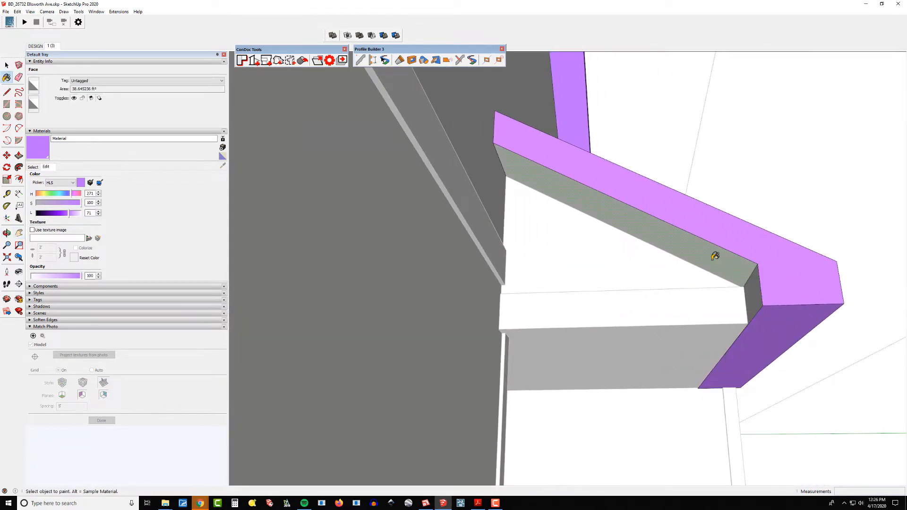
{"action": "right_click", "coordinate": [713, 260]}
{"action": "mouse_move", "coordinate": [756, 306]}
{"action": "left_click", "coordinate": [795, 307]}
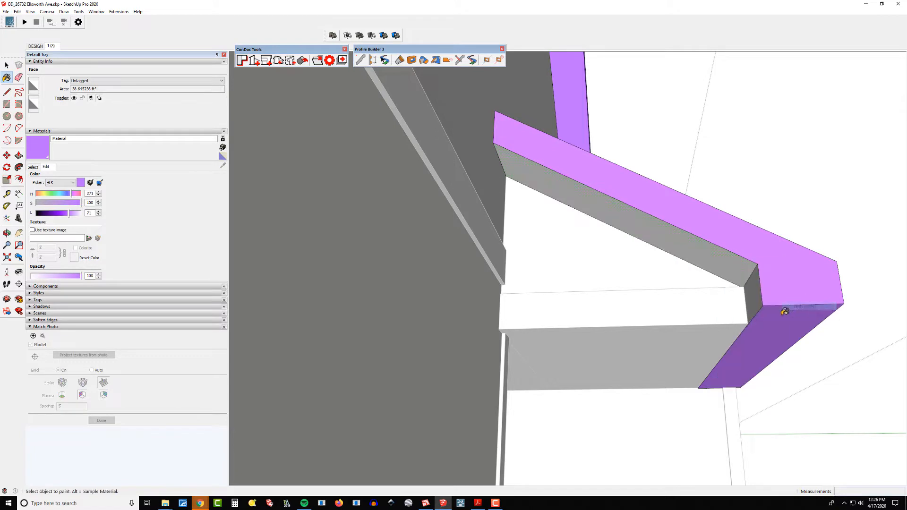
Step: Split the small gable's inner eave face with a line at the overhang strip and paint its end section purple
{"action": "scroll", "coordinate": [765, 298], "scroll_direction": "up", "scroll_amount": 2}
{"action": "right_click", "coordinate": [751, 285]}
{"action": "key", "text": "Escape"}
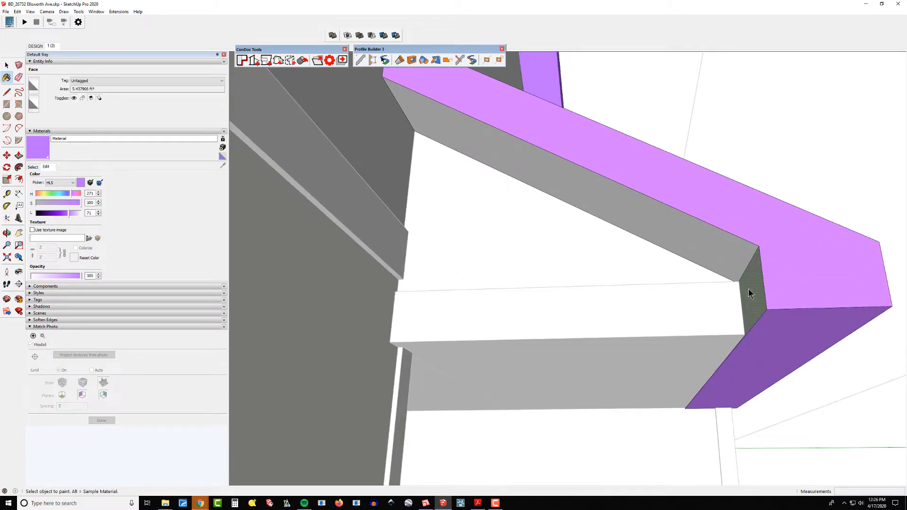
{"action": "key", "text": "ctrl+z"}
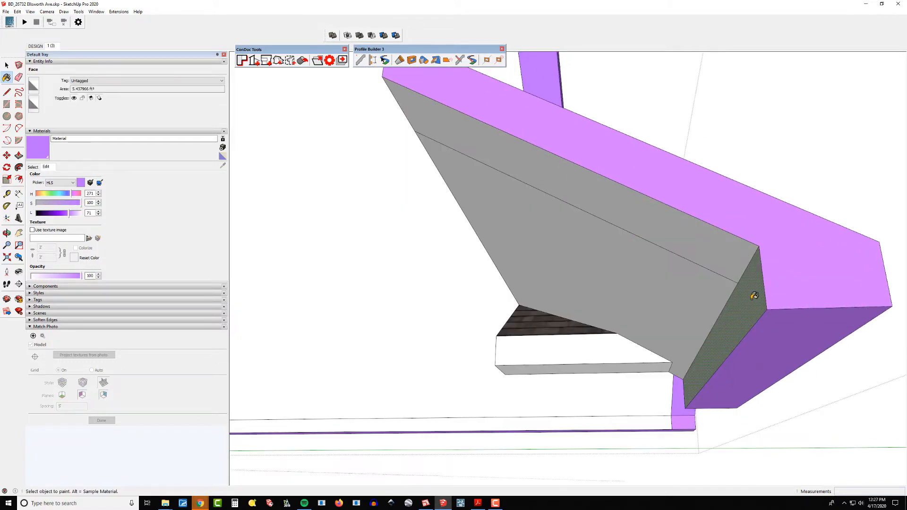
{"action": "key", "text": "l"}
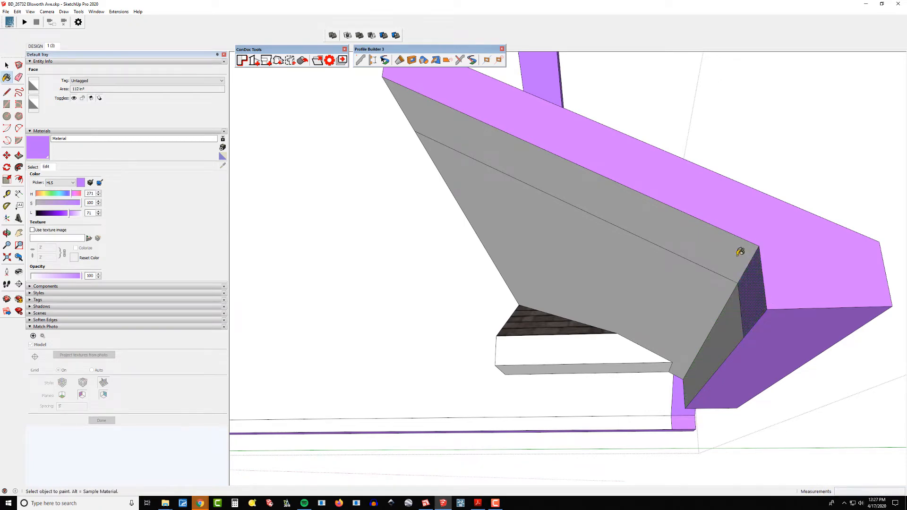
Step: Intersect the end face of the porch roof and front gable eave with the model
{"action": "middle_click_drag", "start_coordinate": [739, 251], "coordinate": [568, 226]}
{"action": "scroll", "coordinate": [614, 161], "scroll_direction": "down", "scroll_amount": 5}
{"action": "scroll", "coordinate": [569, 226], "scroll_direction": "up", "scroll_amount": 4}
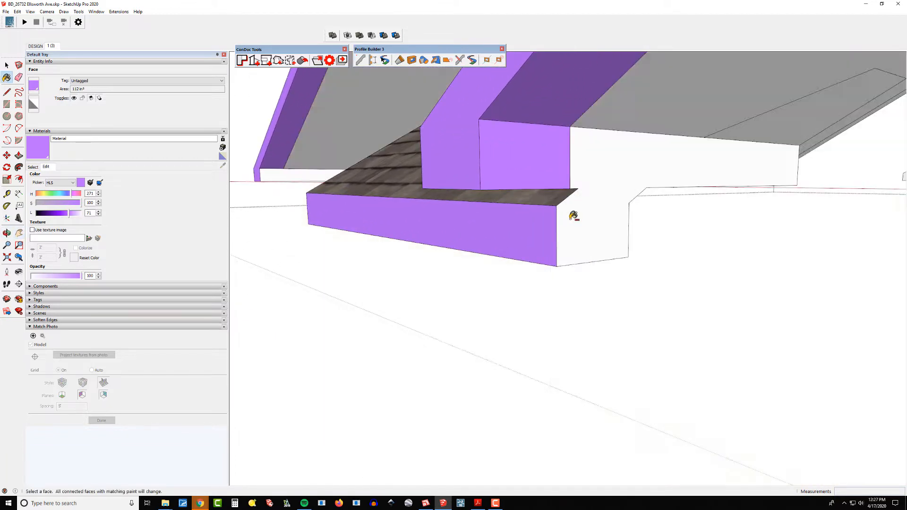
{"action": "right_click", "coordinate": [577, 221]}
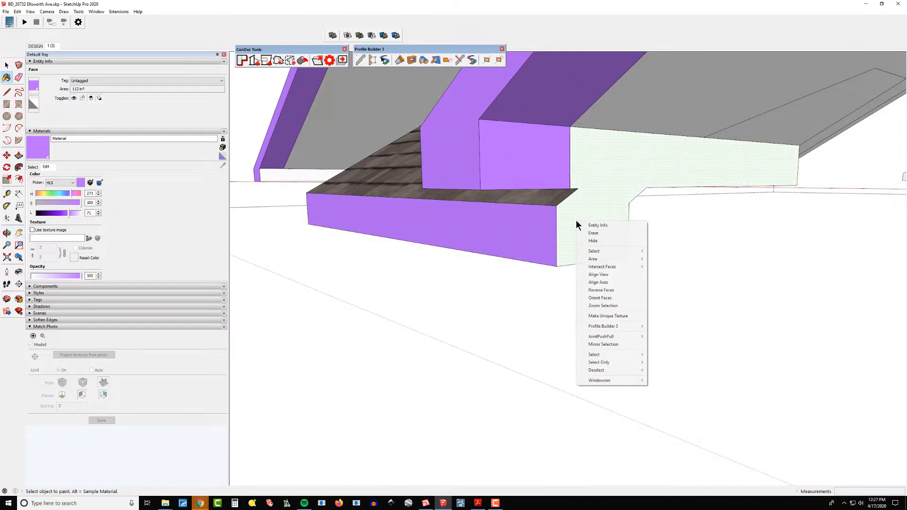
{"action": "mouse_move", "coordinate": [609, 267]}
{"action": "left_click", "coordinate": [653, 267]}
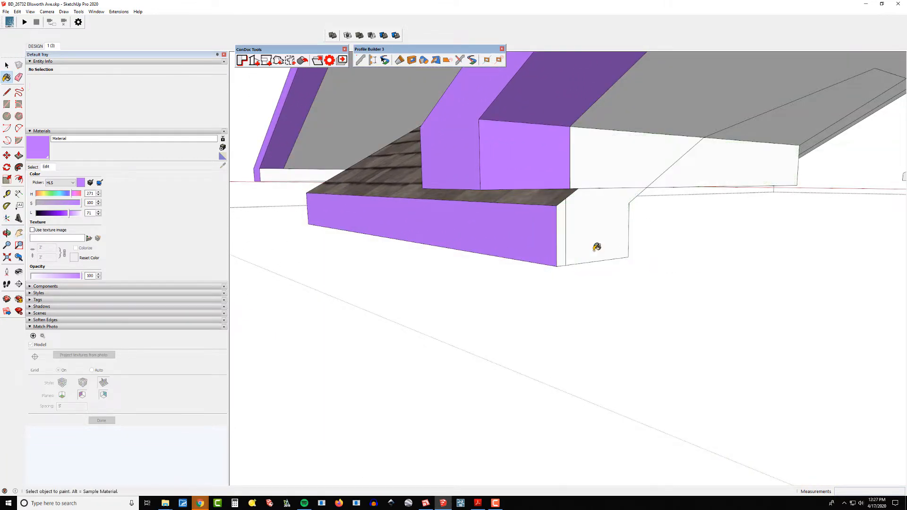
Step: Paint the narrow unpainted sliver on the porch roof's end face purple
{"action": "left_click", "coordinate": [564, 220]}
{"action": "mouse_move", "coordinate": [608, 196]}
{"action": "middle_mouse_down"}
{"action": "mouse_move", "coordinate": [660, 138]}
{"action": "mouse_move", "coordinate": [639, 186]}
{"action": "mouse_move", "coordinate": [613, 197]}
{"action": "mouse_move", "coordinate": [591, 186]}
{"action": "mouse_move", "coordinate": [642, 253]}
{"action": "mouse_move", "coordinate": [511, 197]}
{"action": "middle_mouse_up"}
{"action": "key", "text": "e"}
{"action": "scroll", "coordinate": [513, 192], "scroll_direction": "down", "scroll_amount": 3}
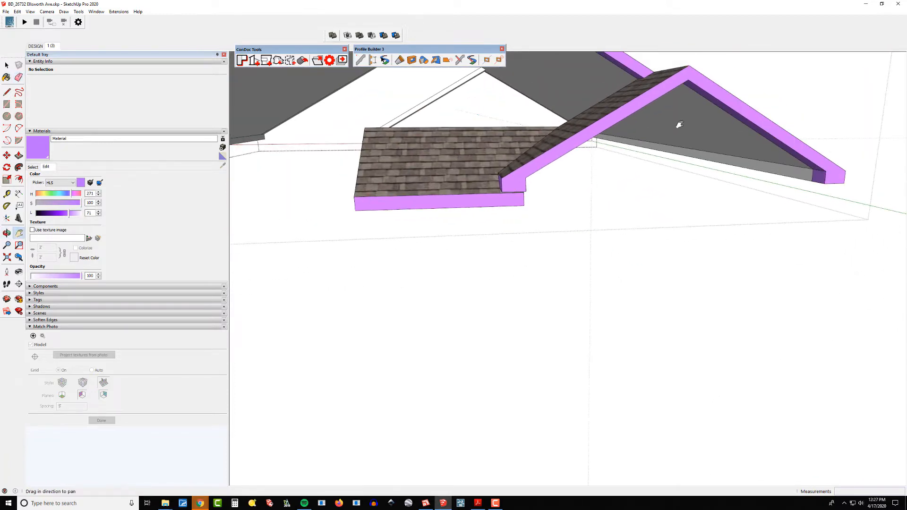
Step: Split the front gable's opposite inner eave face with an 8" vertical line where the overhang strip ends
{"action": "middle_click_drag", "start_coordinate": [680, 125], "coordinate": [305, 143], "text": "shift"}
{"action": "scroll", "coordinate": [469, 171], "scroll_direction": "up", "scroll_amount": 4}
{"action": "key", "text": "l"}
{"action": "scroll", "coordinate": [562, 194], "scroll_direction": "up", "scroll_amount": 2}
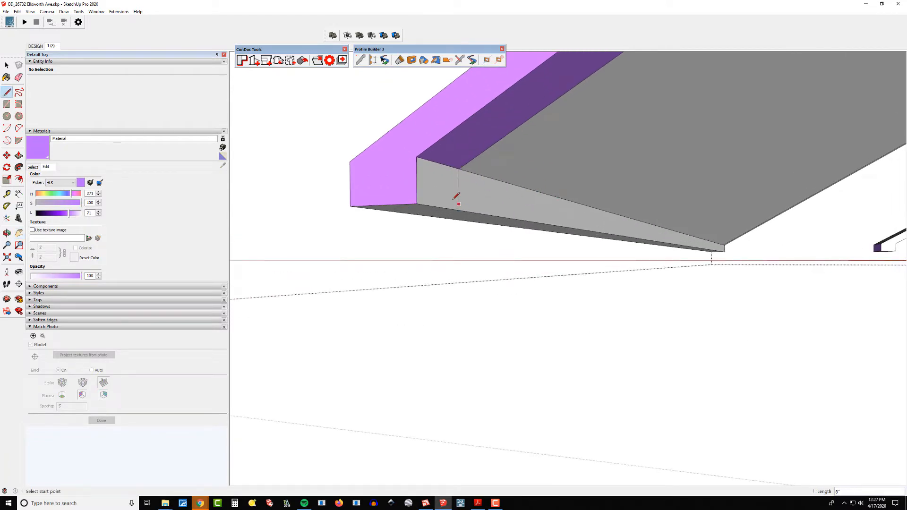
{"action": "scroll", "coordinate": [430, 186], "scroll_direction": "down", "scroll_amount": 3}
Step: Paint the main roof's underside overhang strip purple, including the end section of the inner eave face split off where the strip ends
{"action": "middle_click_drag", "start_coordinate": [591, 121], "coordinate": [533, 248]}
{"action": "scroll", "coordinate": [533, 248], "scroll_direction": "down", "scroll_amount": 10}
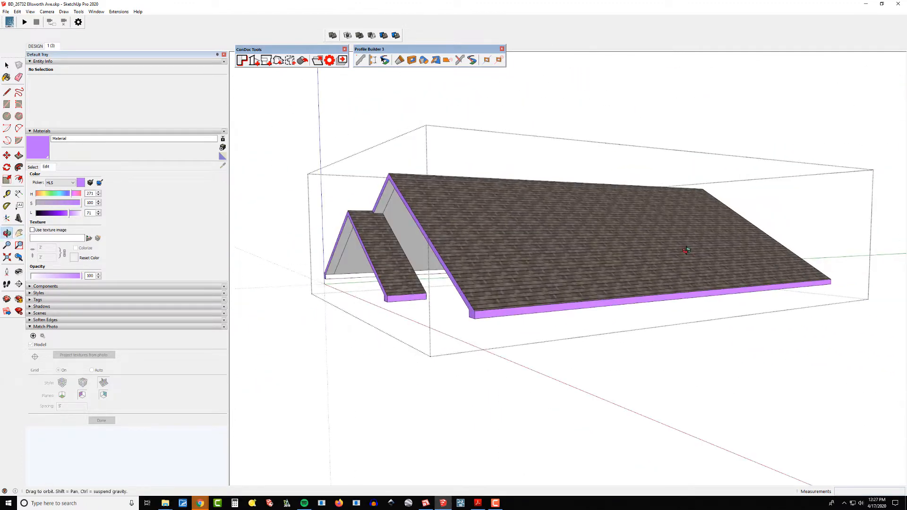
{"action": "scroll", "coordinate": [495, 271], "scroll_direction": "up", "scroll_amount": 3}
{"action": "middle_click_drag", "start_coordinate": [495, 270], "coordinate": [736, 251]}
{"action": "scroll", "coordinate": [719, 308], "scroll_direction": "up", "scroll_amount": 5}
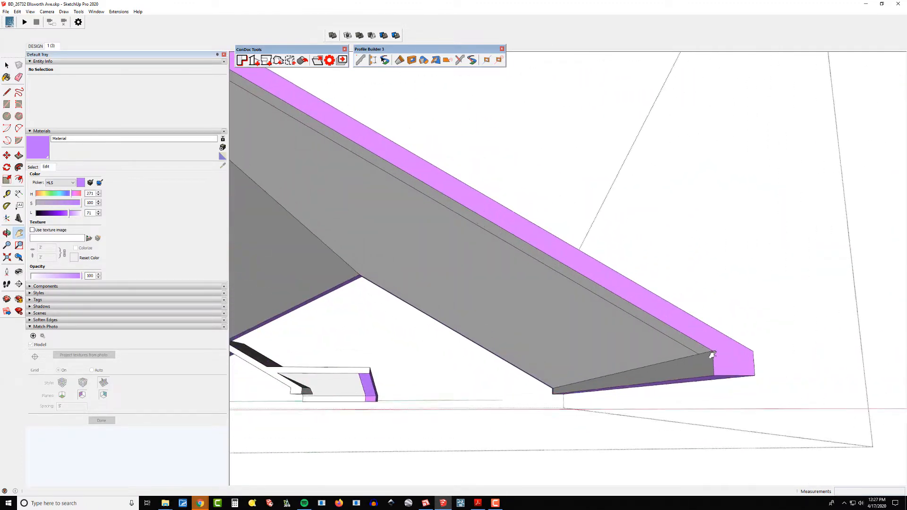
{"action": "key", "text": "b"}
{"action": "left_click", "coordinate": [685, 338]}
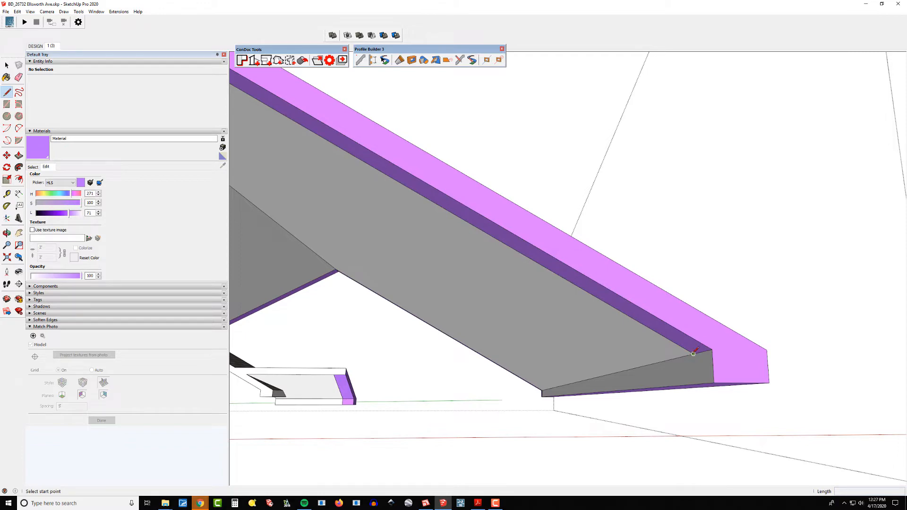
{"action": "key", "text": "b"}
{"action": "left_click", "coordinate": [707, 371]}
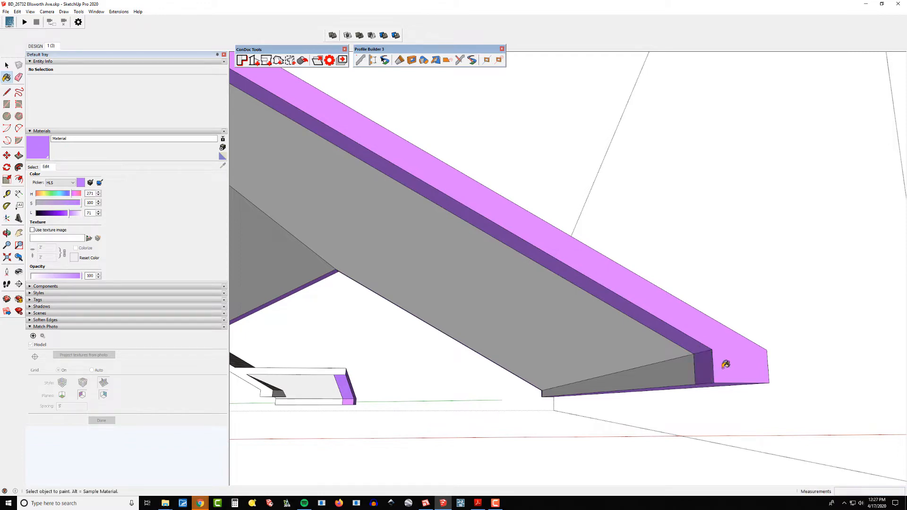
Step: Intersect the underside face of the smaller rear gable overhang with the model
{"action": "scroll", "coordinate": [726, 364], "scroll_direction": "down", "scroll_amount": 5}
{"action": "key", "text": "h"}
{"action": "left_click_drag", "start_coordinate": [400, 242], "coordinate": [473, 219]}
{"action": "middle_click_drag", "start_coordinate": [470, 169], "coordinate": [517, 263]}
{"action": "right_click", "coordinate": [518, 268]}
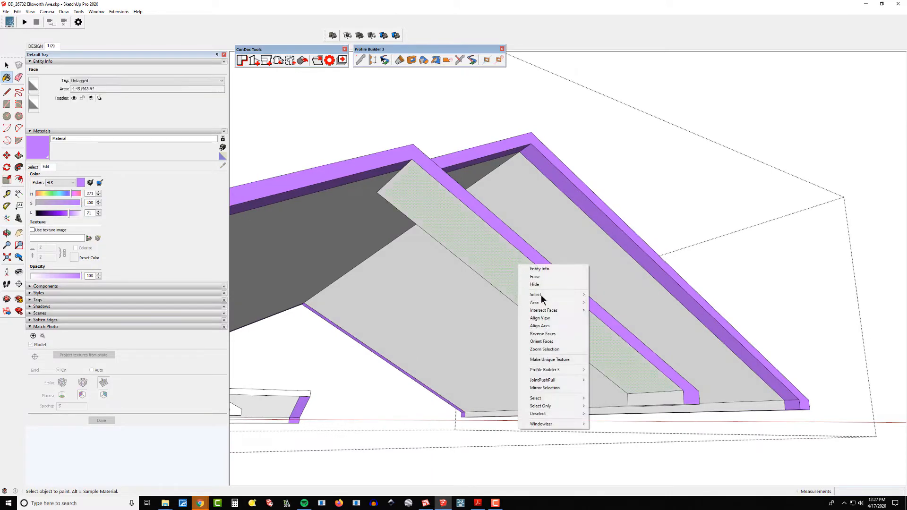
{"action": "mouse_move", "coordinate": [553, 311]}
{"action": "left_click", "coordinate": [609, 311]}
Step: Paint the smaller rear gable's overhang strip purple and split its inner eave face with a line at the strip's end
{"action": "key", "text": "l"}
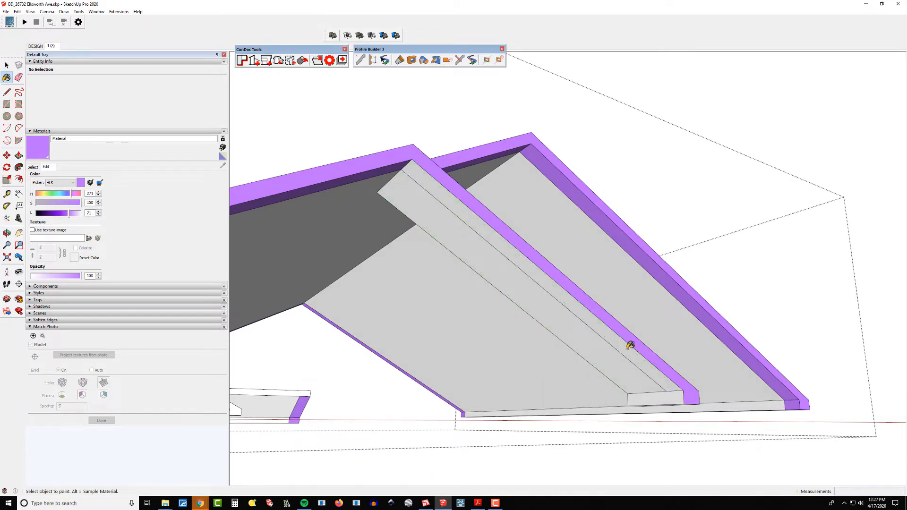
{"action": "scroll", "coordinate": [684, 397], "scroll_direction": "up", "scroll_amount": 5}
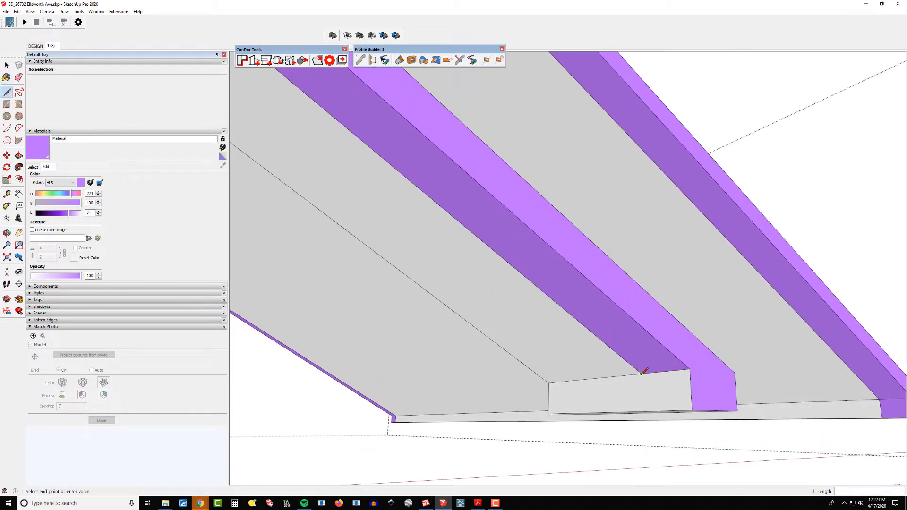
{"action": "key", "text": "b"}
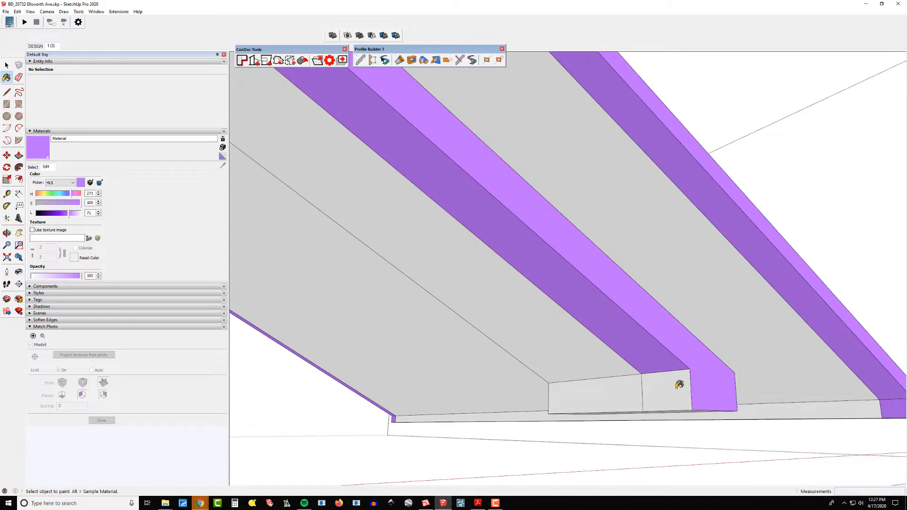
Step: Split the inner eave face at the gable's opposite corner with a vertical line and paint its end section purple
{"action": "scroll", "coordinate": [681, 382], "scroll_direction": "down", "scroll_amount": 3}
{"action": "mouse_move", "coordinate": [689, 377]}
{"action": "middle_mouse_down"}
{"action": "mouse_move", "coordinate": [449, 342]}
{"action": "mouse_move", "coordinate": [592, 291]}
{"action": "mouse_move", "coordinate": [481, 307]}
{"action": "mouse_move", "coordinate": [513, 271]}
{"action": "mouse_move", "coordinate": [611, 360]}
{"action": "mouse_move", "coordinate": [567, 265]}
{"action": "mouse_move", "coordinate": [576, 257]}
{"action": "mouse_move", "coordinate": [502, 282]}
{"action": "middle_mouse_up"}
{"action": "scroll", "coordinate": [385, 305], "scroll_direction": "up", "scroll_amount": 4}
{"action": "mouse_move", "coordinate": [385, 305]}
{"action": "middle_mouse_down", "text": "shift"}
{"action": "mouse_move", "coordinate": [391, 290]}
{"action": "mouse_move", "coordinate": [371, 294]}
{"action": "mouse_move", "coordinate": [390, 305]}
{"action": "middle_mouse_up", "text": "shift"}
{"action": "scroll", "coordinate": [391, 290], "scroll_direction": "up", "scroll_amount": 2}
{"action": "scroll", "coordinate": [371, 293], "scroll_direction": "up", "scroll_amount": 3}
{"action": "key", "text": "i"}
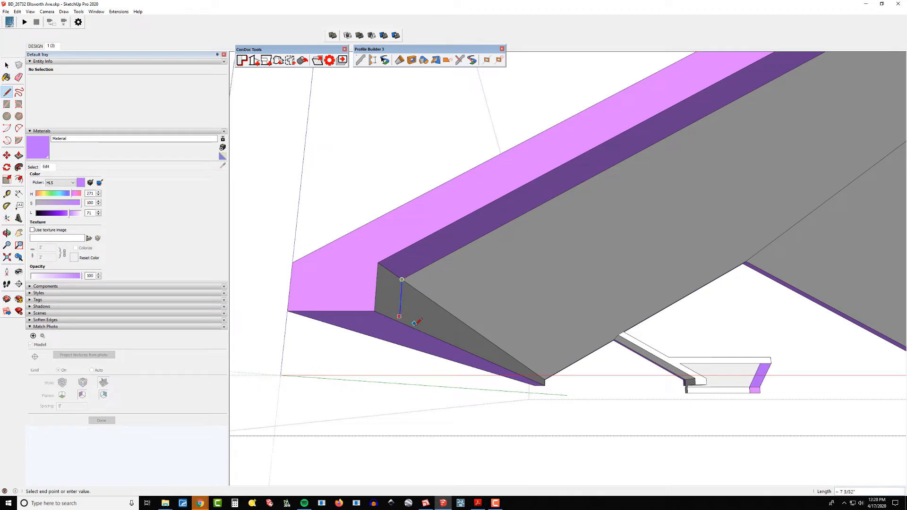
{"action": "left_click", "coordinate": [385, 299]}
Step: Close the main roof group, open the rear patio's gable roof group for editing and select its side fascia face
{"action": "mouse_move", "coordinate": [384, 299]}
{"action": "middle_mouse_down"}
{"action": "mouse_move", "coordinate": [490, 294]}
{"action": "mouse_move", "coordinate": [506, 257]}
{"action": "mouse_move", "coordinate": [620, 243]}
{"action": "middle_mouse_up"}
{"action": "middle_click_drag", "start_coordinate": [619, 243], "coordinate": [596, 230], "text": "shift"}
{"action": "key", "text": "space"}
{"action": "key", "text": "Escape"}
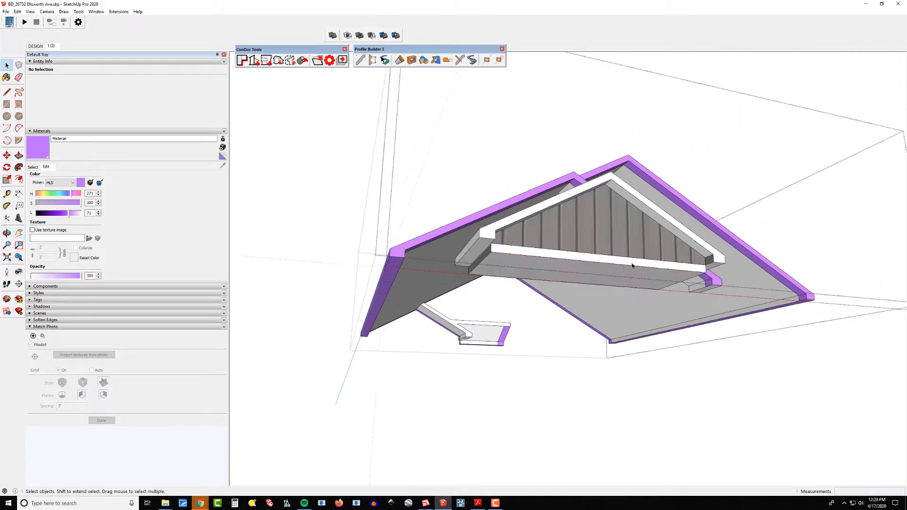
{"action": "left_click", "coordinate": [632, 263]}
{"action": "double_click", "coordinate": [519, 260]}
{"action": "scroll", "coordinate": [506, 252], "scroll_direction": "up", "scroll_amount": 2}
{"action": "middle_click_drag", "start_coordinate": [504, 251], "coordinate": [518, 269]}
{"action": "scroll", "coordinate": [503, 250], "scroll_direction": "up", "scroll_amount": 2}
{"action": "left_click", "coordinate": [470, 240]}
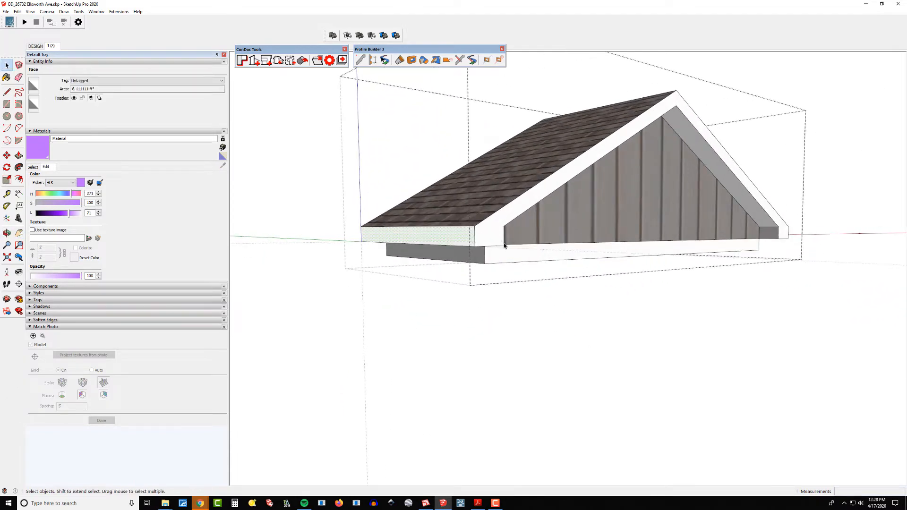
Step: Paint the patio roof's side fascia, rake boards and eave undersides purple
{"action": "key", "text": "b"}
{"action": "mouse_move", "coordinate": [510, 225]}
{"action": "middle_mouse_down"}
{"action": "mouse_move", "coordinate": [512, 138]}
{"action": "mouse_move", "coordinate": [482, 202]}
{"action": "middle_mouse_up"}
{"action": "left_click", "coordinate": [473, 223]}
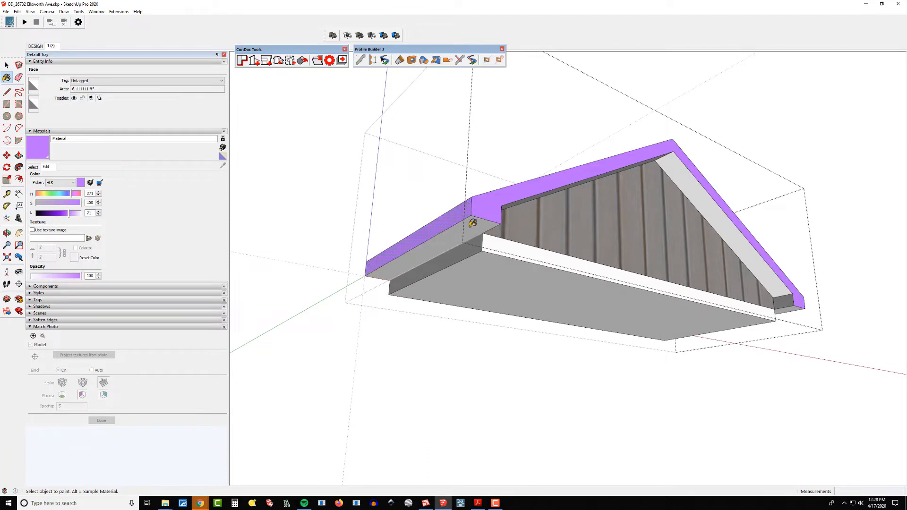
{"action": "left_click", "coordinate": [473, 223]}
Step: Paint the undersides of both patio gable rake overhangs purple
{"action": "mouse_move", "coordinate": [689, 211]}
{"action": "middle_mouse_down"}
{"action": "mouse_move", "coordinate": [675, 165]}
{"action": "mouse_move", "coordinate": [429, 222]}
{"action": "middle_mouse_up"}
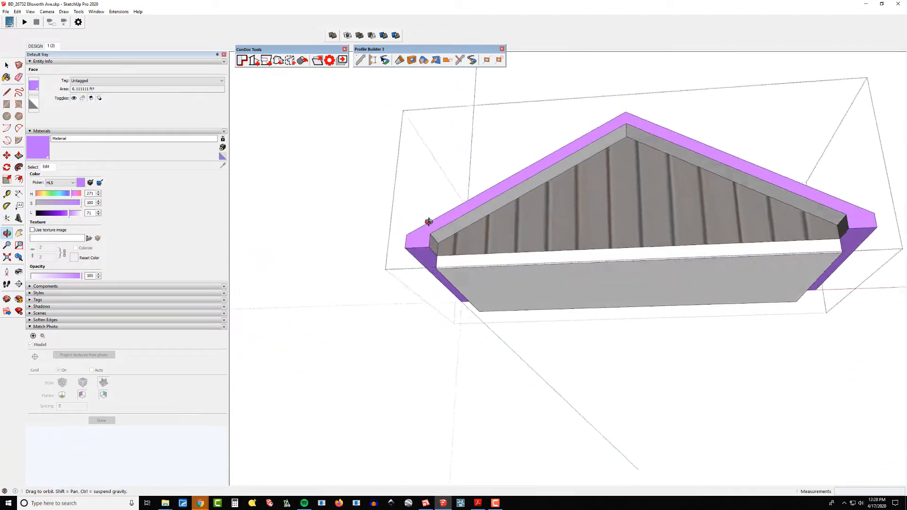
{"action": "scroll", "coordinate": [441, 252], "scroll_direction": "up", "scroll_amount": 3}
{"action": "left_click", "coordinate": [461, 224]}
{"action": "scroll", "coordinate": [462, 223], "scroll_direction": "down", "scroll_amount": 2}
{"action": "middle_click_drag", "start_coordinate": [510, 227], "coordinate": [751, 257]}
{"action": "left_click", "coordinate": [706, 208]}
{"action": "scroll", "coordinate": [775, 265], "scroll_direction": "up", "scroll_amount": 2}
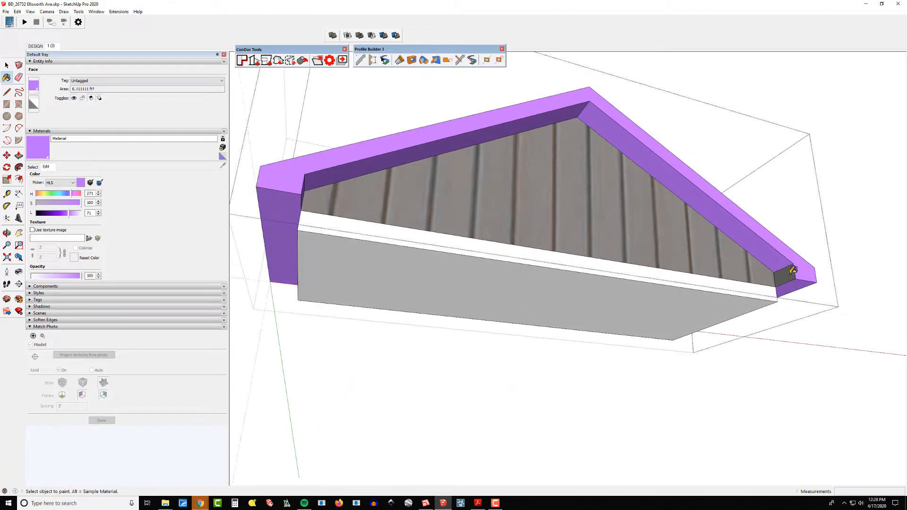
Step: Paint the patio gable's inner eave ends, beam faces and ceiling underside purple
{"action": "left_click", "coordinate": [766, 289]}
{"action": "left_click", "coordinate": [400, 256]}
{"action": "middle_click_drag", "start_coordinate": [472, 257], "coordinate": [421, 262]}
{"action": "left_click", "coordinate": [305, 196]}
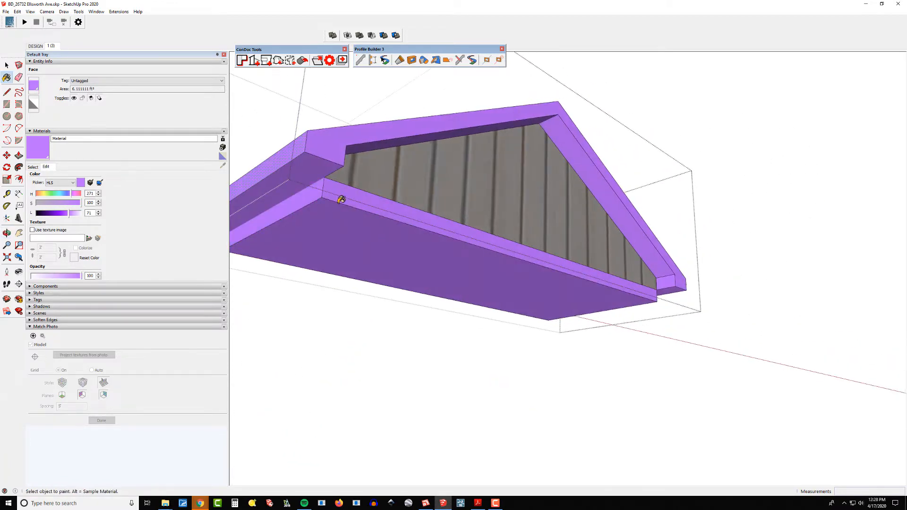
Step: Paint the patio roof's remaining side fascia purple and close the roof group
{"action": "middle_click_drag", "start_coordinate": [342, 199], "coordinate": [551, 235]}
{"action": "scroll", "coordinate": [711, 274], "scroll_direction": "up", "scroll_amount": 1}
{"action": "middle_click_drag", "start_coordinate": [716, 274], "coordinate": [709, 275], "text": "shift"}
{"action": "scroll", "coordinate": [709, 276], "scroll_direction": "up", "scroll_amount": 1}
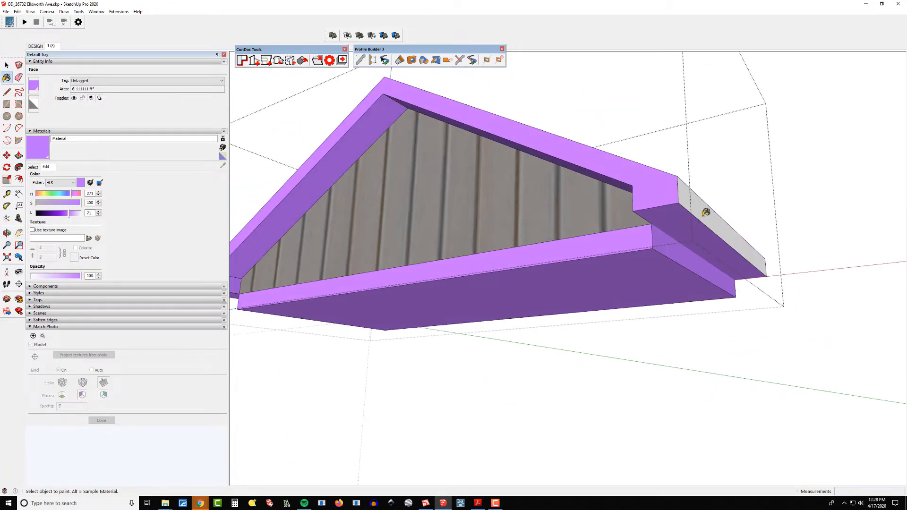
{"action": "middle_click_drag", "start_coordinate": [705, 206], "coordinate": [661, 240]}
{"action": "key", "text": "space"}
{"action": "key", "text": "Escape"}
Step: Inspect the purple roof trim from the rear patio and garage sides of the house
{"action": "scroll", "coordinate": [591, 235], "scroll_direction": "down", "scroll_amount": 3}
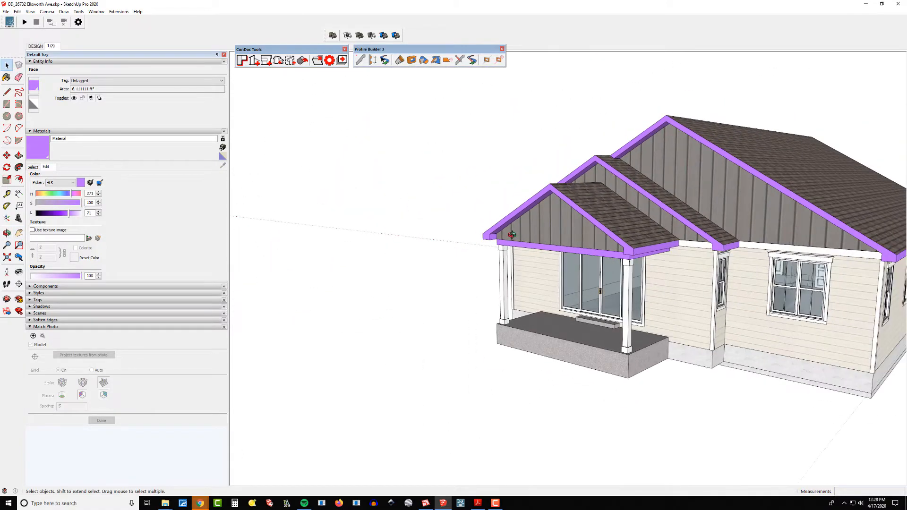
{"action": "middle_click_drag", "start_coordinate": [465, 258], "coordinate": [383, 242]}
{"action": "middle_click_drag", "start_coordinate": [614, 242], "coordinate": [499, 230]}
{"action": "scroll", "coordinate": [534, 283], "scroll_direction": "down", "scroll_amount": 1}
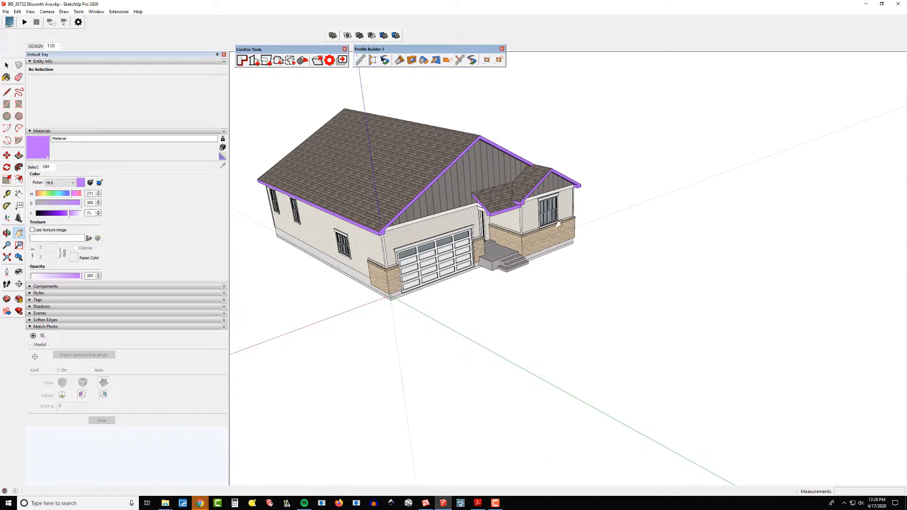
{"action": "key", "text": "alt+Tab"}
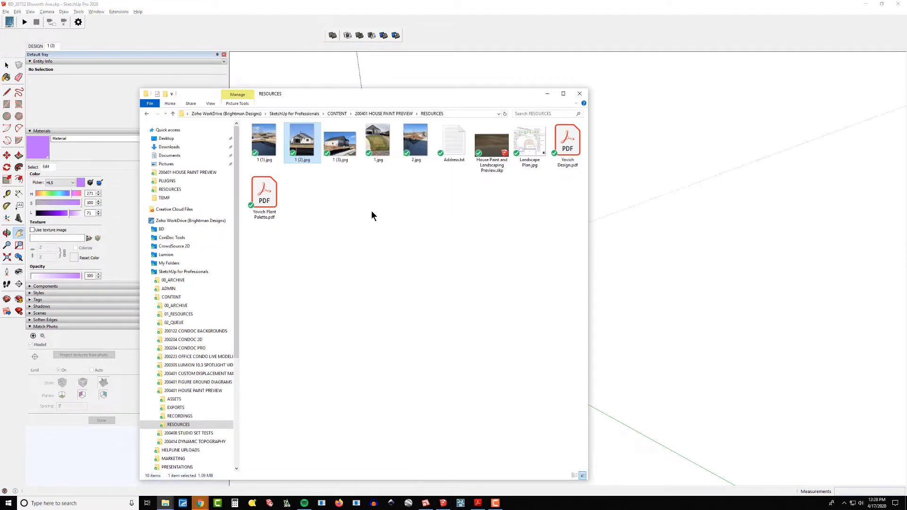
{"action": "key", "text": "alt+Tab"}
{"action": "middle_click_drag", "start_coordinate": [369, 222], "coordinate": [348, 138]}
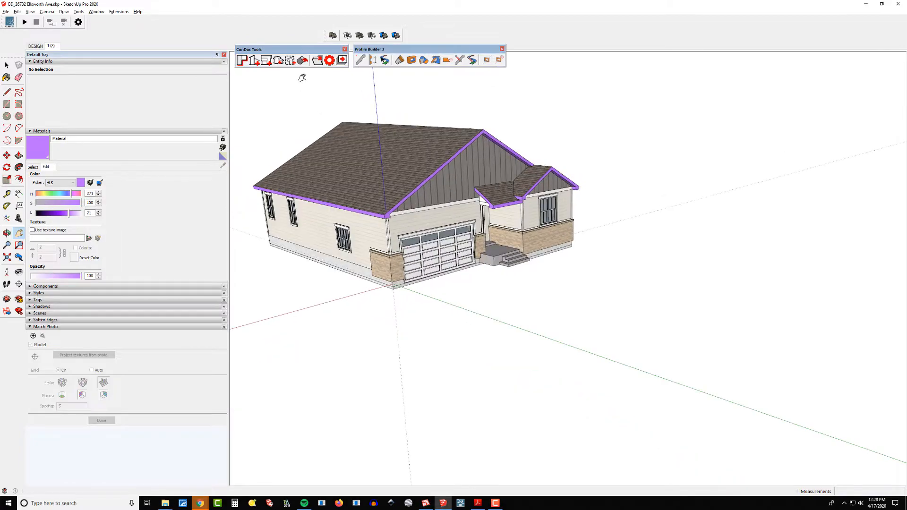
Step: Show the 1 (3) photo-match scene and examine the gutter, downspout and fascia at the garage corner
{"action": "left_click", "coordinate": [52, 46]}
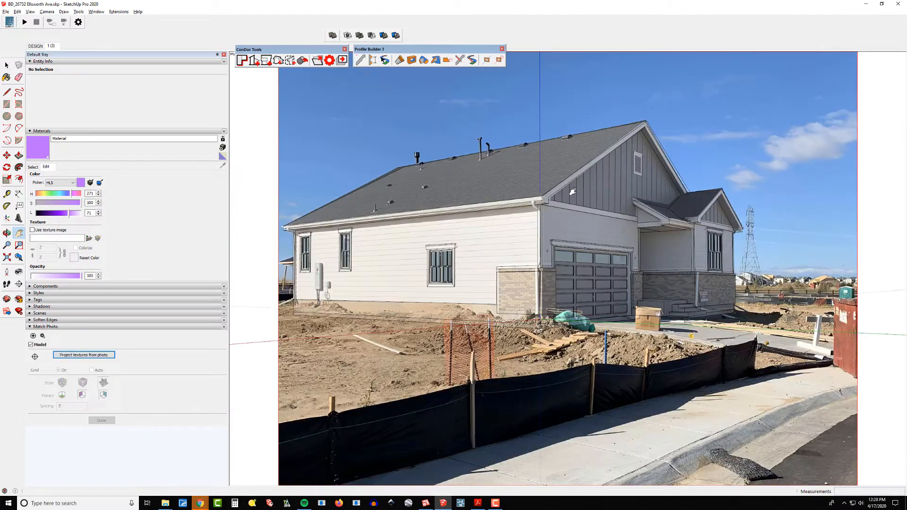
{"action": "scroll", "coordinate": [530, 195], "scroll_direction": "up", "scroll_amount": 6}
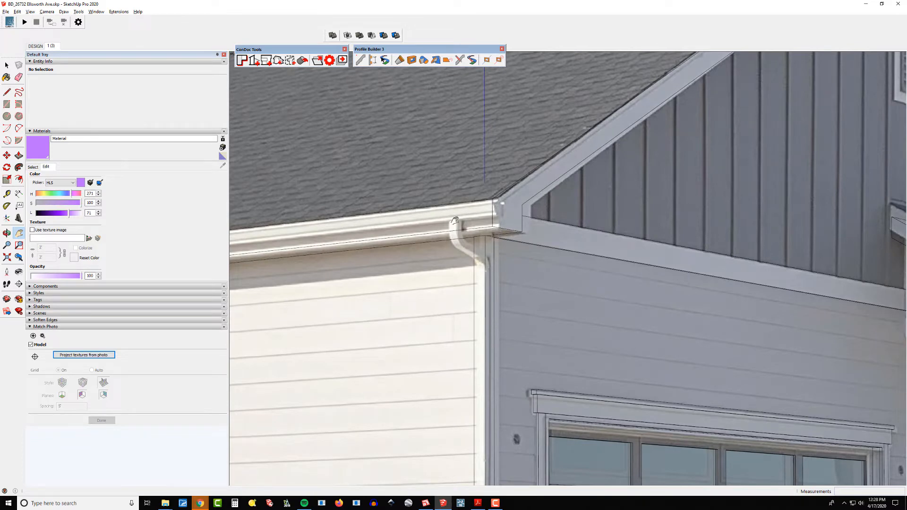
{"action": "scroll", "coordinate": [460, 227], "scroll_direction": "down", "scroll_amount": 6}
{"action": "scroll", "coordinate": [486, 238], "scroll_direction": "up", "scroll_amount": 4}
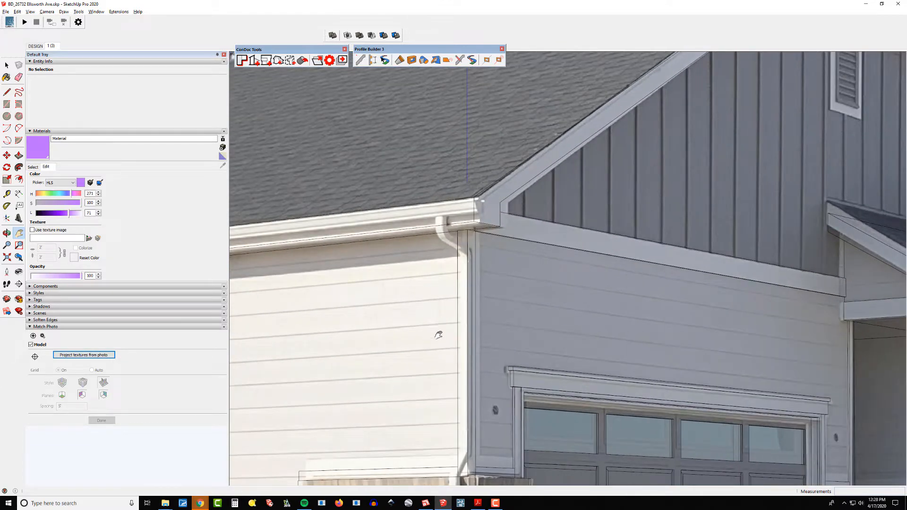
{"action": "scroll", "coordinate": [469, 235], "scroll_direction": "down", "scroll_amount": 6}
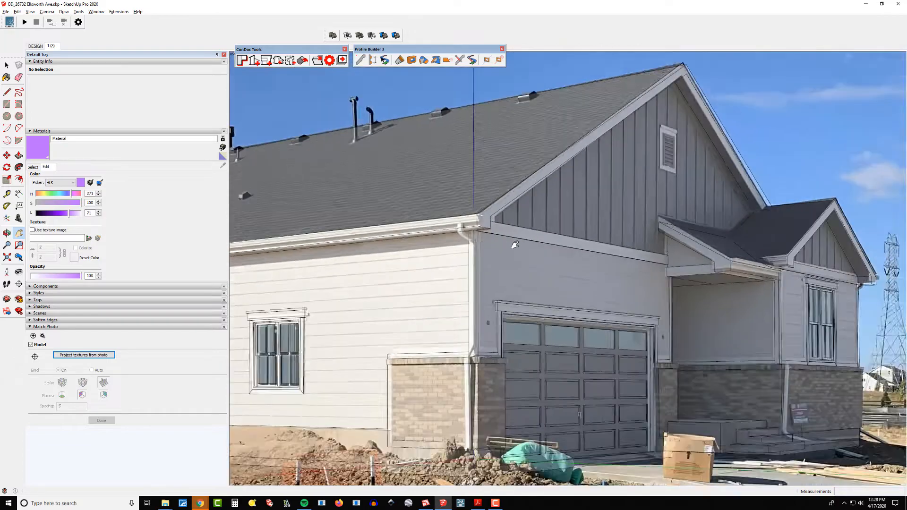
{"action": "scroll", "coordinate": [507, 358], "scroll_direction": "up", "scroll_amount": 3}
Step: Import 1 (3).jpg from the RESOURCES folder as an image on the ground beside the house and minimize the file window
{"action": "middle_click_drag", "start_coordinate": [506, 358], "coordinate": [467, 313]}
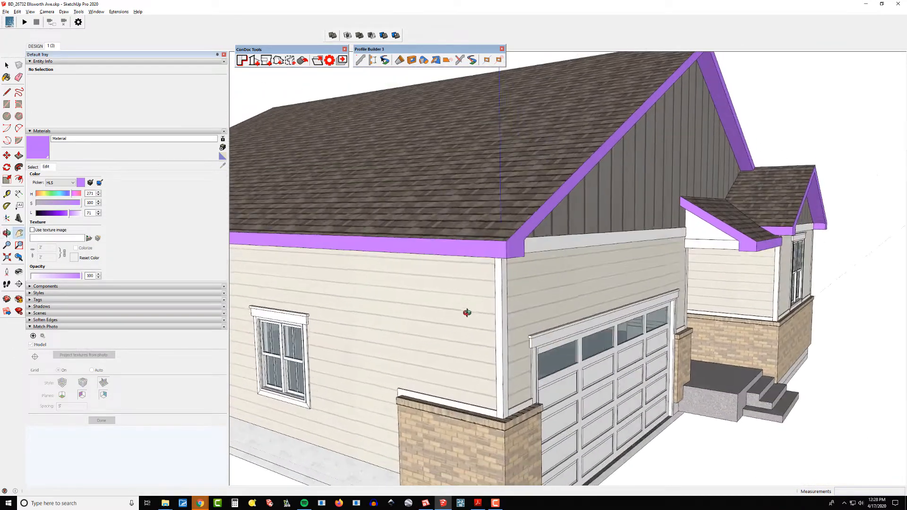
{"action": "scroll", "coordinate": [482, 287], "scroll_direction": "down", "scroll_amount": 5}
{"action": "middle_click_drag", "start_coordinate": [492, 222], "coordinate": [567, 246]}
{"action": "scroll", "coordinate": [620, 269], "scroll_direction": "up", "scroll_amount": 4}
{"action": "key", "text": "alt+Tab"}
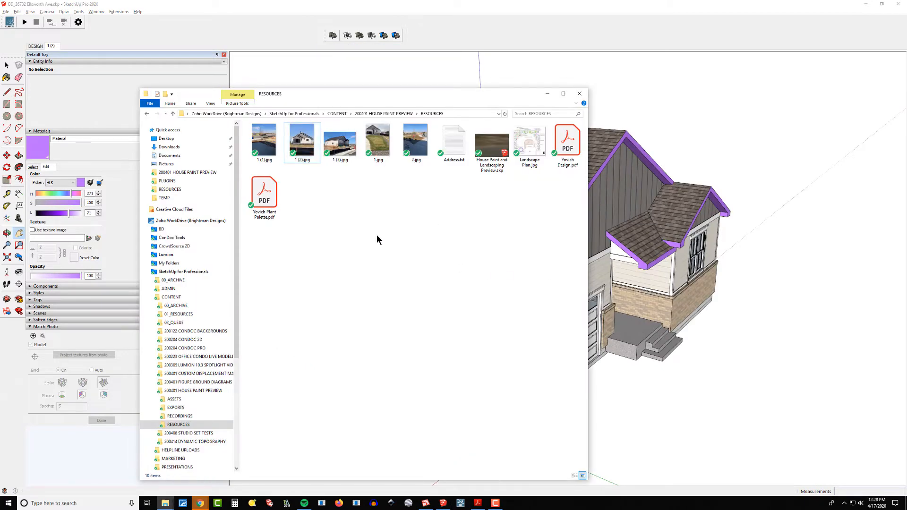
{"action": "left_click_drag", "start_coordinate": [335, 146], "coordinate": [785, 401]}
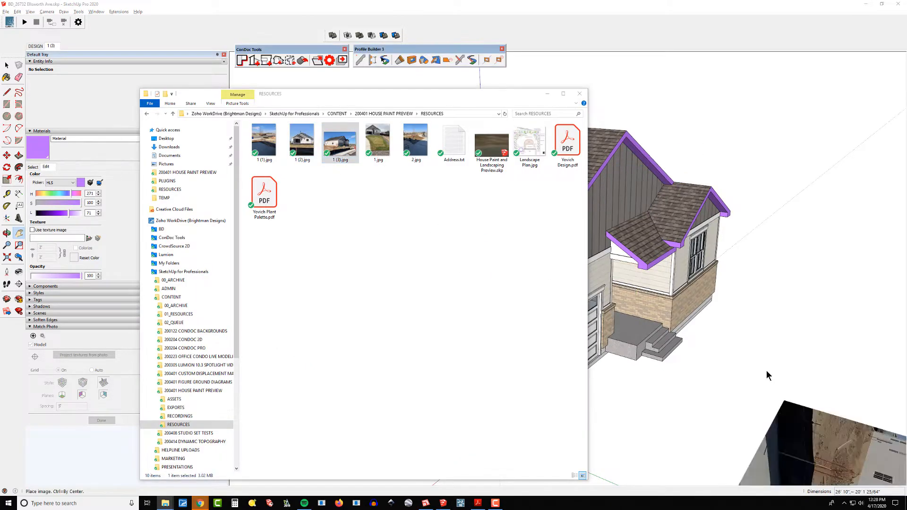
{"action": "middle_click_drag", "start_coordinate": [750, 376], "coordinate": [739, 344]}
{"action": "scroll", "coordinate": [740, 344], "scroll_direction": "down", "scroll_amount": 3}
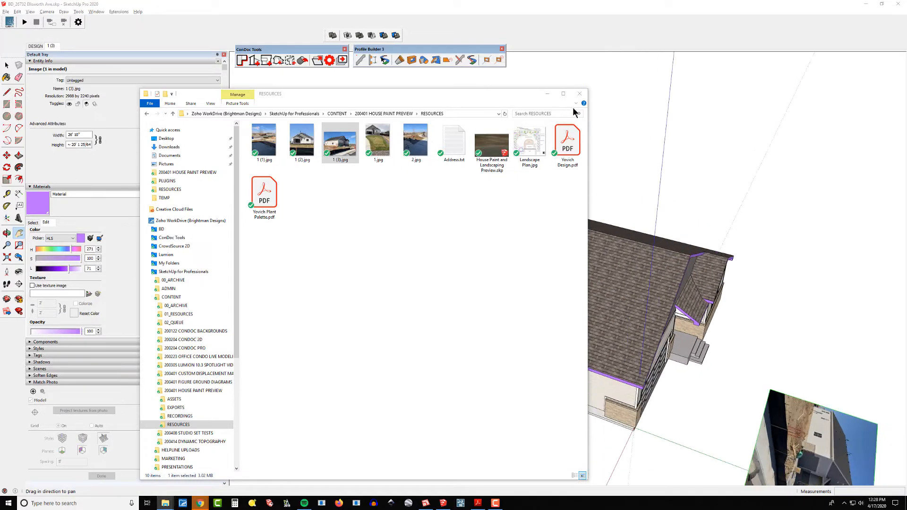
{"action": "left_click", "coordinate": [547, 96]}
Step: Rotate the placed house photo by 90 degrees on the ground so it reads upright
{"action": "left_click_drag", "start_coordinate": [777, 426], "coordinate": [634, 308]}
{"action": "scroll", "coordinate": [635, 308], "scroll_direction": "up", "scroll_amount": 4}
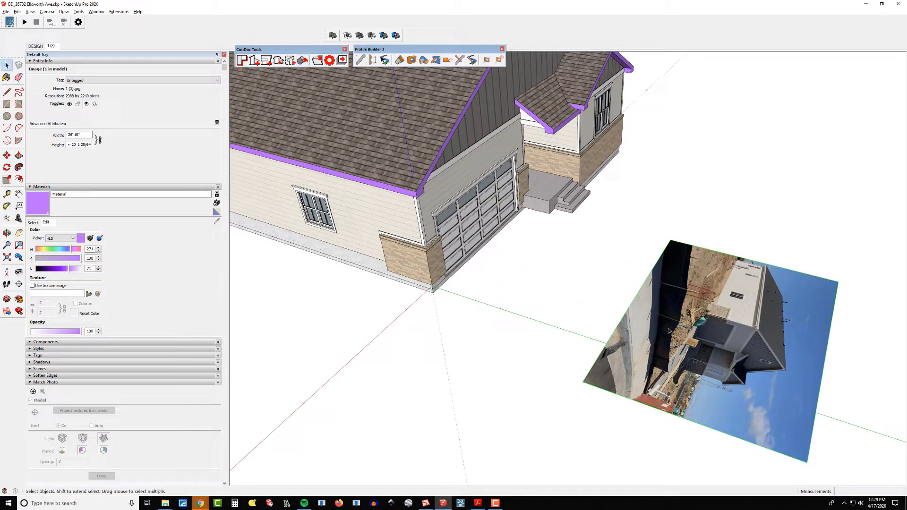
{"action": "left_click", "coordinate": [687, 346]}
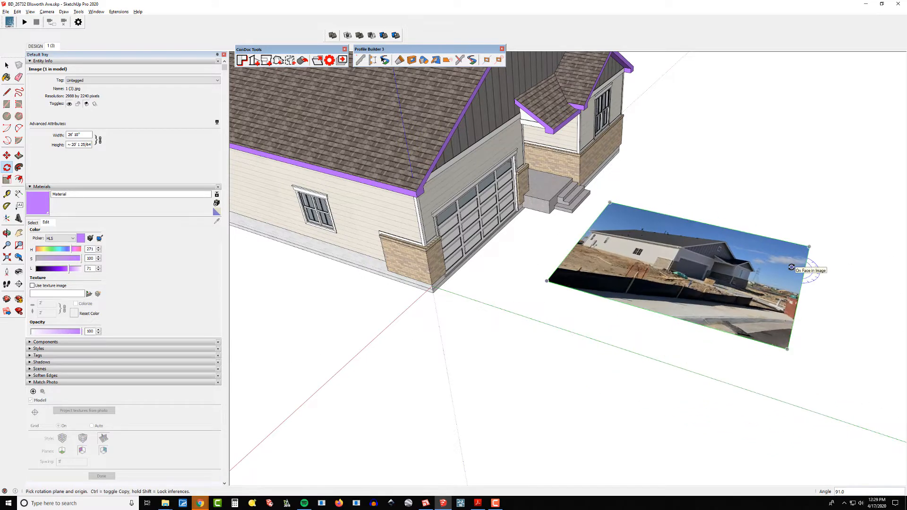
{"action": "type", "text": "90"}
{"action": "key", "text": "Return"}
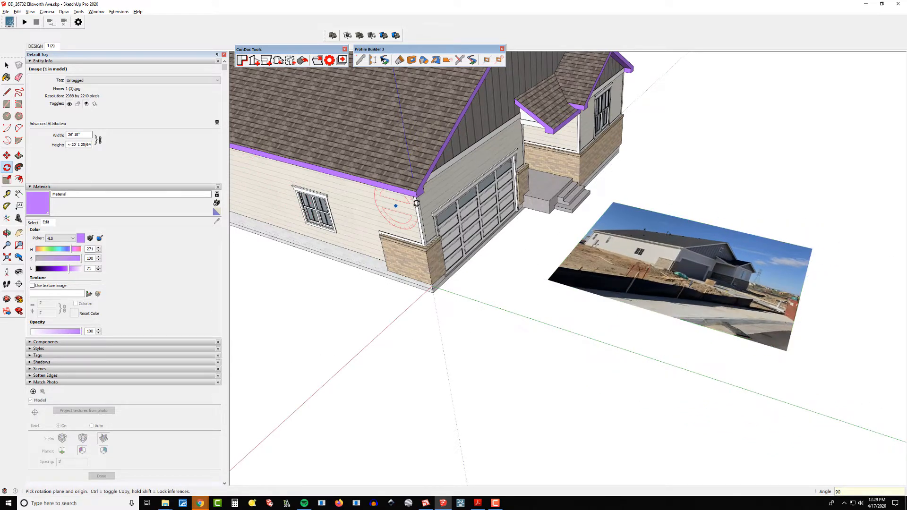
Step: Match the purple trim material's color to the gutter at the garage corner in the placed 1 (3).jpg photo
{"action": "middle_click_drag", "start_coordinate": [417, 203], "coordinate": [209, 195]}
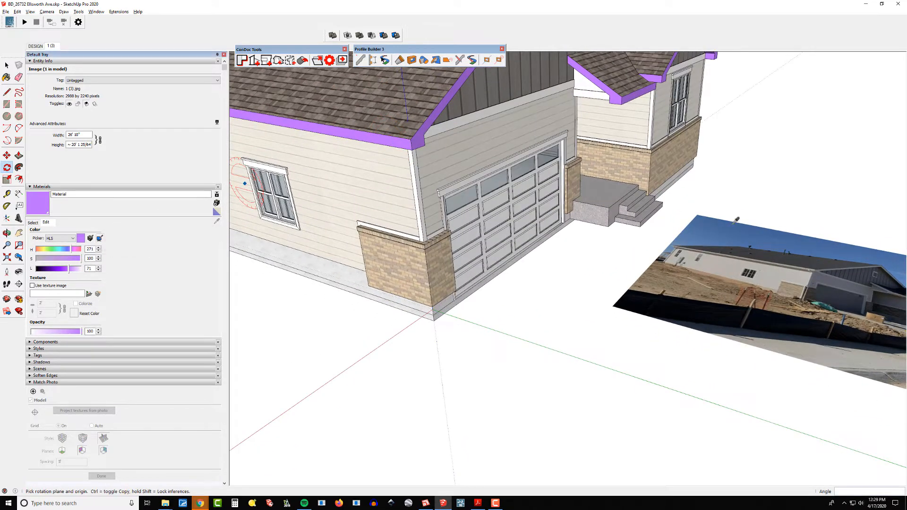
{"action": "scroll", "coordinate": [736, 220], "scroll_direction": "up", "scroll_amount": 10}
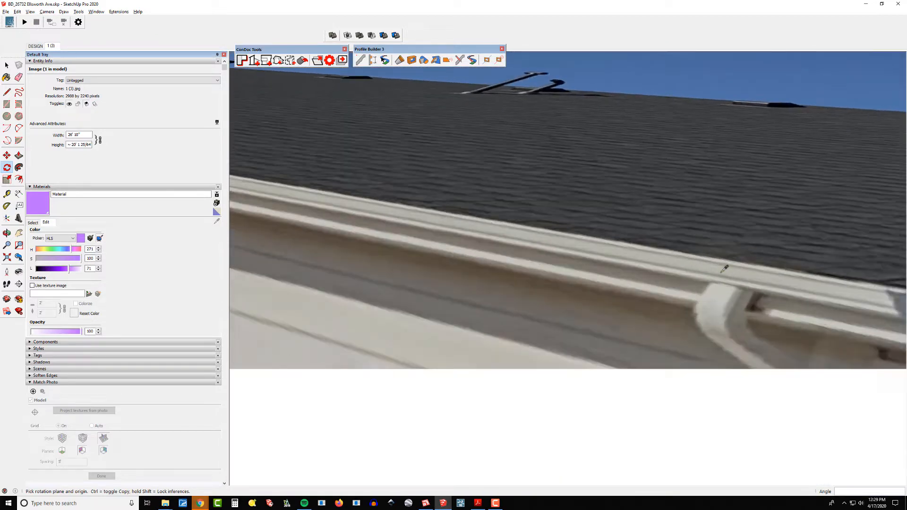
{"action": "scroll", "coordinate": [683, 261], "scroll_direction": "down", "scroll_amount": 2}
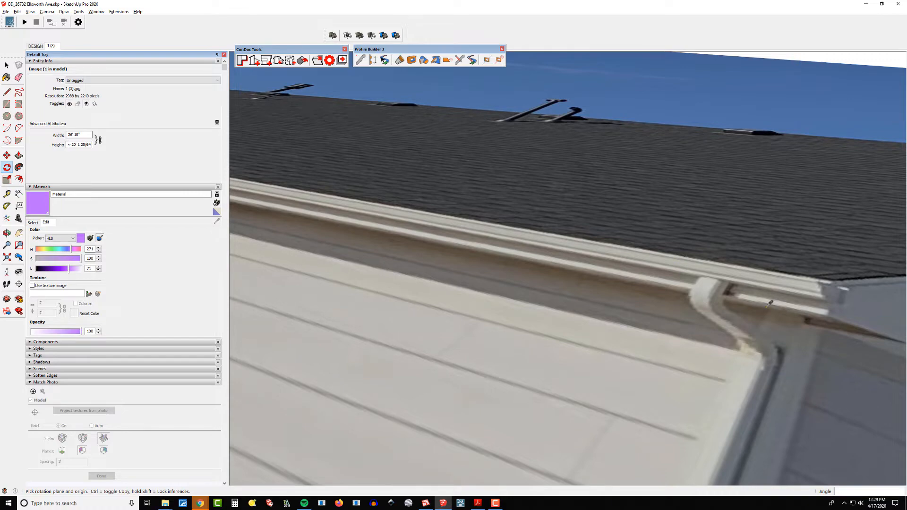
{"action": "middle_click_drag", "start_coordinate": [770, 304], "coordinate": [827, 308]}
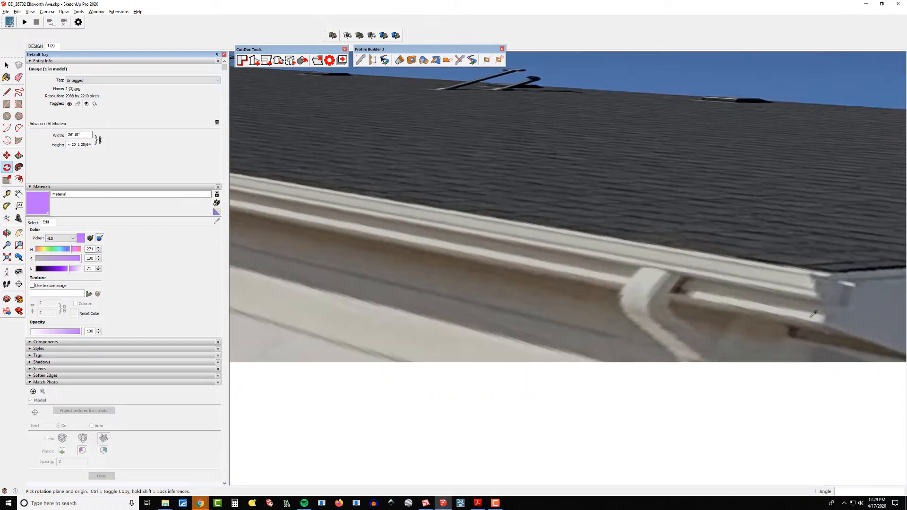
{"action": "scroll", "coordinate": [813, 314], "scroll_direction": "down", "scroll_amount": 15}
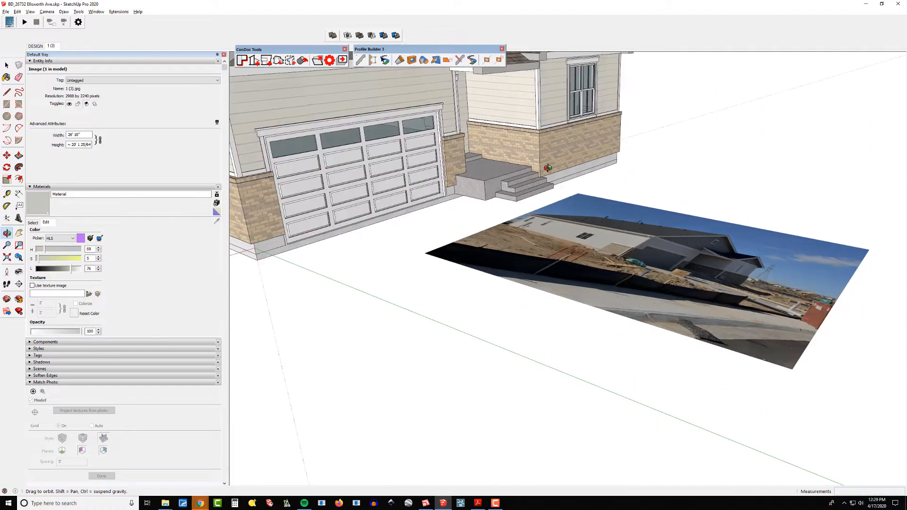
Step: Delete the placed house photo from the ground beside the house
{"action": "middle_click_drag", "start_coordinate": [548, 169], "coordinate": [619, 220], "text": "shift"}
{"action": "middle_click_drag", "start_coordinate": [406, 141], "coordinate": [471, 169]}
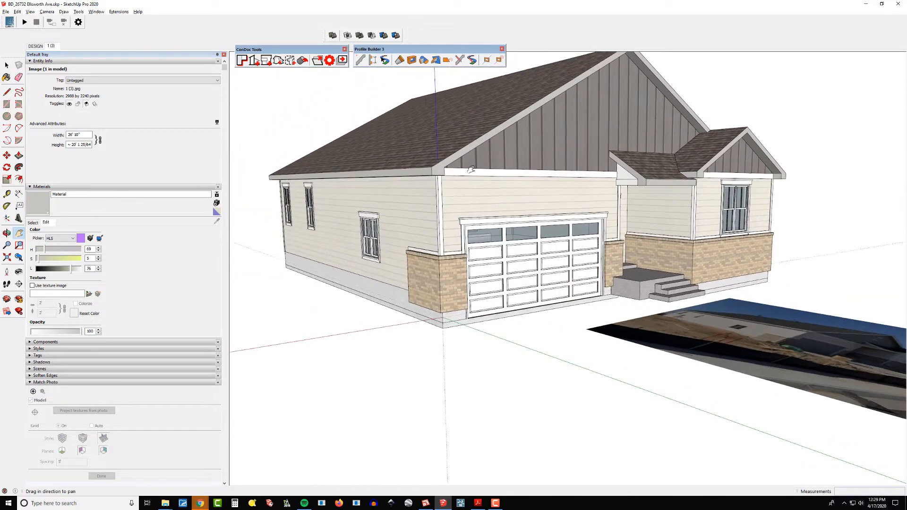
{"action": "scroll", "coordinate": [787, 267], "scroll_direction": "down", "scroll_amount": 2}
{"action": "key", "text": "space"}
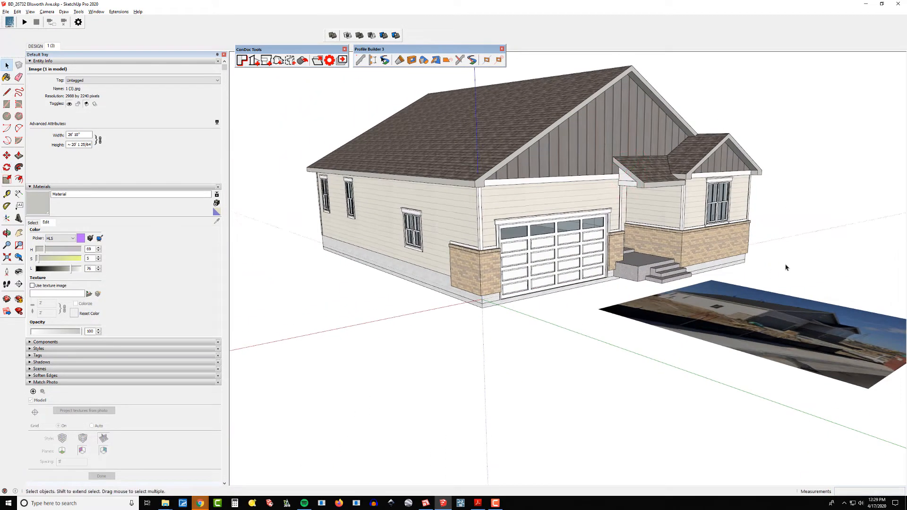
{"action": "key", "text": "Delete"}
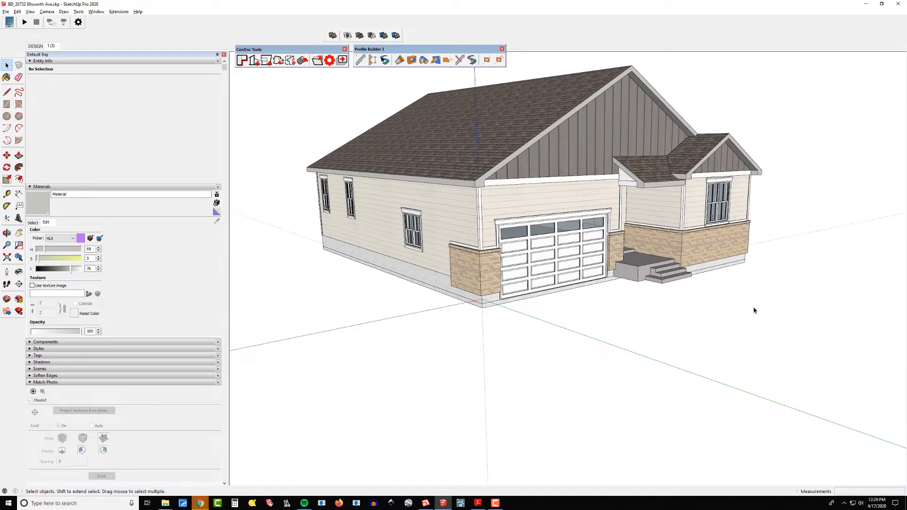
Step: Open the exterior wall group for editing and select the horizontal trim face above the garage wall for painting
{"action": "scroll", "coordinate": [639, 199], "scroll_direction": "up", "scroll_amount": 4}
{"action": "middle_click_drag", "start_coordinate": [639, 199], "coordinate": [333, 182]}
{"action": "scroll", "coordinate": [359, 185], "scroll_direction": "up", "scroll_amount": 5}
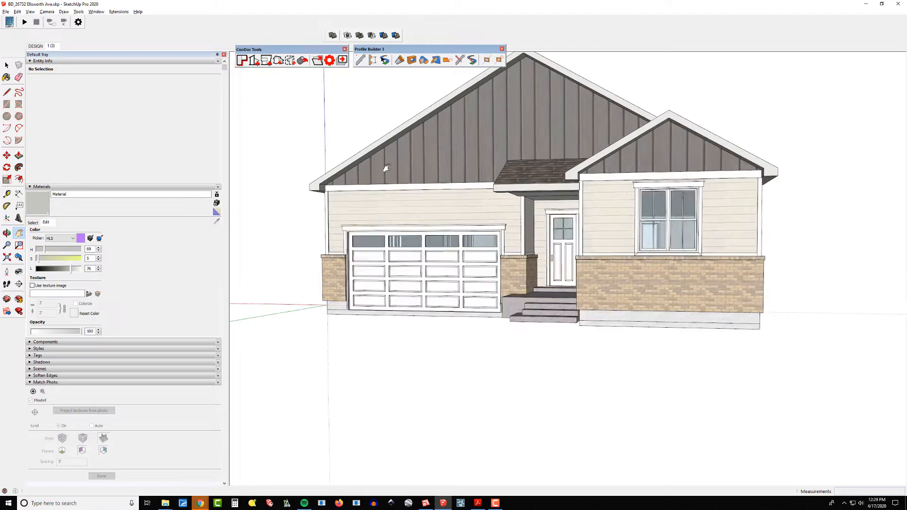
{"action": "key", "text": "space"}
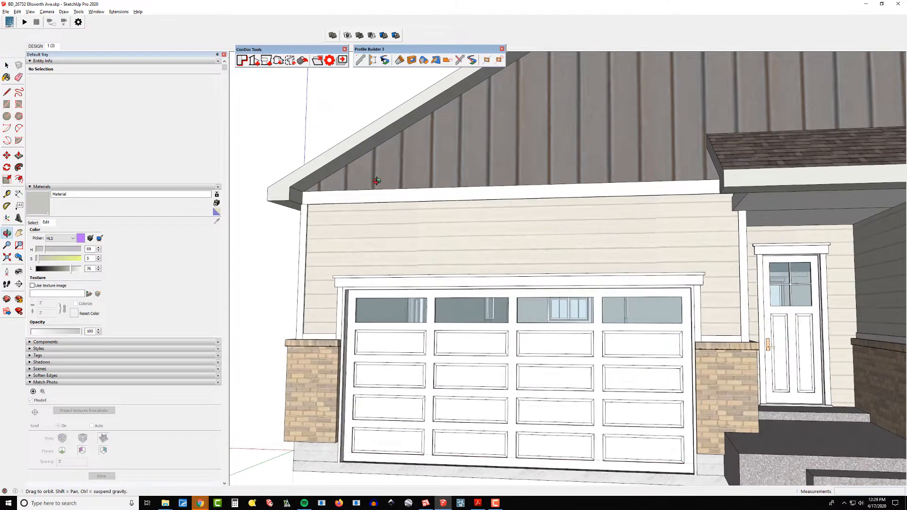
{"action": "left_click", "coordinate": [351, 201]}
{"action": "scroll", "coordinate": [385, 203], "scroll_direction": "up", "scroll_amount": 3}
{"action": "middle_click_drag", "start_coordinate": [385, 203], "coordinate": [589, 211]}
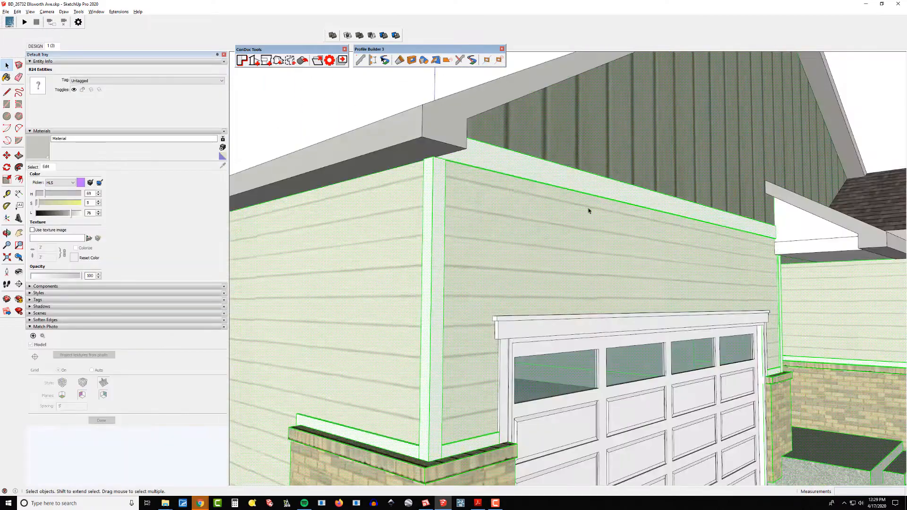
{"action": "left_click", "coordinate": [497, 166]}
{"action": "key", "text": "b"}
{"action": "scroll", "coordinate": [508, 165], "scroll_direction": "down", "scroll_amount": 5}
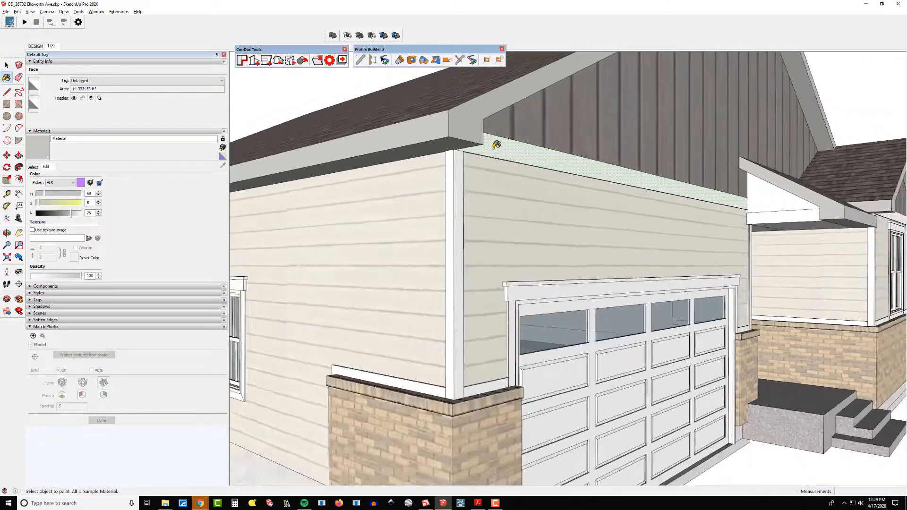
Step: Paint the white trim above and beside the brick on the garage side wall with the gray trim material
{"action": "scroll", "coordinate": [480, 256], "scroll_direction": "up", "scroll_amount": 8}
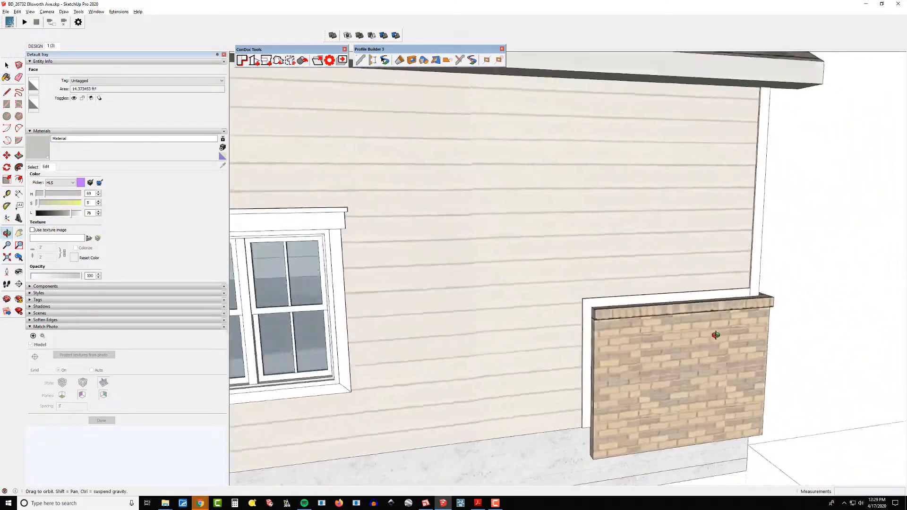
{"action": "scroll", "coordinate": [587, 280], "scroll_direction": "up", "scroll_amount": 3}
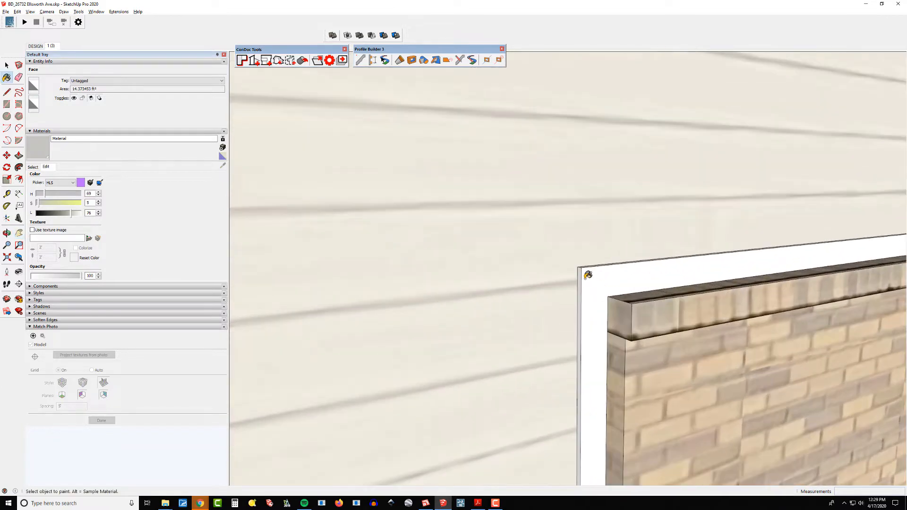
{"action": "mouse_move", "coordinate": [640, 267]}
{"action": "middle_mouse_down", "text": "shift"}
{"action": "mouse_move", "coordinate": [632, 386]}
{"action": "mouse_move", "coordinate": [699, 340]}
{"action": "mouse_move", "coordinate": [551, 298]}
{"action": "mouse_move", "coordinate": [743, 281]}
{"action": "mouse_move", "coordinate": [647, 239]}
{"action": "mouse_move", "coordinate": [551, 218]}
{"action": "mouse_move", "coordinate": [283, 257]}
{"action": "middle_mouse_up", "text": "shift"}
{"action": "left_click", "coordinate": [549, 220]}
{"action": "scroll", "coordinate": [506, 169], "scroll_direction": "up", "scroll_amount": 2}
{"action": "left_click", "coordinate": [503, 169]}
{"action": "scroll", "coordinate": [503, 168], "scroll_direction": "down", "scroll_amount": 3}
Step: Paint the garage corner board and the adjoining trim next to the garage door with the gray trim material
{"action": "mouse_move", "coordinate": [440, 216]}
{"action": "middle_mouse_down"}
{"action": "mouse_move", "coordinate": [673, 201]}
{"action": "mouse_move", "coordinate": [476, 348]}
{"action": "mouse_move", "coordinate": [569, 200]}
{"action": "mouse_move", "coordinate": [629, 184]}
{"action": "middle_mouse_up"}
{"action": "scroll", "coordinate": [662, 201], "scroll_direction": "up", "scroll_amount": 2}
{"action": "left_click", "coordinate": [657, 199]}
{"action": "left_click", "coordinate": [661, 216]}
{"action": "scroll", "coordinate": [664, 213], "scroll_direction": "down", "scroll_amount": 3}
{"action": "middle_click_drag", "start_coordinate": [628, 185], "coordinate": [569, 119], "text": "shift"}
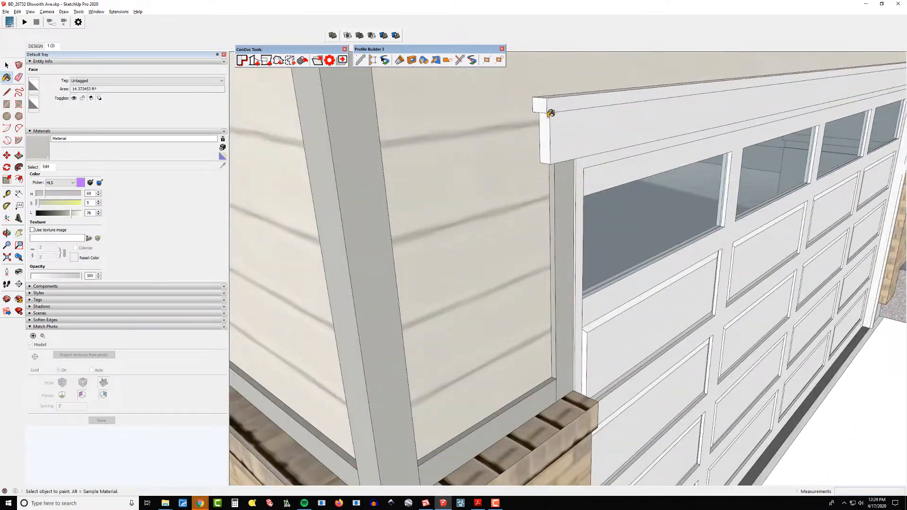
{"action": "left_click", "coordinate": [552, 125]}
{"action": "scroll", "coordinate": [579, 131], "scroll_direction": "down", "scroll_amount": 2}
{"action": "key", "text": "ctrl+z"}
{"action": "scroll", "coordinate": [582, 150], "scroll_direction": "down", "scroll_amount": 3}
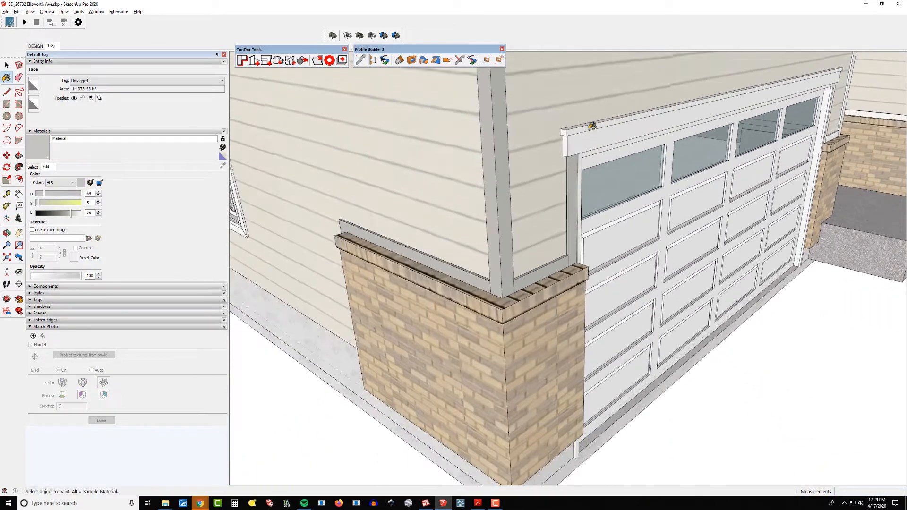
Step: Open the garage door header component and paint all of its faces with the gray trim material
{"action": "double_click", "coordinate": [589, 137]}
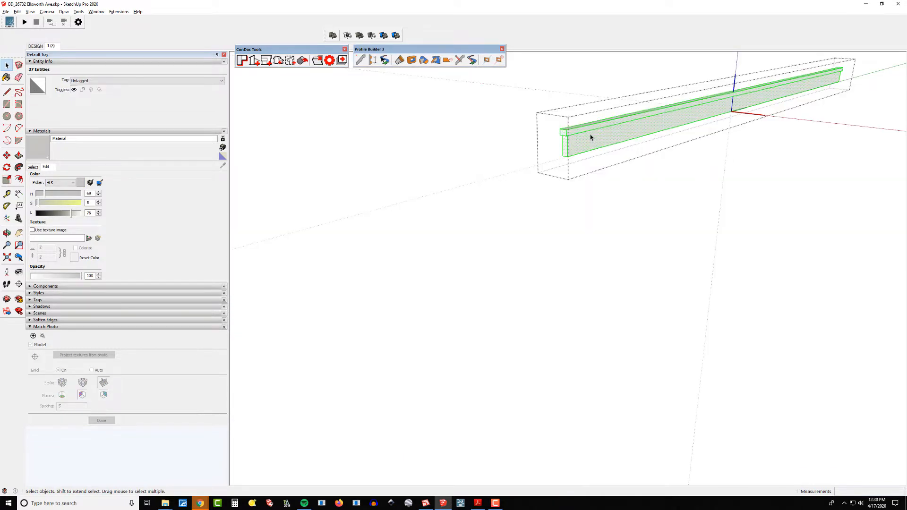
{"action": "left_click", "coordinate": [596, 139]}
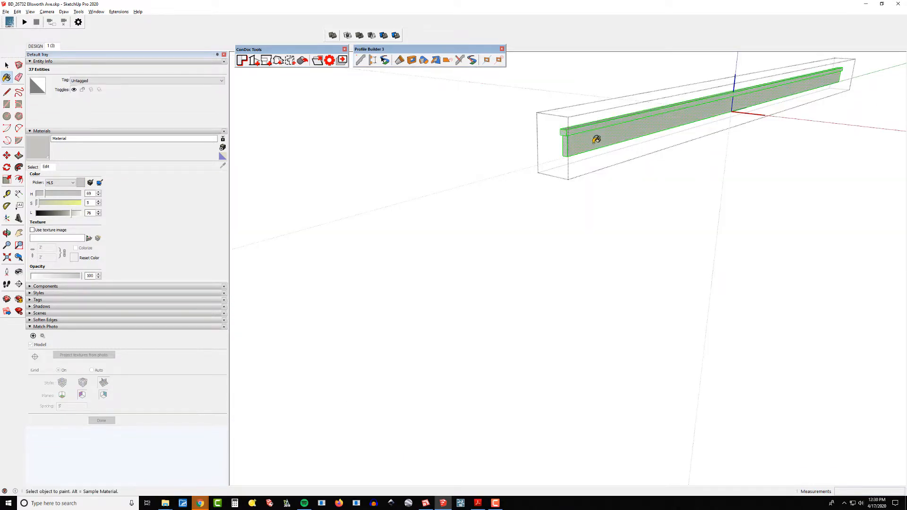
{"action": "key", "text": "space"}
{"action": "left_click", "coordinate": [599, 166]}
Step: Paint the door-side, bottom and corner trim above the garage's entry-side brick pier with the gray trim material
{"action": "middle_click_drag", "start_coordinate": [599, 166], "coordinate": [690, 208]}
{"action": "middle_click_drag", "start_coordinate": [690, 208], "coordinate": [466, 203], "text": "shift"}
{"action": "scroll", "coordinate": [661, 116], "scroll_direction": "up", "scroll_amount": 3}
{"action": "scroll", "coordinate": [511, 238], "scroll_direction": "up", "scroll_amount": 3}
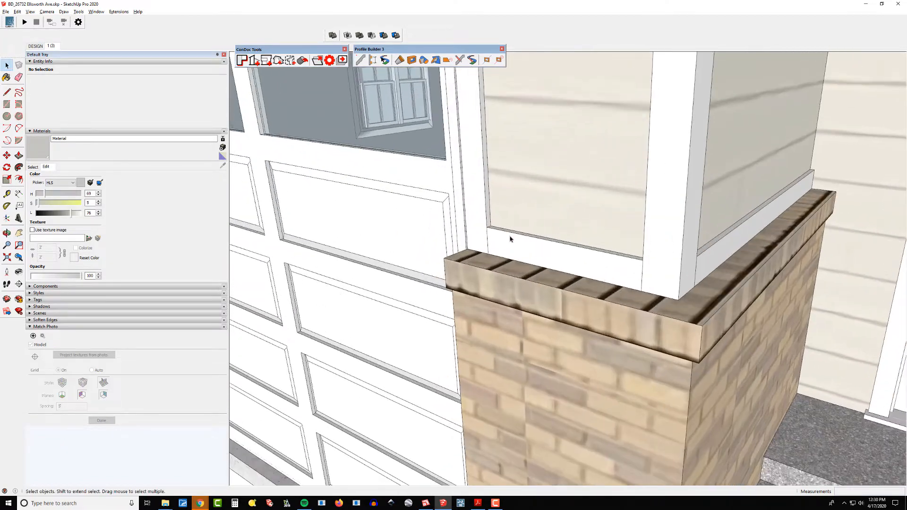
{"action": "scroll", "coordinate": [479, 221], "scroll_direction": "up", "scroll_amount": 5}
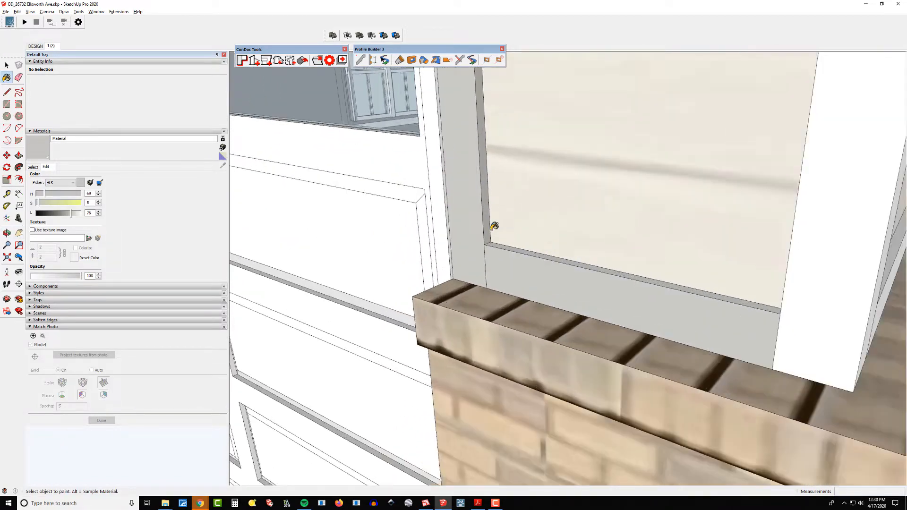
{"action": "middle_click_drag", "start_coordinate": [500, 248], "coordinate": [756, 213]}
{"action": "middle_click_drag", "start_coordinate": [756, 212], "coordinate": [823, 243], "text": "shift"}
{"action": "middle_click_drag", "start_coordinate": [525, 274], "coordinate": [733, 208]}
{"action": "middle_click_drag", "start_coordinate": [732, 208], "coordinate": [688, 237], "text": "shift"}
{"action": "left_click", "coordinate": [698, 222]}
Step: Paint the trim strips above the brick on both walls flanking the front porch with the gray trim material
{"action": "scroll", "coordinate": [698, 222], "scroll_direction": "down", "scroll_amount": 3}
{"action": "mouse_move", "coordinate": [667, 274]}
{"action": "middle_mouse_down", "text": "shift"}
{"action": "mouse_move", "coordinate": [658, 295]}
{"action": "mouse_move", "coordinate": [530, 288]}
{"action": "middle_mouse_up", "text": "shift"}
{"action": "middle_click_drag", "start_coordinate": [529, 289], "coordinate": [608, 296], "text": "shift"}
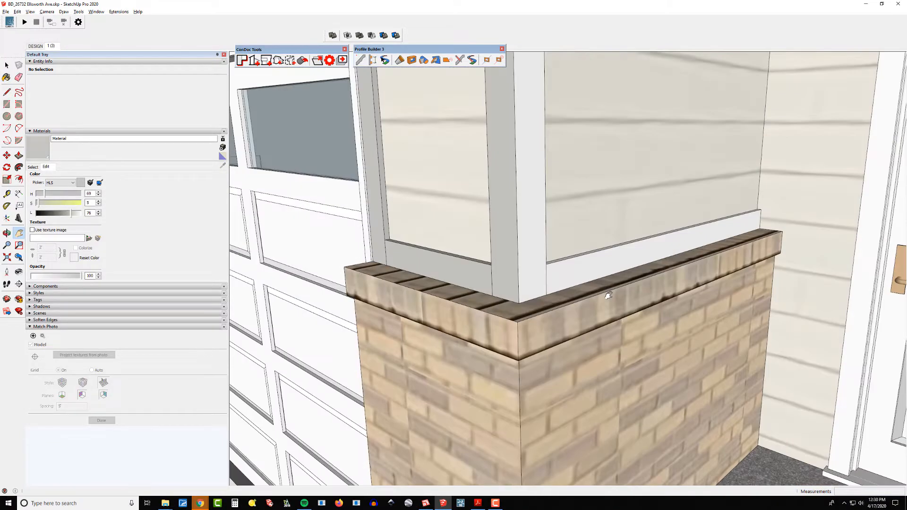
{"action": "left_click", "coordinate": [561, 266]}
{"action": "mouse_move", "coordinate": [562, 267]}
{"action": "middle_mouse_down"}
{"action": "mouse_move", "coordinate": [644, 249]}
{"action": "mouse_move", "coordinate": [543, 255]}
{"action": "mouse_move", "coordinate": [661, 186]}
{"action": "middle_mouse_up"}
{"action": "scroll", "coordinate": [640, 237], "scroll_direction": "up", "scroll_amount": 3}
{"action": "scroll", "coordinate": [661, 186], "scroll_direction": "up", "scroll_amount": 3}
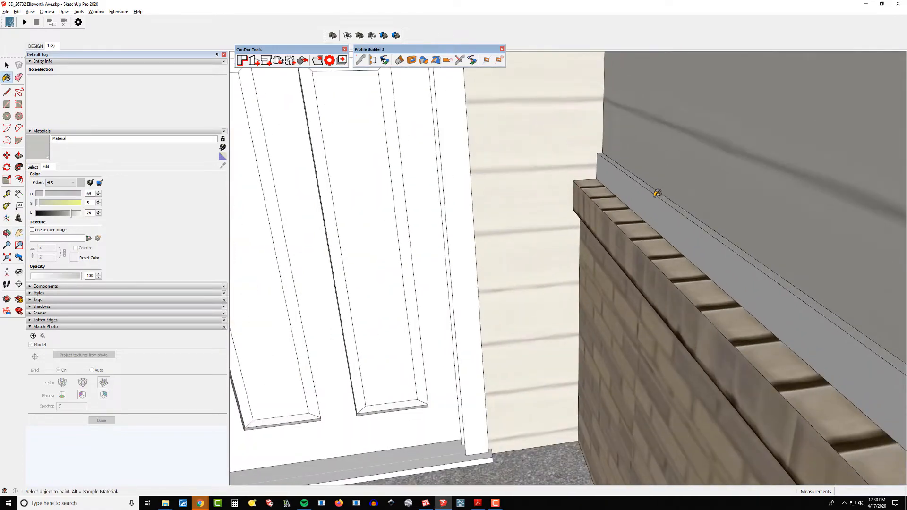
{"action": "scroll", "coordinate": [657, 193], "scroll_direction": "down", "scroll_amount": 3}
{"action": "middle_click_drag", "start_coordinate": [559, 222], "coordinate": [614, 236]}
{"action": "scroll", "coordinate": [614, 237], "scroll_direction": "down", "scroll_amount": 3}
Step: Paint the front bay's porch-side corner board and the trim strip below its window with the gray trim material
{"action": "scroll", "coordinate": [620, 273], "scroll_direction": "up", "scroll_amount": 3}
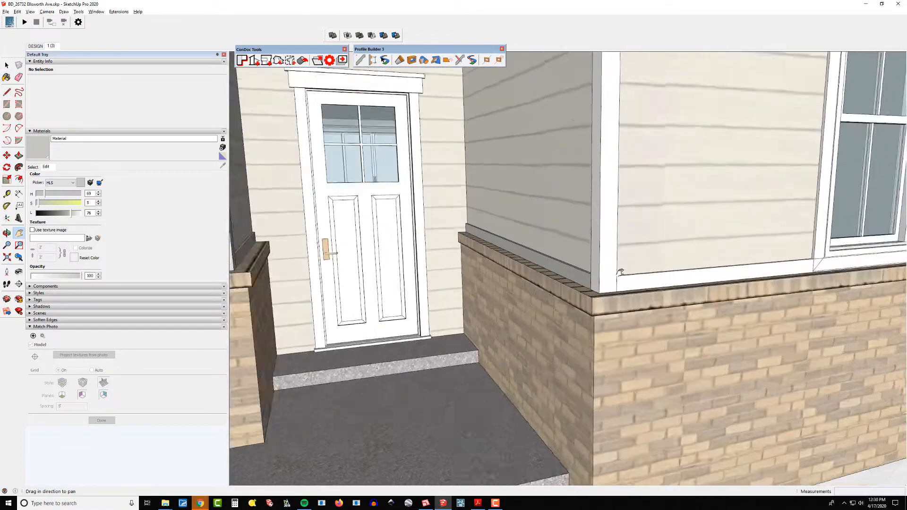
{"action": "scroll", "coordinate": [620, 273], "scroll_direction": "up", "scroll_amount": 2}
{"action": "mouse_move", "coordinate": [642, 286]}
{"action": "middle_mouse_down"}
{"action": "mouse_move", "coordinate": [341, 269]}
{"action": "mouse_move", "coordinate": [366, 253]}
{"action": "mouse_move", "coordinate": [449, 289]}
{"action": "mouse_move", "coordinate": [542, 307]}
{"action": "middle_mouse_up"}
{"action": "scroll", "coordinate": [369, 271], "scroll_direction": "up", "scroll_amount": 2}
{"action": "scroll", "coordinate": [365, 267], "scroll_direction": "down", "scroll_amount": 2}
{"action": "scroll", "coordinate": [701, 270], "scroll_direction": "up", "scroll_amount": 5}
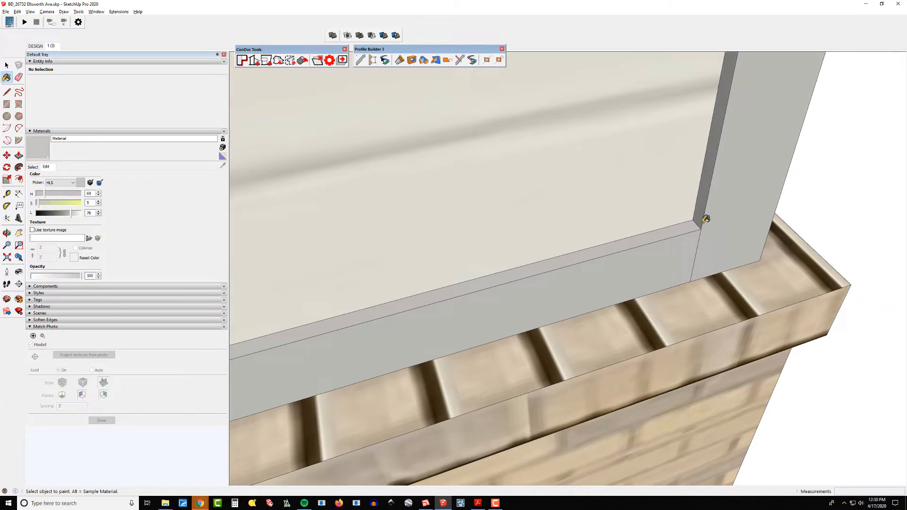
{"action": "middle_click_drag", "start_coordinate": [706, 219], "coordinate": [544, 284]}
{"action": "scroll", "coordinate": [562, 329], "scroll_direction": "down", "scroll_amount": 3}
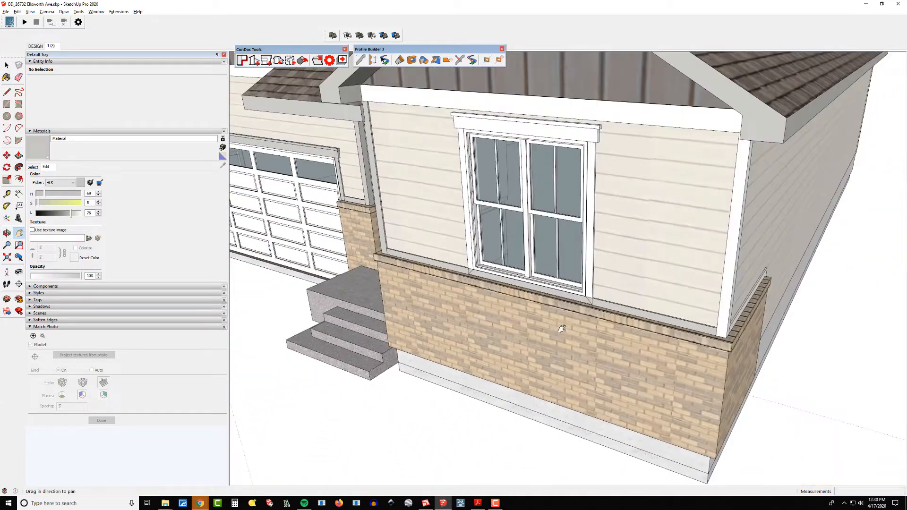
Step: Open the front bay window's side and bottom casing component and paint all of its faces with the gray trim material
{"action": "scroll", "coordinate": [596, 150], "scroll_direction": "up", "scroll_amount": 8}
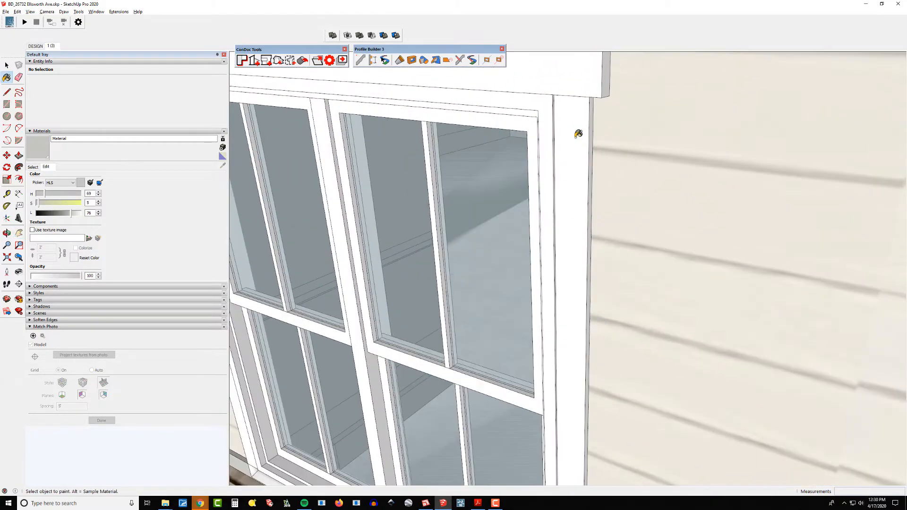
{"action": "middle_click_drag", "start_coordinate": [592, 143], "coordinate": [579, 249]}
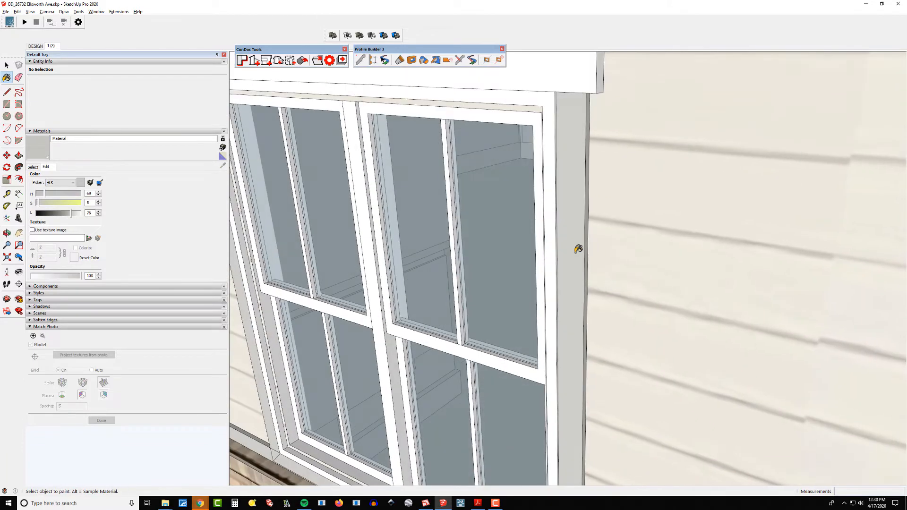
{"action": "scroll", "coordinate": [580, 234], "scroll_direction": "down", "scroll_amount": 3}
{"action": "triple_click", "coordinate": [578, 219]}
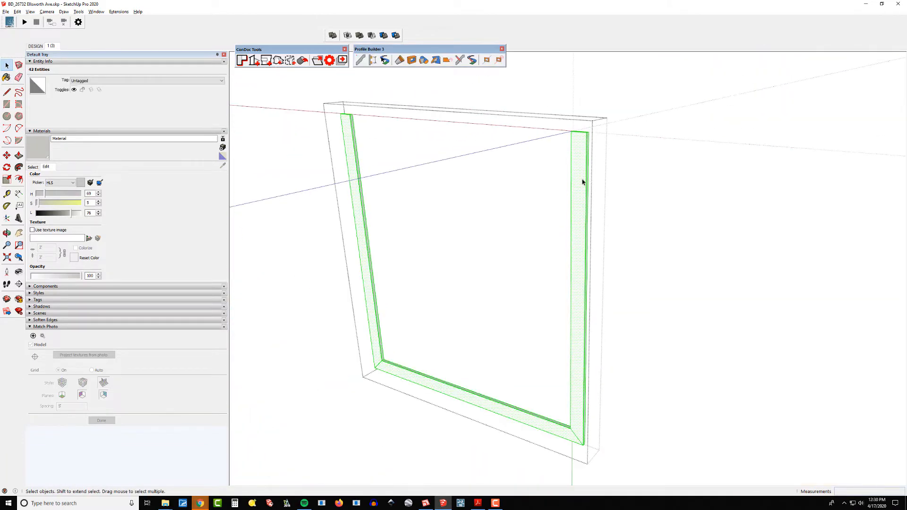
{"action": "key", "text": "b"}
{"action": "left_click", "coordinate": [584, 171]}
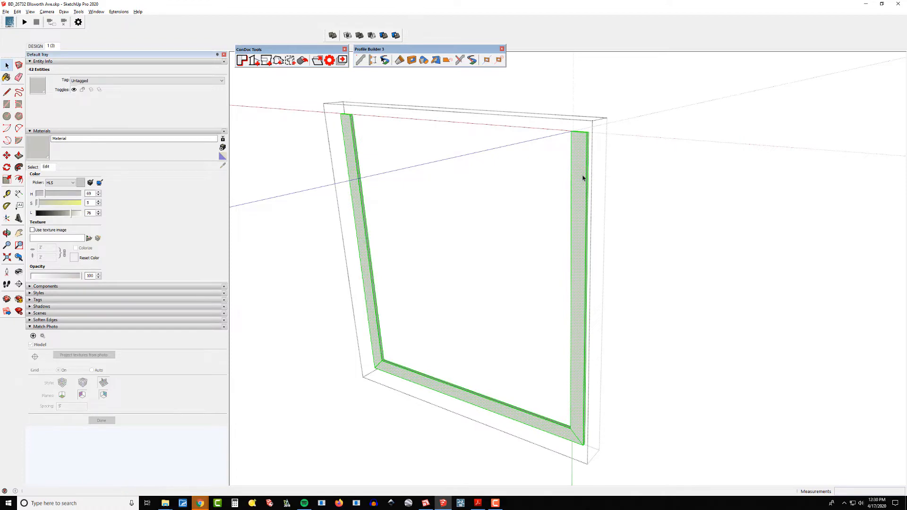
{"action": "key", "text": "Escape"}
Step: Open the header component above the front bay window and paint all its faces with the gray trim material
{"action": "double_click", "coordinate": [592, 126]}
{"action": "key", "text": "b"}
{"action": "left_click", "coordinate": [577, 127]}
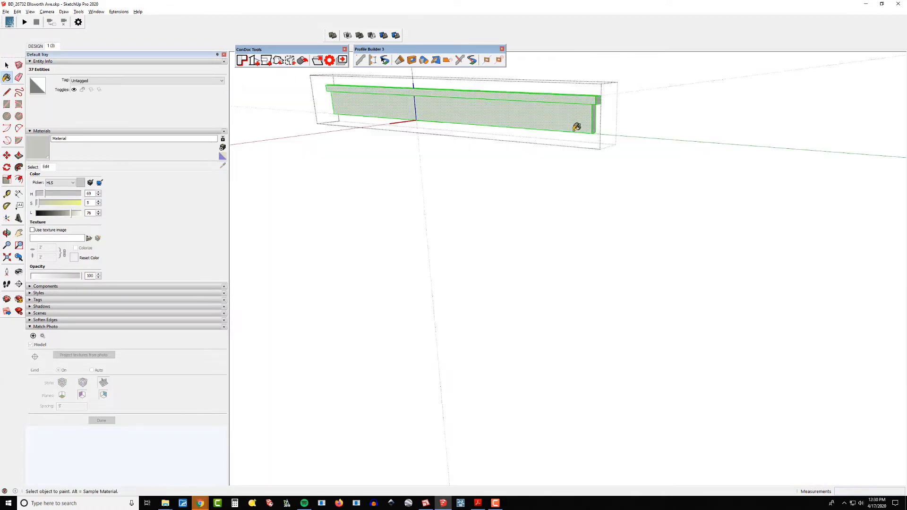
{"action": "key", "text": "space"}
{"action": "key", "text": "Escape"}
Step: Paint the corner board and the trim above the brick at the front bay's outer side corner with the gray trim material
{"action": "scroll", "coordinate": [569, 145], "scroll_direction": "down", "scroll_amount": 3}
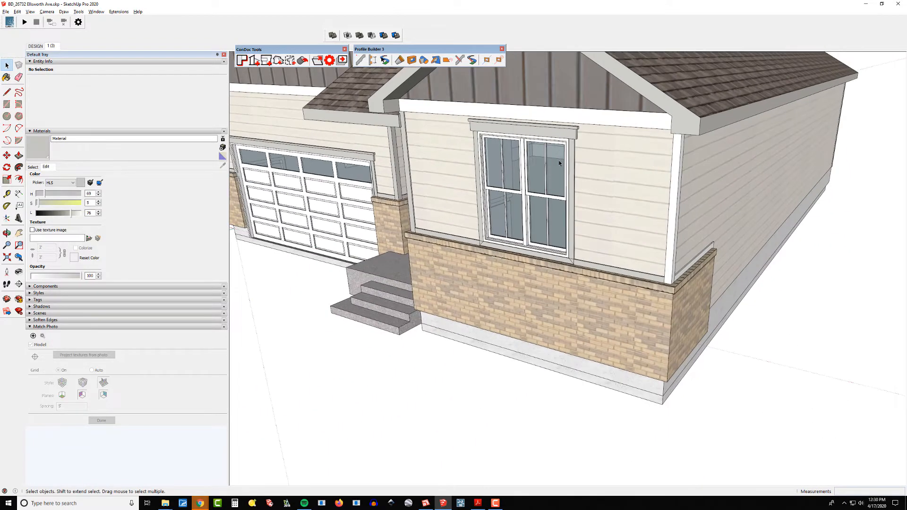
{"action": "scroll", "coordinate": [547, 182], "scroll_direction": "down", "scroll_amount": 3}
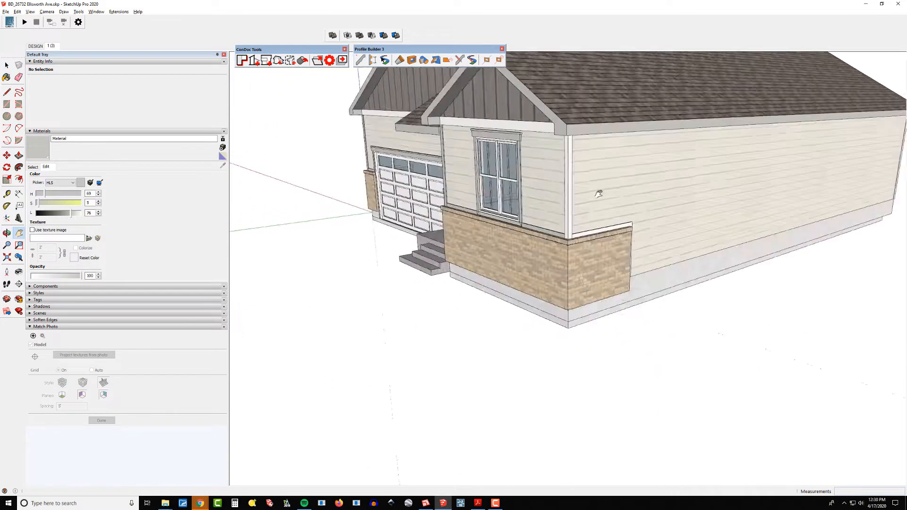
{"action": "key", "text": "b"}
{"action": "scroll", "coordinate": [534, 259], "scroll_direction": "up", "scroll_amount": 10}
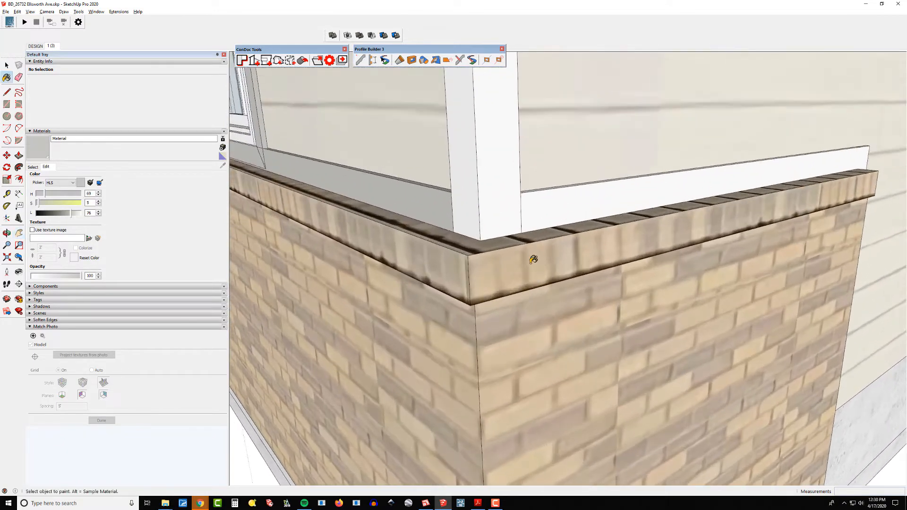
{"action": "scroll", "coordinate": [533, 260], "scroll_direction": "up", "scroll_amount": 1}
{"action": "left_click", "coordinate": [528, 210]}
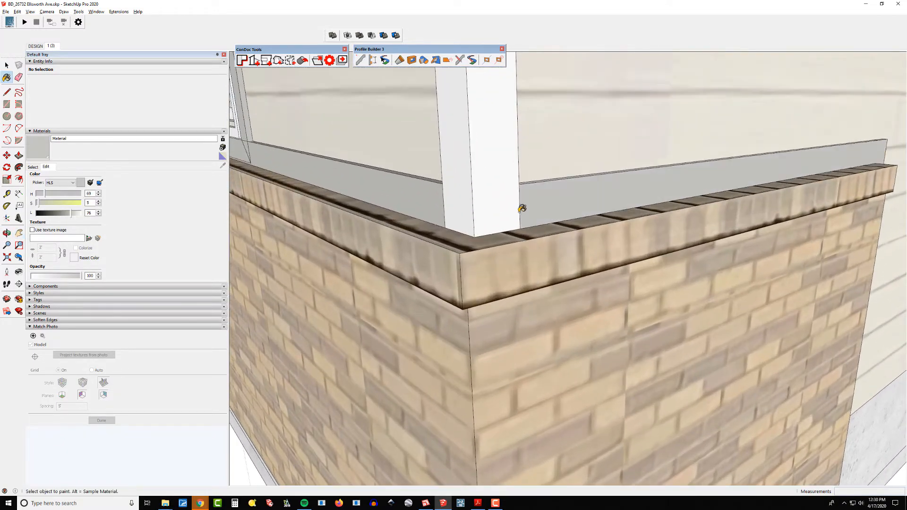
{"action": "middle_click_drag", "start_coordinate": [468, 206], "coordinate": [464, 187]}
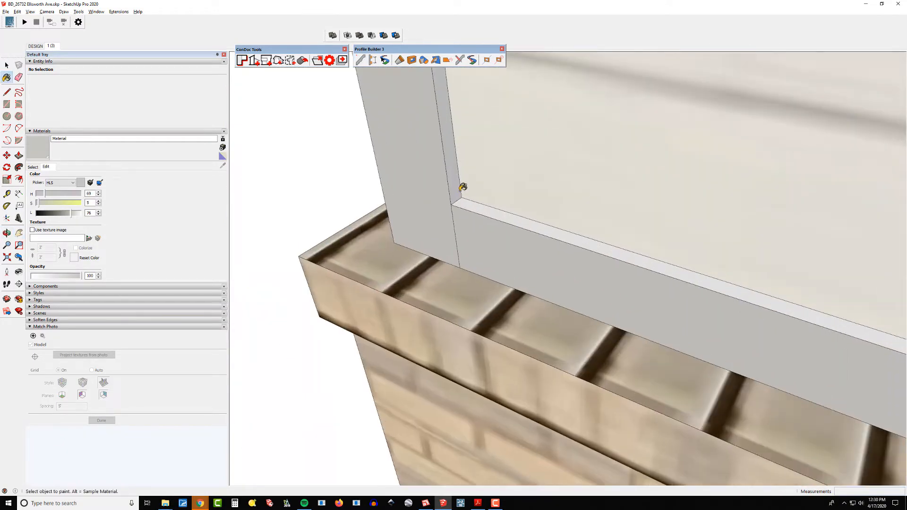
Step: Paint the remaining inner edges of the trim around the brick return at the front bay's outer side with the gray trim material
{"action": "left_click", "coordinate": [471, 207]}
{"action": "scroll", "coordinate": [467, 205], "scroll_direction": "down", "scroll_amount": 5}
{"action": "middle_click_drag", "start_coordinate": [643, 257], "coordinate": [379, 213], "text": "shift"}
{"action": "scroll", "coordinate": [590, 300], "scroll_direction": "up", "scroll_amount": 5}
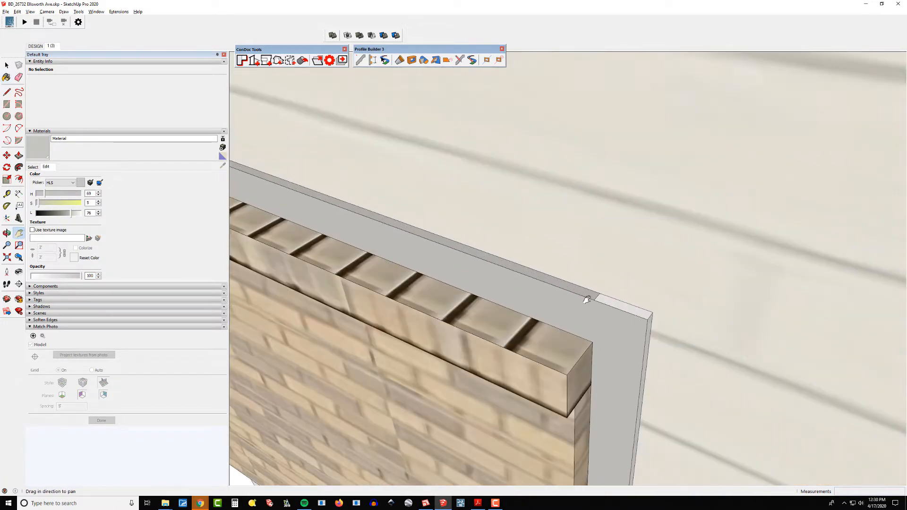
{"action": "mouse_move", "coordinate": [577, 286]}
{"action": "middle_mouse_down", "text": "shift"}
{"action": "mouse_move", "coordinate": [532, 259]}
{"action": "mouse_move", "coordinate": [499, 270]}
{"action": "mouse_move", "coordinate": [480, 348]}
{"action": "mouse_move", "coordinate": [420, 95]}
{"action": "mouse_move", "coordinate": [397, 283]}
{"action": "mouse_move", "coordinate": [476, 213]}
{"action": "mouse_move", "coordinate": [470, 115]}
{"action": "mouse_move", "coordinate": [753, 149]}
{"action": "mouse_move", "coordinate": [618, 132]}
{"action": "mouse_move", "coordinate": [697, 227]}
{"action": "middle_mouse_up", "text": "shift"}
{"action": "left_click", "coordinate": [493, 238]}
Step: Paint the remaining trim faces at the front bay's upper outer corner, near the frieze board, with the gray trim material
{"action": "scroll", "coordinate": [497, 239], "scroll_direction": "down", "scroll_amount": 7}
{"action": "scroll", "coordinate": [661, 160], "scroll_direction": "up", "scroll_amount": 4}
{"action": "mouse_move", "coordinate": [662, 160]}
{"action": "middle_mouse_down", "text": "shift"}
{"action": "mouse_move", "coordinate": [696, 164]}
{"action": "mouse_move", "coordinate": [672, 168]}
{"action": "middle_mouse_up", "text": "shift"}
{"action": "scroll", "coordinate": [687, 170], "scroll_direction": "up", "scroll_amount": 4}
{"action": "scroll", "coordinate": [672, 167], "scroll_direction": "up", "scroll_amount": 1}
{"action": "left_click", "coordinate": [668, 175]}
{"action": "left_click", "coordinate": [681, 163]}
{"action": "scroll", "coordinate": [743, 176], "scroll_direction": "down", "scroll_amount": 6}
{"action": "middle_click_drag", "start_coordinate": [722, 196], "coordinate": [745, 229], "text": "shift"}
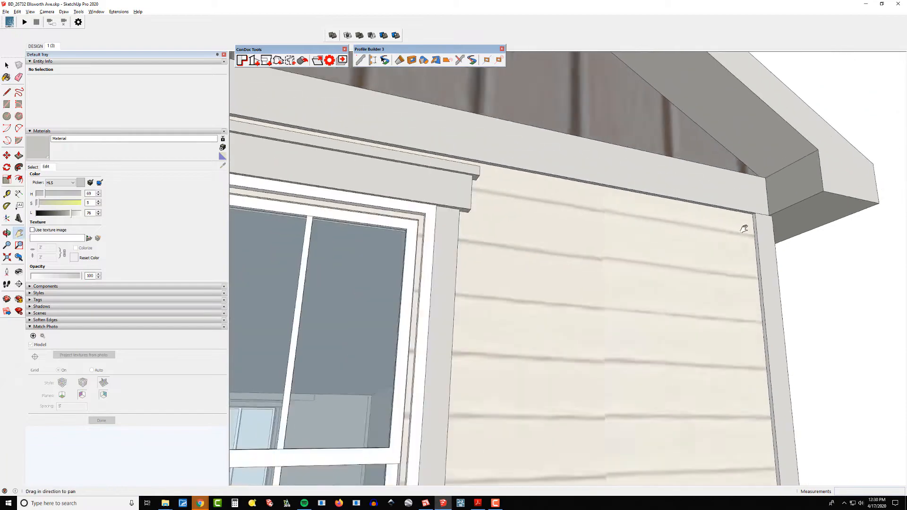
Step: Open the wall piece under the porch roof's garage-side end, apply the lap siding to its upper face and the gray trim to the band below
{"action": "scroll", "coordinate": [745, 229], "scroll_direction": "down", "scroll_amount": 7}
{"action": "middle_click_drag", "start_coordinate": [496, 206], "coordinate": [614, 210], "text": "shift"}
{"action": "mouse_move", "coordinate": [615, 210]}
{"action": "middle_mouse_down"}
{"action": "mouse_move", "coordinate": [631, 213]}
{"action": "mouse_move", "coordinate": [636, 227]}
{"action": "mouse_move", "coordinate": [753, 243]}
{"action": "middle_mouse_up"}
{"action": "scroll", "coordinate": [632, 213], "scroll_direction": "down", "scroll_amount": 5}
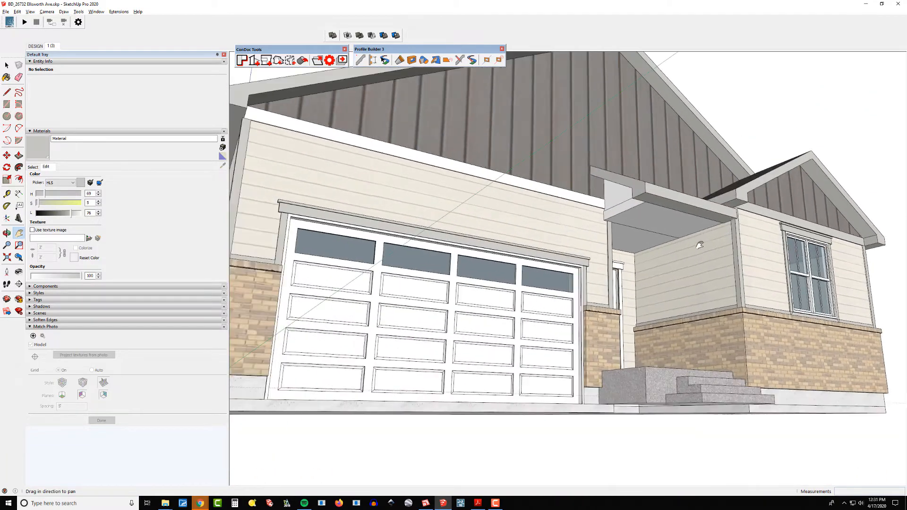
{"action": "scroll", "coordinate": [638, 189], "scroll_direction": "up", "scroll_amount": 5}
{"action": "middle_click_drag", "start_coordinate": [638, 190], "coordinate": [664, 215]}
{"action": "scroll", "coordinate": [676, 201], "scroll_direction": "up", "scroll_amount": 3}
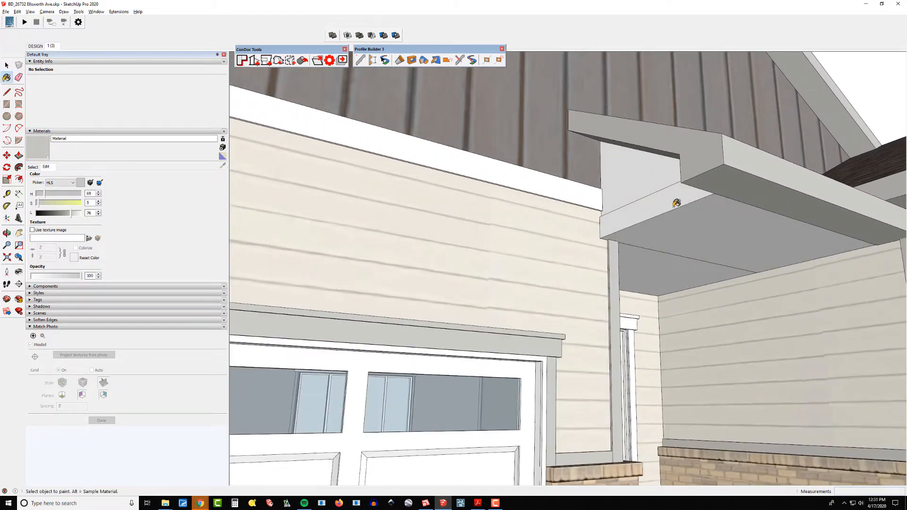
{"action": "double_click", "coordinate": [668, 199]}
{"action": "left_click", "coordinate": [683, 197]}
{"action": "scroll", "coordinate": [690, 196], "scroll_direction": "up", "scroll_amount": 3}
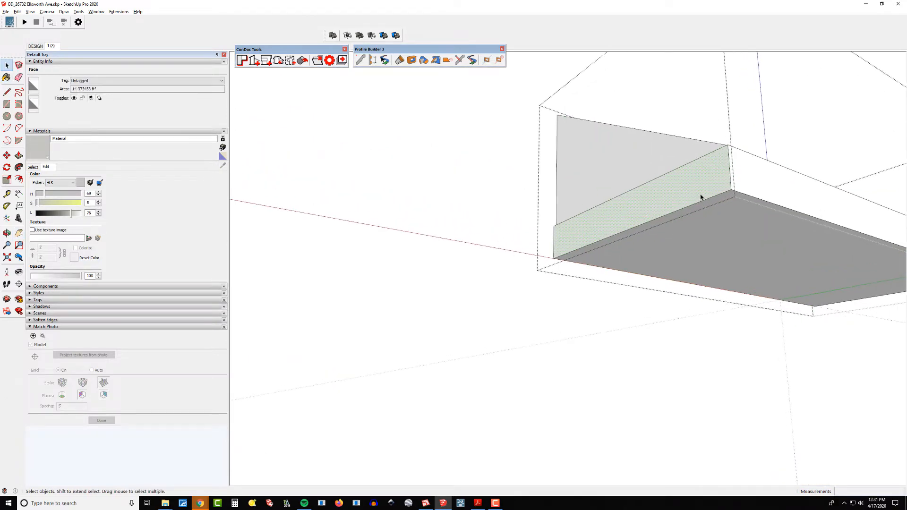
{"action": "scroll", "coordinate": [708, 199], "scroll_direction": "down", "scroll_amount": 3}
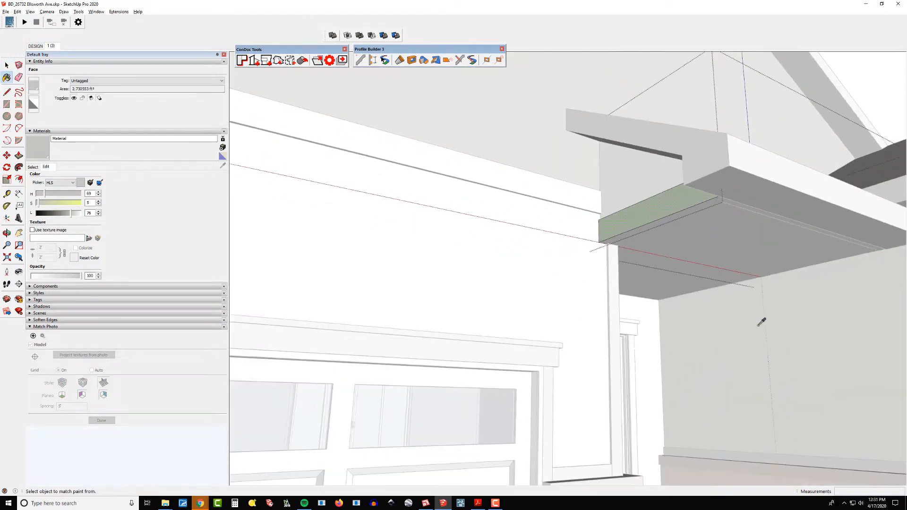
{"action": "scroll", "coordinate": [663, 187], "scroll_direction": "down", "scroll_amount": 3}
{"action": "middle_click_drag", "start_coordinate": [662, 187], "coordinate": [650, 303]}
{"action": "middle_click_drag", "start_coordinate": [650, 302], "coordinate": [648, 217], "text": "shift"}
{"action": "left_click", "coordinate": [643, 219], "text": "alt"}
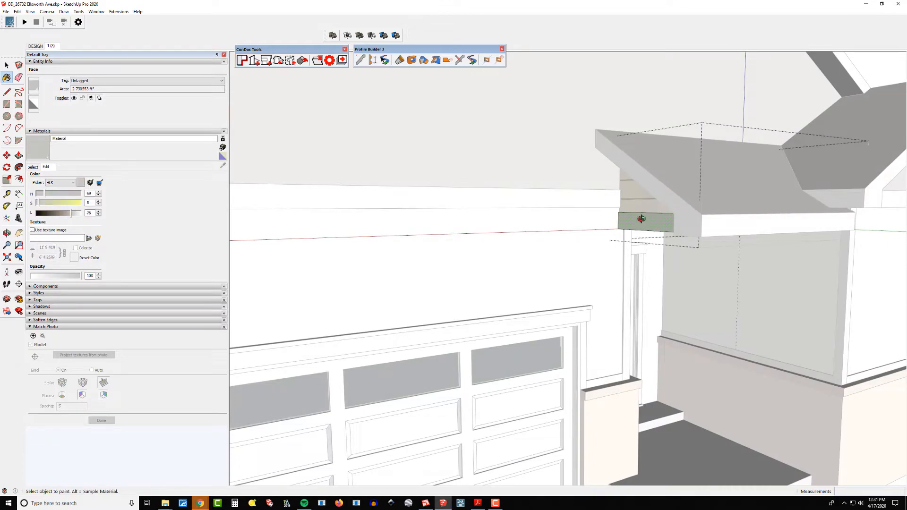
Step: Open the white frieze board above the garage door and paint all its faces with the gray trim material
{"action": "key", "text": "space"}
{"action": "left_click", "coordinate": [590, 216]}
{"action": "scroll", "coordinate": [590, 208], "scroll_direction": "down", "scroll_amount": 3}
{"action": "double_click", "coordinate": [572, 198]}
{"action": "scroll", "coordinate": [369, 199], "scroll_direction": "up", "scroll_amount": 3}
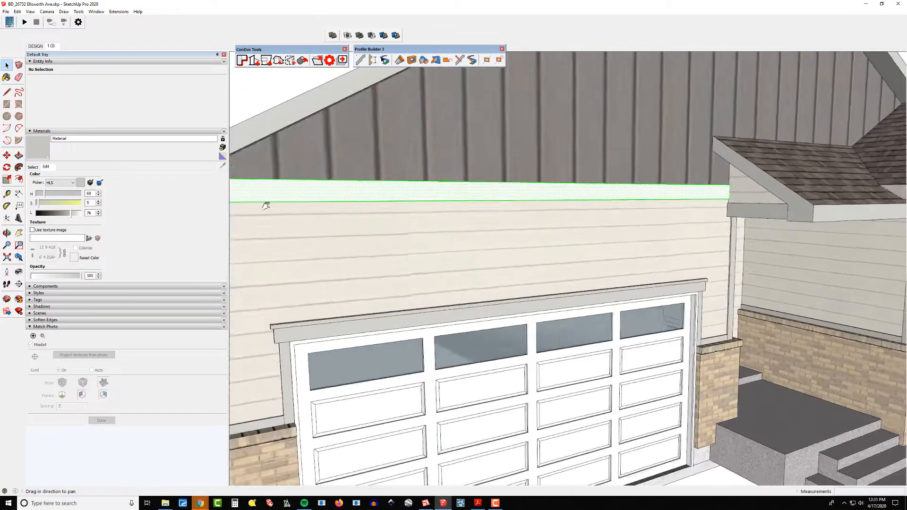
{"action": "middle_click_drag", "start_coordinate": [265, 204], "coordinate": [503, 144]}
{"action": "scroll", "coordinate": [503, 144], "scroll_direction": "up", "scroll_amount": 5}
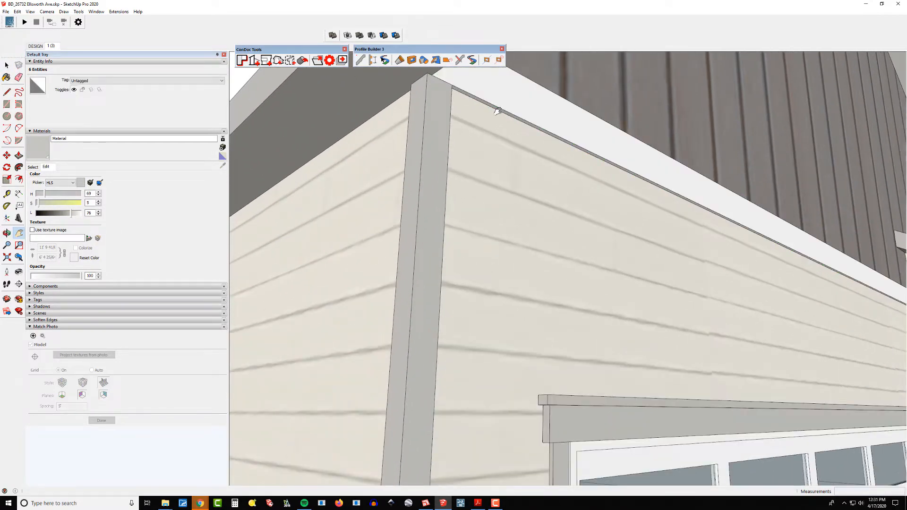
{"action": "scroll", "coordinate": [494, 104], "scroll_direction": "up", "scroll_amount": 3}
{"action": "key", "text": "b"}
{"action": "mouse_move", "coordinate": [490, 93]}
{"action": "middle_mouse_down"}
{"action": "mouse_move", "coordinate": [464, 219]}
{"action": "mouse_move", "coordinate": [640, 125]}
{"action": "mouse_move", "coordinate": [540, 137]}
{"action": "mouse_move", "coordinate": [170, 302]}
{"action": "mouse_move", "coordinate": [516, 253]}
{"action": "mouse_move", "coordinate": [494, 214]}
{"action": "mouse_move", "coordinate": [415, 197]}
{"action": "mouse_move", "coordinate": [520, 155]}
{"action": "mouse_move", "coordinate": [509, 175]}
{"action": "mouse_move", "coordinate": [547, 189]}
{"action": "mouse_move", "coordinate": [757, 203]}
{"action": "mouse_move", "coordinate": [835, 122]}
{"action": "middle_mouse_up"}
{"action": "left_click", "coordinate": [460, 206]}
Step: Open the header component above the double window on the garage side wall and paint all its faces with the gray trim material
{"action": "scroll", "coordinate": [460, 203], "scroll_direction": "down", "scroll_amount": 3}
{"action": "scroll", "coordinate": [520, 156], "scroll_direction": "down", "scroll_amount": 5}
{"action": "scroll", "coordinate": [547, 189], "scroll_direction": "down", "scroll_amount": 4}
{"action": "scroll", "coordinate": [774, 114], "scroll_direction": "down", "scroll_amount": 5}
{"action": "middle_click_drag", "start_coordinate": [678, 234], "coordinate": [750, 254], "text": "shift"}
{"action": "middle_click_drag", "start_coordinate": [528, 286], "coordinate": [851, 179]}
{"action": "middle_click_drag", "start_coordinate": [416, 166], "coordinate": [544, 211], "text": "shift"}
{"action": "middle_click_drag", "start_coordinate": [707, 208], "coordinate": [455, 226]}
{"action": "scroll", "coordinate": [596, 221], "scroll_direction": "up", "scroll_amount": 5}
{"action": "middle_click_drag", "start_coordinate": [595, 221], "coordinate": [565, 219], "text": "shift"}
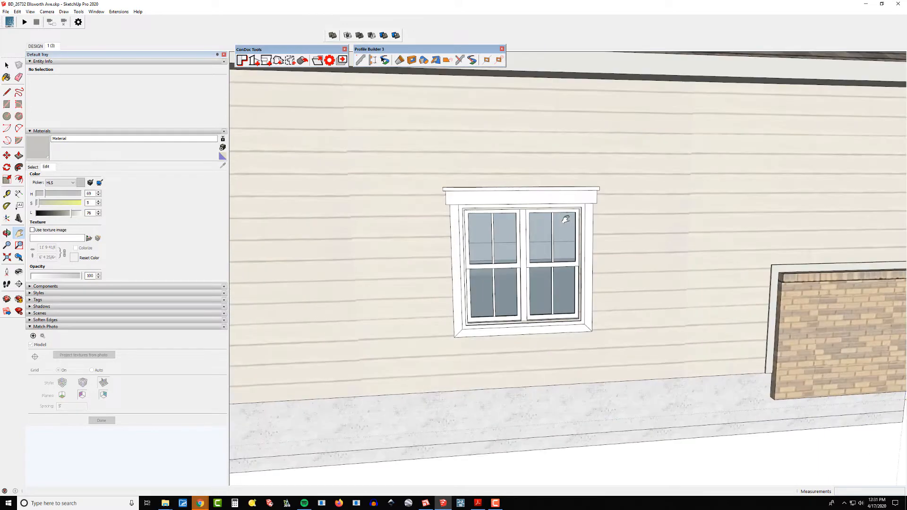
{"action": "triple_click", "coordinate": [561, 195]}
{"action": "scroll", "coordinate": [562, 198], "scroll_direction": "up", "scroll_amount": 3}
{"action": "key", "text": "b"}
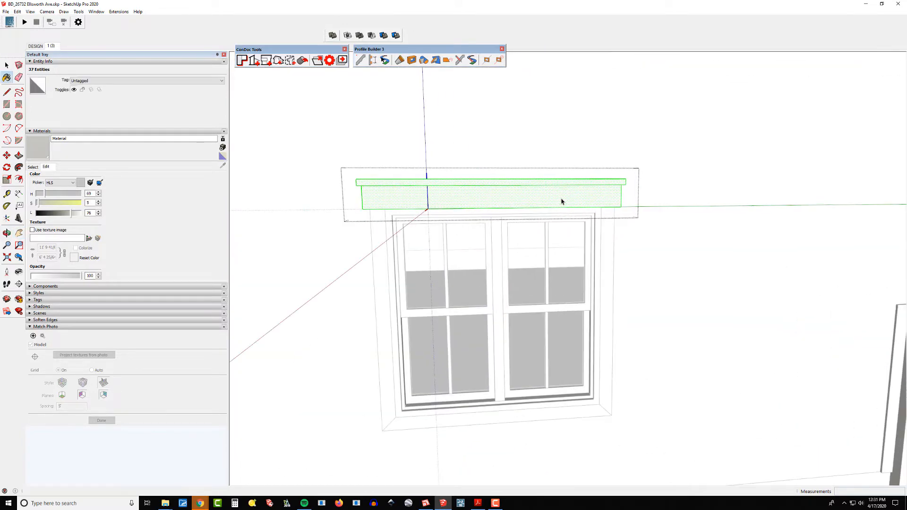
{"action": "left_click", "coordinate": [562, 199]}
Step: Open the same double window's side and bottom casing component and paint all its faces with the gray trim material
{"action": "left_click", "coordinate": [577, 243]}
{"action": "triple_click", "coordinate": [605, 221]}
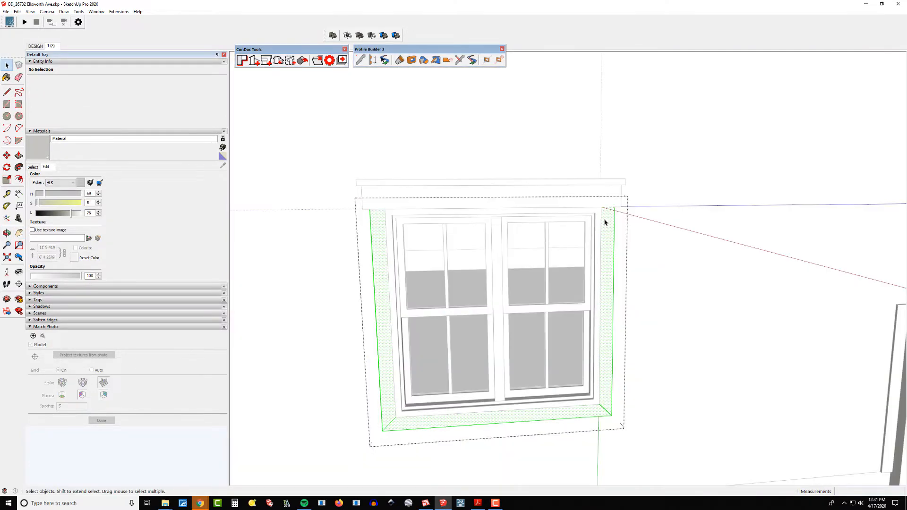
{"action": "key", "text": "b"}
{"action": "left_click", "coordinate": [608, 224]}
{"action": "mouse_move", "coordinate": [576, 227]}
{"action": "middle_mouse_down"}
{"action": "mouse_move", "coordinate": [348, 228]}
{"action": "mouse_move", "coordinate": [372, 199]}
{"action": "mouse_move", "coordinate": [549, 218]}
{"action": "middle_mouse_up"}
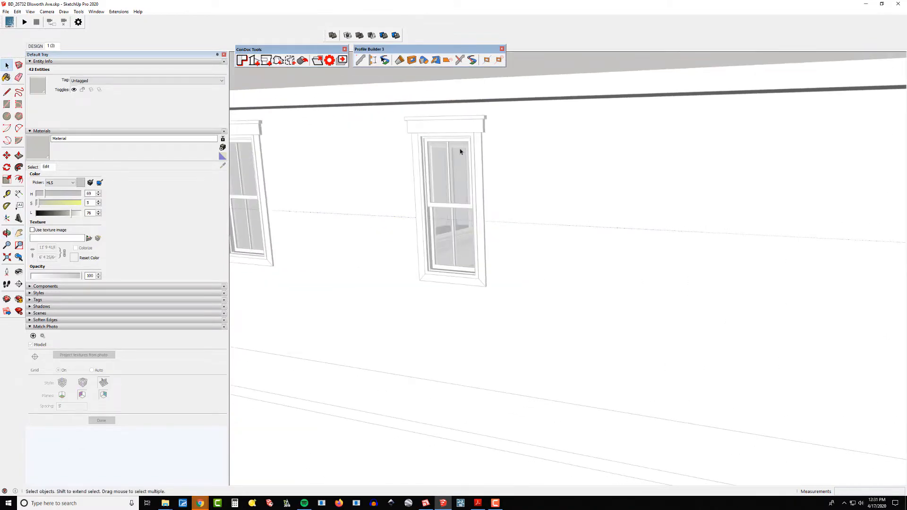
Step: Open the header component above the narrow side-wall window near the rear corner and paint all its matching faces gray at once
{"action": "scroll", "coordinate": [458, 147], "scroll_direction": "up", "scroll_amount": 2}
{"action": "double_click", "coordinate": [447, 118]}
{"action": "scroll", "coordinate": [445, 115], "scroll_direction": "up", "scroll_amount": 2}
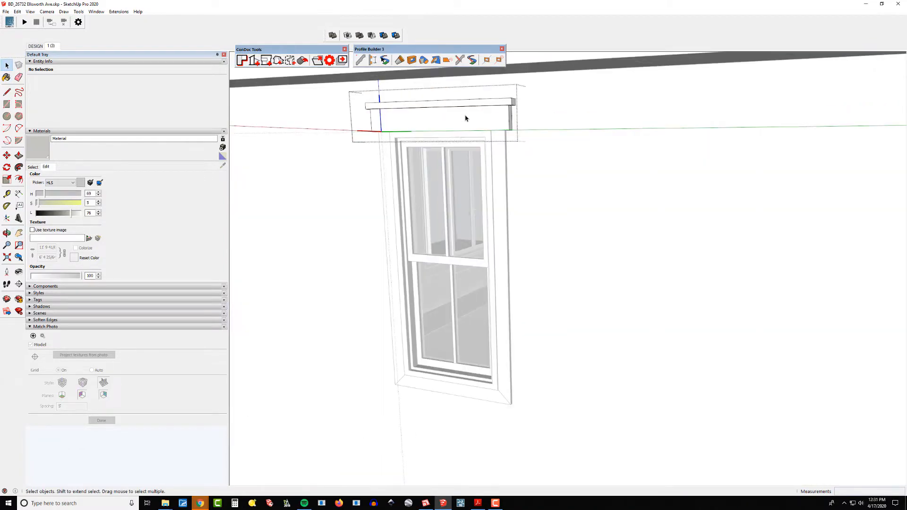
{"action": "scroll", "coordinate": [452, 106], "scroll_direction": "up", "scroll_amount": 2}
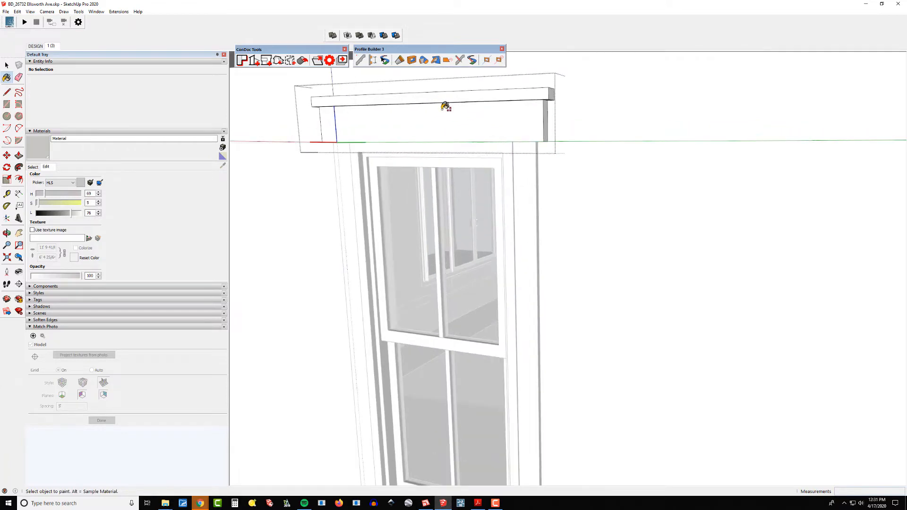
{"action": "left_click", "coordinate": [445, 113], "text": "shift"}
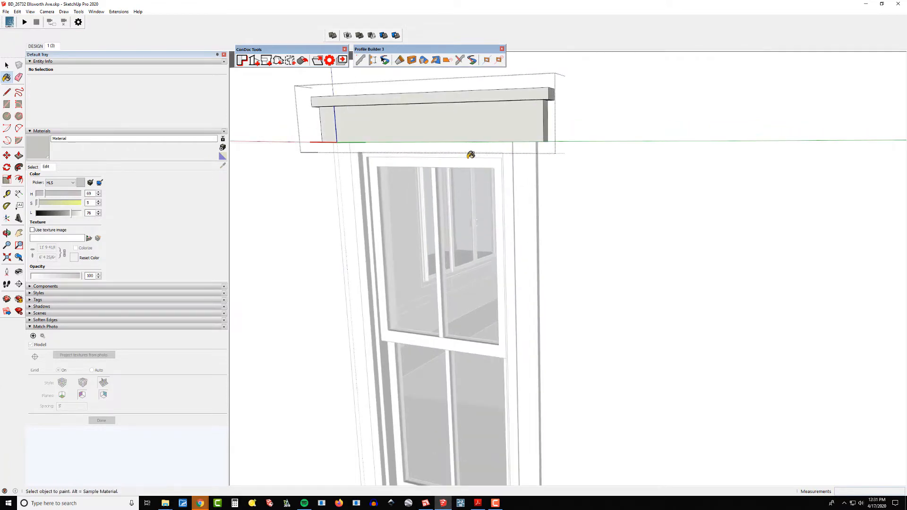
Step: Try to paint the narrow window's casing gray by replacing all matching paint, with the rest of the model hidden
{"action": "double_click", "coordinate": [534, 164]}
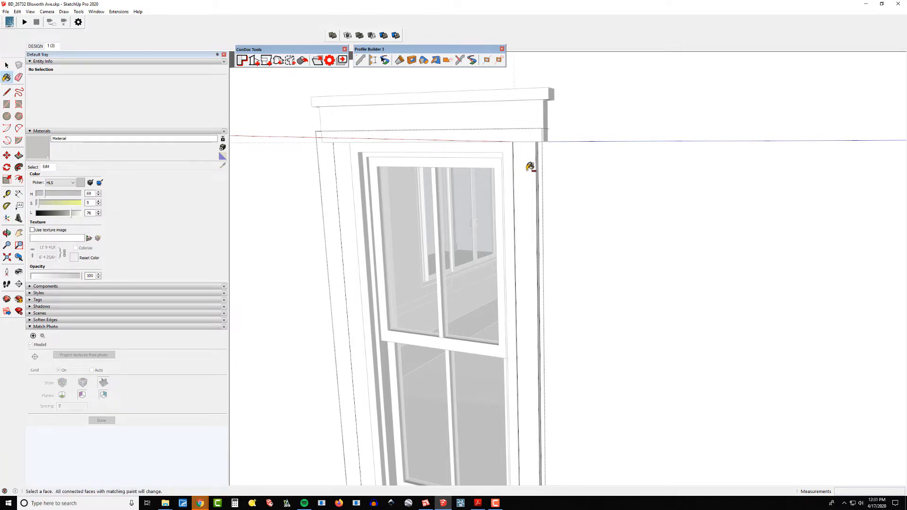
{"action": "key", "text": "ctrl+h"}
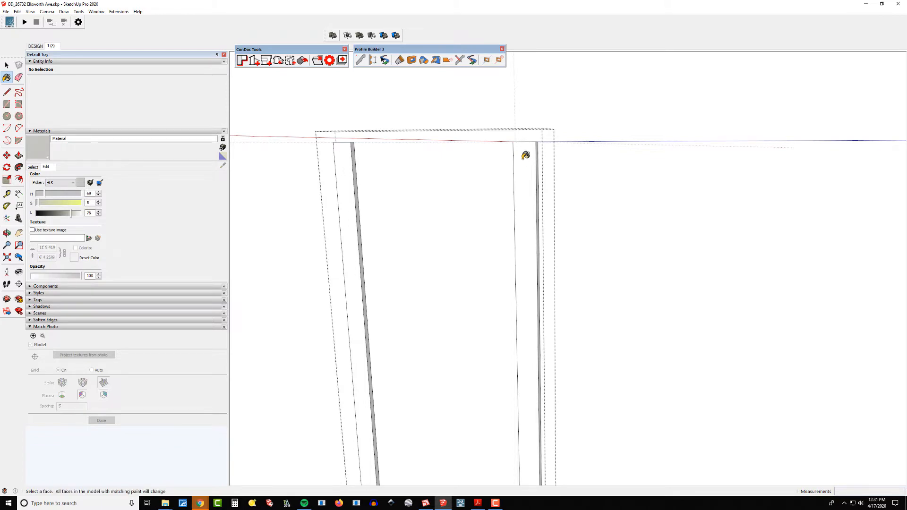
{"action": "left_click", "coordinate": [524, 158], "text": "shift"}
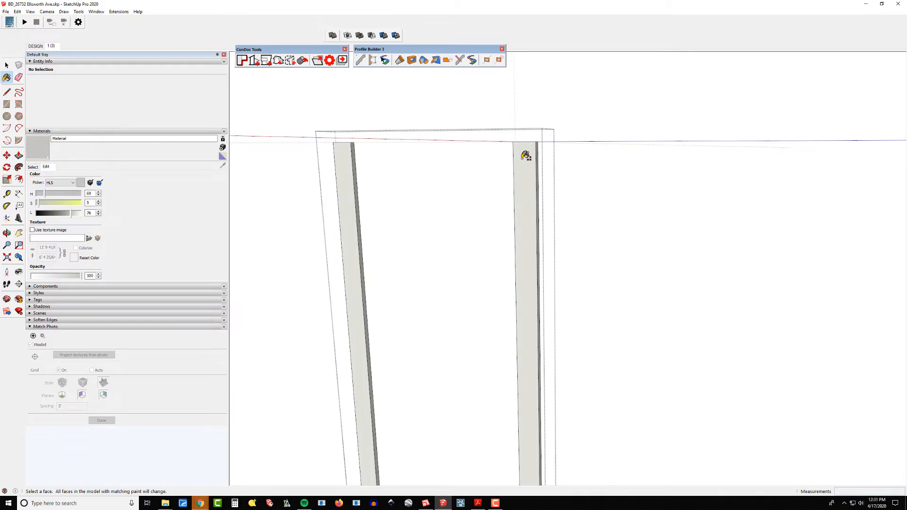
{"action": "key", "text": "space"}
{"action": "key", "text": "Escape"}
{"action": "key", "text": "Escape"}
Step: Temporarily delete the narrow window and the siding wall face around it, and undo the deletions
{"action": "scroll", "coordinate": [528, 169], "scroll_direction": "down", "scroll_amount": 6}
{"action": "mouse_move", "coordinate": [528, 172]}
{"action": "middle_mouse_down"}
{"action": "mouse_move", "coordinate": [526, 182]}
{"action": "mouse_move", "coordinate": [397, 180]}
{"action": "middle_mouse_up"}
{"action": "mouse_move", "coordinate": [397, 179]}
{"action": "middle_mouse_down", "text": "shift"}
{"action": "mouse_move", "coordinate": [463, 192]}
{"action": "mouse_move", "coordinate": [400, 167]}
{"action": "mouse_move", "coordinate": [504, 140]}
{"action": "mouse_move", "coordinate": [519, 146]}
{"action": "mouse_move", "coordinate": [492, 164]}
{"action": "mouse_move", "coordinate": [524, 178]}
{"action": "mouse_move", "coordinate": [494, 164]}
{"action": "mouse_move", "coordinate": [308, 182]}
{"action": "mouse_move", "coordinate": [338, 208]}
{"action": "mouse_move", "coordinate": [598, 249]}
{"action": "middle_mouse_up", "text": "shift"}
{"action": "scroll", "coordinate": [484, 141], "scroll_direction": "up", "scroll_amount": 6}
{"action": "scroll", "coordinate": [338, 209], "scroll_direction": "down", "scroll_amount": 4}
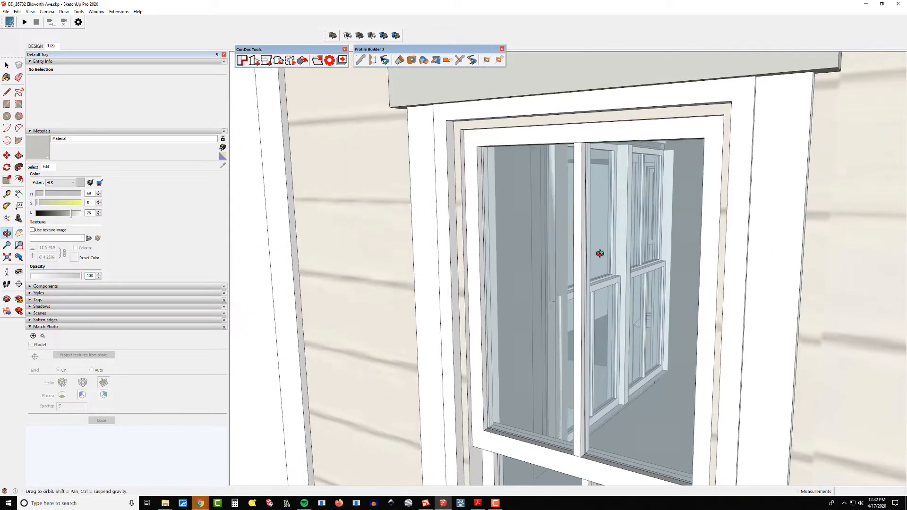
{"action": "scroll", "coordinate": [571, 290], "scroll_direction": "up", "scroll_amount": 3}
{"action": "middle_click_drag", "start_coordinate": [572, 290], "coordinate": [589, 302]}
{"action": "scroll", "coordinate": [532, 200], "scroll_direction": "down", "scroll_amount": 2}
{"action": "mouse_move", "coordinate": [531, 198]}
{"action": "middle_mouse_down"}
{"action": "mouse_move", "coordinate": [571, 199]}
{"action": "mouse_move", "coordinate": [568, 183]}
{"action": "mouse_move", "coordinate": [486, 161]}
{"action": "middle_mouse_up"}
{"action": "key", "text": "space"}
{"action": "left_click", "coordinate": [486, 160]}
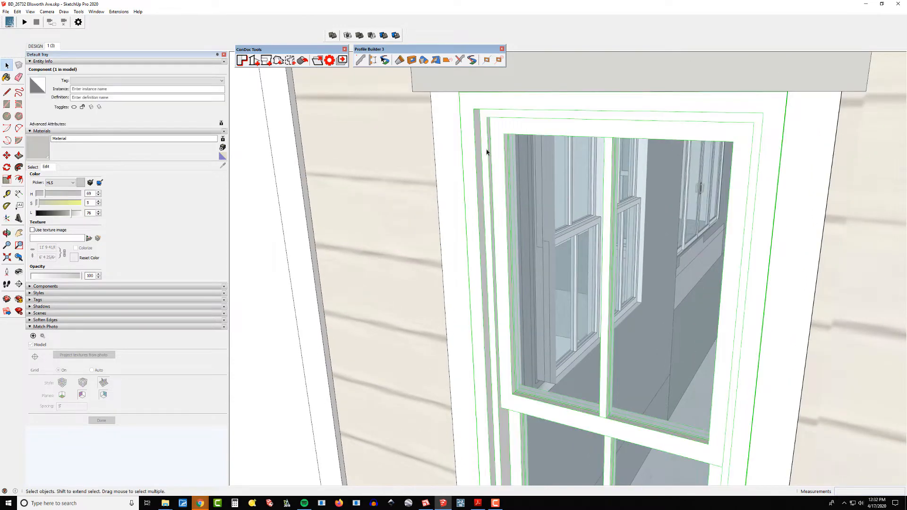
{"action": "scroll", "coordinate": [485, 163], "scroll_direction": "down", "scroll_amount": 2}
{"action": "key", "text": "Delete"}
{"action": "left_click", "coordinate": [485, 163]}
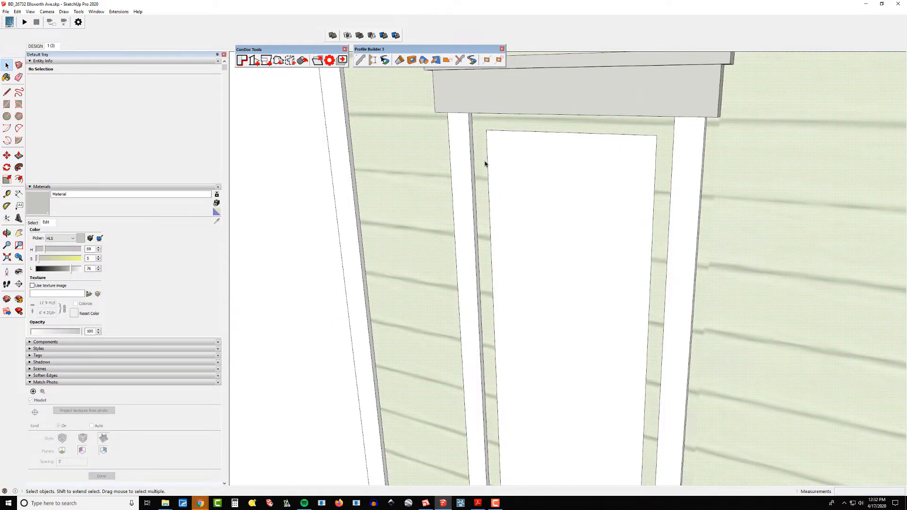
{"action": "middle_click_drag", "start_coordinate": [463, 207], "coordinate": [611, 185]}
{"action": "middle_click_drag", "start_coordinate": [490, 176], "coordinate": [470, 179]}
{"action": "key", "text": "Delete"}
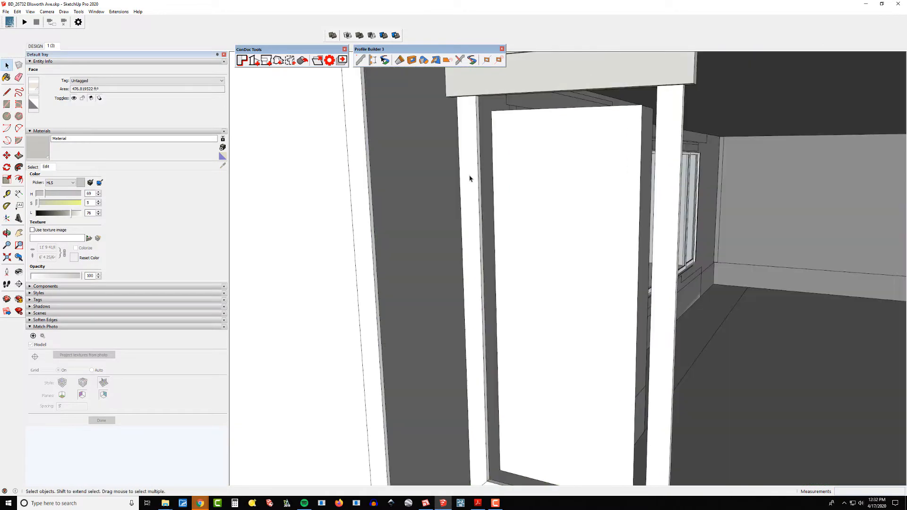
{"action": "key", "text": "ctrl+z"}
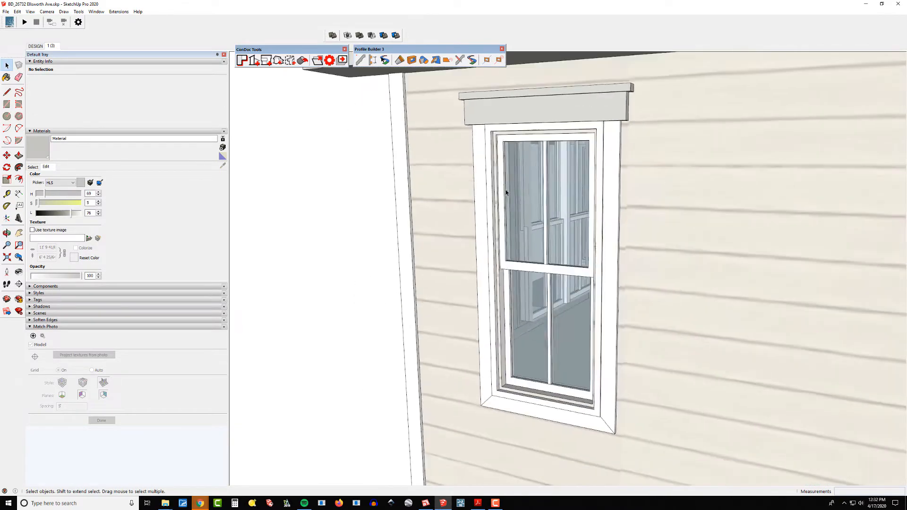
Step: Open the side and bottom casing of the narrow side window near the rear corner and paint all its faces with the gray trim material
{"action": "scroll", "coordinate": [506, 189], "scroll_direction": "up", "scroll_amount": 3}
{"action": "scroll", "coordinate": [508, 111], "scroll_direction": "down", "scroll_amount": 3}
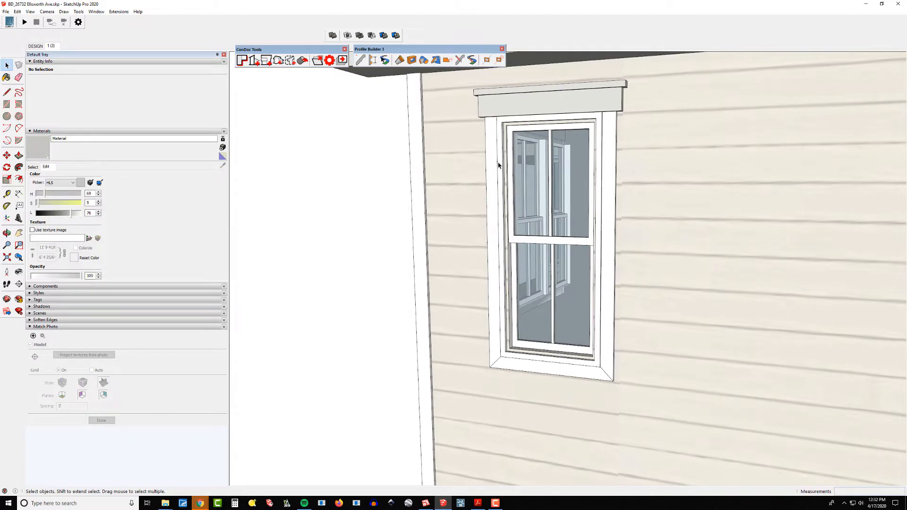
{"action": "scroll", "coordinate": [496, 173], "scroll_direction": "down", "scroll_amount": 3}
{"action": "middle_click_drag", "start_coordinate": [496, 173], "coordinate": [651, 189]}
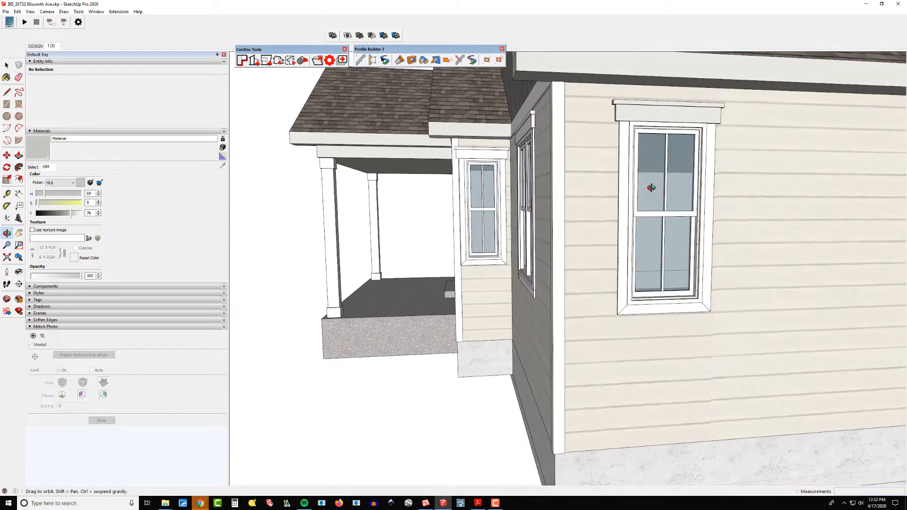
{"action": "scroll", "coordinate": [630, 163], "scroll_direction": "up", "scroll_amount": 2}
{"action": "triple_click", "coordinate": [624, 156]}
{"action": "scroll", "coordinate": [625, 154], "scroll_direction": "up", "scroll_amount": 4}
{"action": "key", "text": "b"}
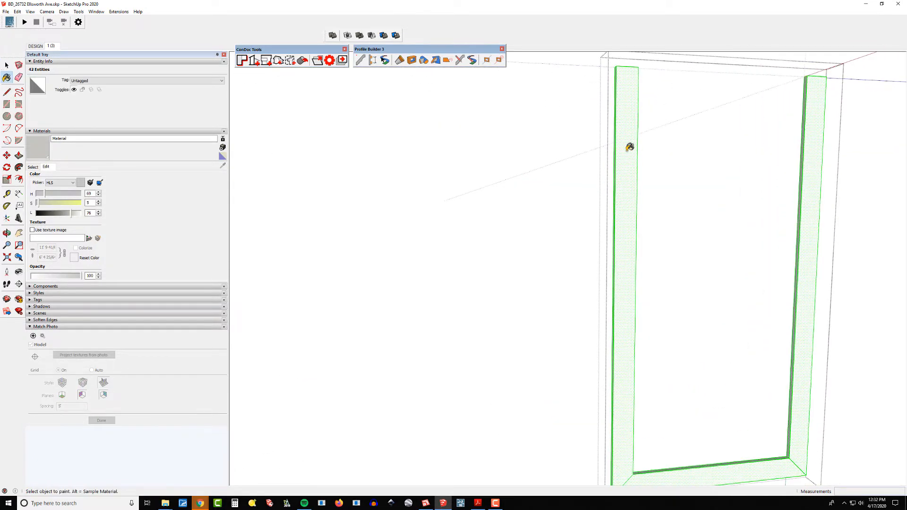
{"action": "left_click", "coordinate": [626, 152]}
{"action": "key", "text": "space"}
{"action": "scroll", "coordinate": [627, 162], "scroll_direction": "down", "scroll_amount": 3}
{"action": "key", "text": "Escape"}
Step: Compare the modeled window and corner trim with the matched site photo by examining the side-wall double window in the photo scene
{"action": "middle_click_drag", "start_coordinate": [629, 167], "coordinate": [487, 175]}
{"action": "scroll", "coordinate": [669, 183], "scroll_direction": "down", "scroll_amount": 3}
{"action": "scroll", "coordinate": [479, 171], "scroll_direction": "down", "scroll_amount": 2}
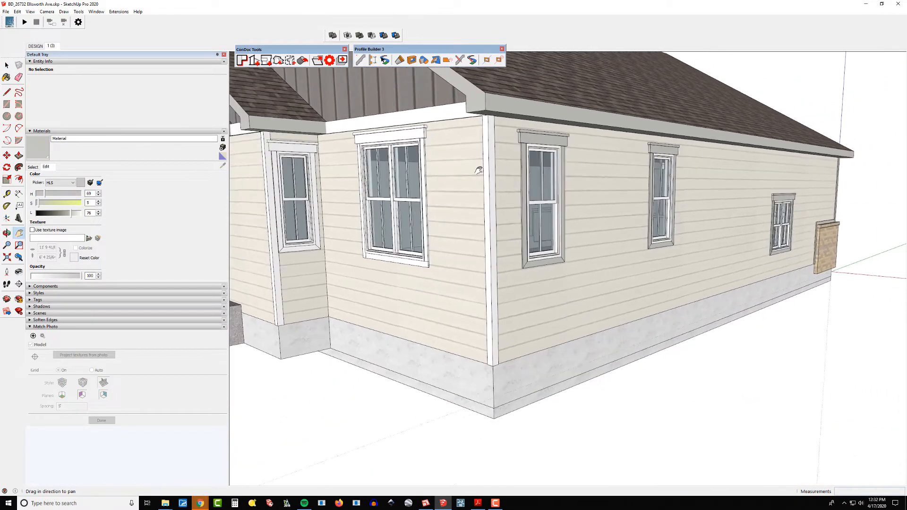
{"action": "left_click", "coordinate": [51, 46]}
{"action": "scroll", "coordinate": [454, 238], "scroll_direction": "up", "scroll_amount": 5}
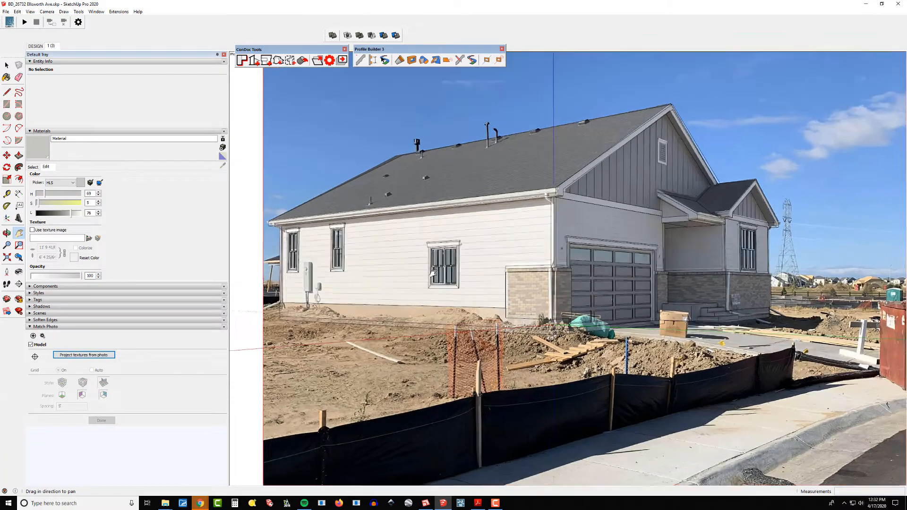
{"action": "scroll", "coordinate": [454, 236], "scroll_direction": "up", "scroll_amount": 3}
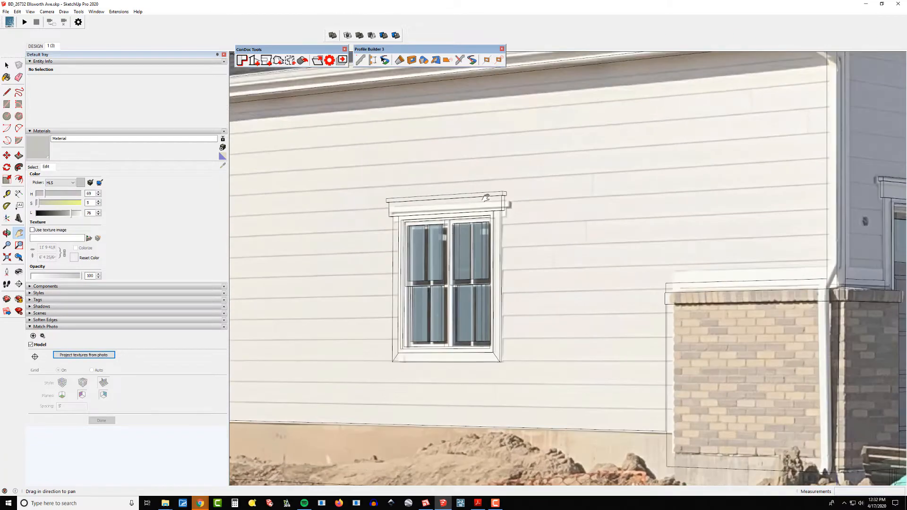
{"action": "scroll", "coordinate": [486, 198], "scroll_direction": "down", "scroll_amount": 2}
{"action": "scroll", "coordinate": [481, 209], "scroll_direction": "down", "scroll_amount": 3}
{"action": "middle_click_drag", "start_coordinate": [481, 209], "coordinate": [579, 213]}
{"action": "scroll", "coordinate": [496, 199], "scroll_direction": "up", "scroll_amount": 4}
{"action": "scroll", "coordinate": [492, 196], "scroll_direction": "down", "scroll_amount": 2}
{"action": "middle_click_drag", "start_coordinate": [492, 196], "coordinate": [428, 192]}
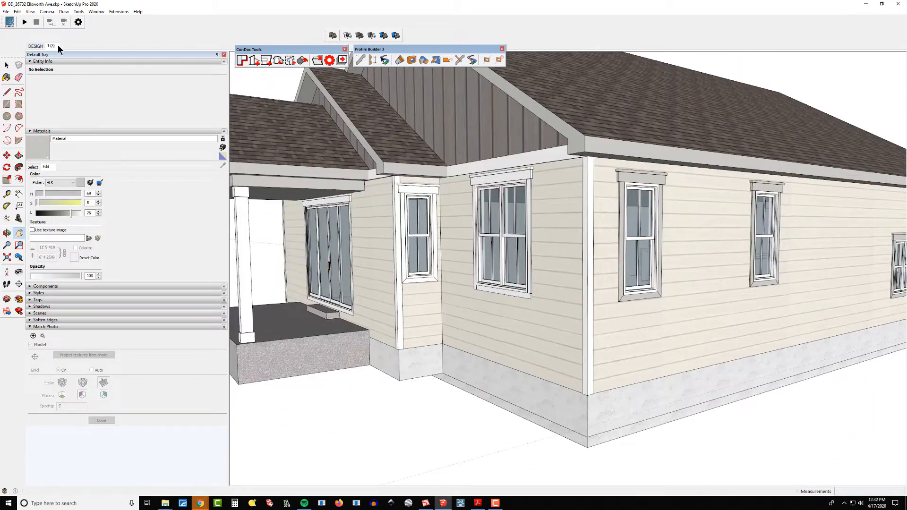
{"action": "left_click", "coordinate": [56, 45]}
{"action": "scroll", "coordinate": [404, 226], "scroll_direction": "up", "scroll_amount": 6}
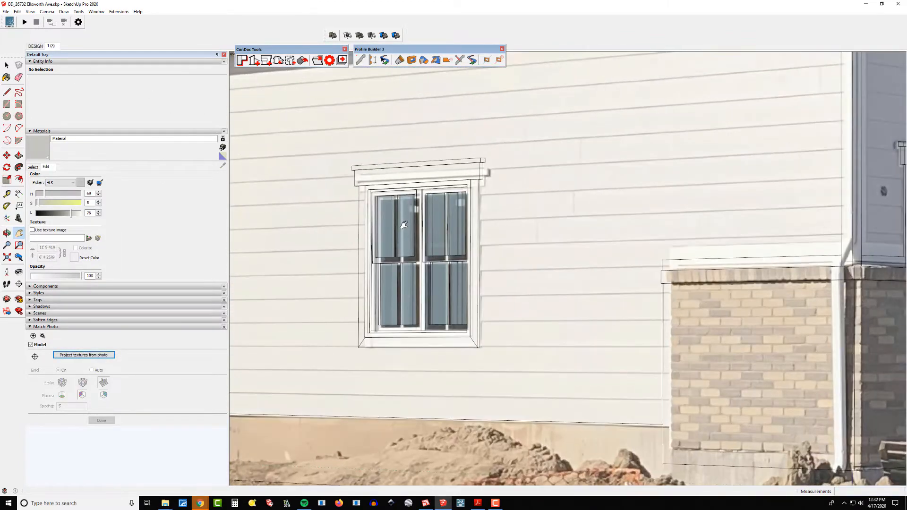
{"action": "scroll", "coordinate": [404, 225], "scroll_direction": "down", "scroll_amount": 8}
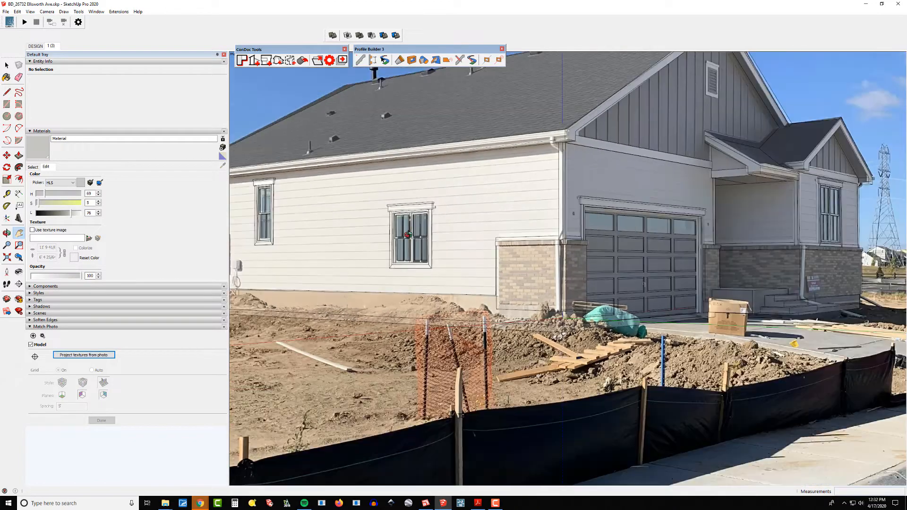
Step: Paint the frieze board above the rear double window with the gray trim material
{"action": "middle_click_drag", "start_coordinate": [408, 235], "coordinate": [781, 259]}
{"action": "scroll", "coordinate": [782, 260], "scroll_direction": "down", "scroll_amount": 5}
{"action": "middle_click_drag", "start_coordinate": [673, 260], "coordinate": [756, 246]}
{"action": "scroll", "coordinate": [624, 231], "scroll_direction": "up", "scroll_amount": 5}
{"action": "middle_click_drag", "start_coordinate": [624, 231], "coordinate": [760, 191]}
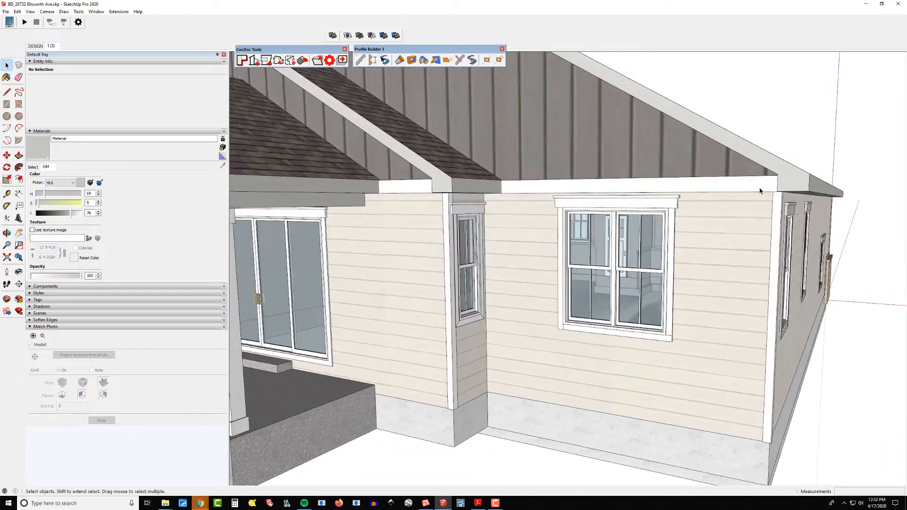
{"action": "scroll", "coordinate": [737, 201], "scroll_direction": "up", "scroll_amount": 6}
{"action": "key", "text": "b"}
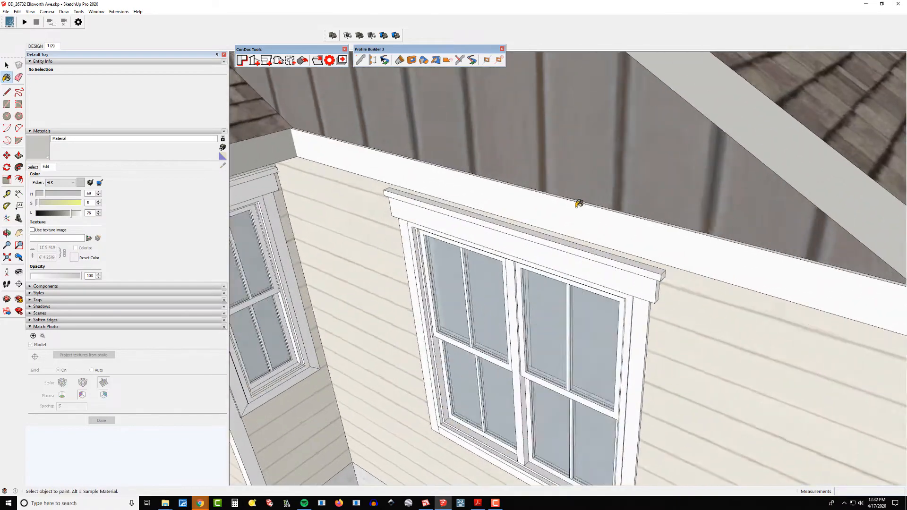
{"action": "scroll", "coordinate": [566, 192], "scroll_direction": "up", "scroll_amount": 2}
{"action": "left_click", "coordinate": [569, 189]}
{"action": "scroll", "coordinate": [569, 188], "scroll_direction": "down", "scroll_amount": 1}
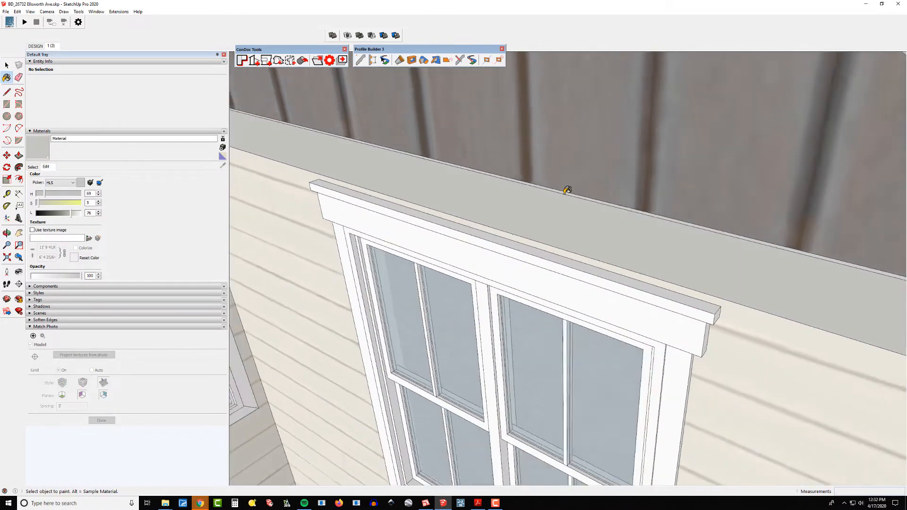
Step: Paint the faces of the rear corner board beside the double window with the gray trim material
{"action": "scroll", "coordinate": [567, 190], "scroll_direction": "up", "scroll_amount": 1}
{"action": "scroll", "coordinate": [568, 189], "scroll_direction": "down", "scroll_amount": 3}
{"action": "middle_click_drag", "start_coordinate": [568, 190], "coordinate": [614, 163]}
{"action": "scroll", "coordinate": [785, 203], "scroll_direction": "up", "scroll_amount": 3}
{"action": "mouse_move", "coordinate": [785, 203]}
{"action": "middle_mouse_down", "text": "shift"}
{"action": "mouse_move", "coordinate": [792, 235]}
{"action": "mouse_move", "coordinate": [776, 182]}
{"action": "mouse_move", "coordinate": [419, 283]}
{"action": "mouse_move", "coordinate": [373, 279]}
{"action": "middle_mouse_up", "text": "shift"}
{"action": "scroll", "coordinate": [775, 183], "scroll_direction": "up", "scroll_amount": 3}
{"action": "scroll", "coordinate": [762, 184], "scroll_direction": "down", "scroll_amount": 2}
{"action": "scroll", "coordinate": [784, 193], "scroll_direction": "up", "scroll_amount": 2}
{"action": "left_click", "coordinate": [792, 208]}
{"action": "mouse_move", "coordinate": [373, 279]}
{"action": "middle_mouse_down", "text": "shift"}
{"action": "mouse_move", "coordinate": [516, 251]}
{"action": "mouse_move", "coordinate": [340, 236]}
{"action": "middle_mouse_up", "text": "shift"}
{"action": "left_click", "coordinate": [490, 241]}
Step: Open the rear double window's header trim and paint all its faces with the gray trim material
{"action": "mouse_move", "coordinate": [340, 237]}
{"action": "middle_mouse_down", "text": "shift"}
{"action": "mouse_move", "coordinate": [491, 248]}
{"action": "mouse_move", "coordinate": [442, 208]}
{"action": "mouse_move", "coordinate": [472, 193]}
{"action": "mouse_move", "coordinate": [392, 213]}
{"action": "mouse_move", "coordinate": [476, 228]}
{"action": "mouse_move", "coordinate": [529, 217]}
{"action": "mouse_move", "coordinate": [547, 191]}
{"action": "middle_mouse_up", "text": "shift"}
{"action": "scroll", "coordinate": [476, 229], "scroll_direction": "up", "scroll_amount": 1}
{"action": "key", "text": "space"}
{"action": "double_click", "coordinate": [482, 214]}
{"action": "scroll", "coordinate": [487, 220], "scroll_direction": "up", "scroll_amount": 1}
{"action": "key", "text": "b"}
{"action": "left_click", "coordinate": [507, 214]}
{"action": "key", "text": "space"}
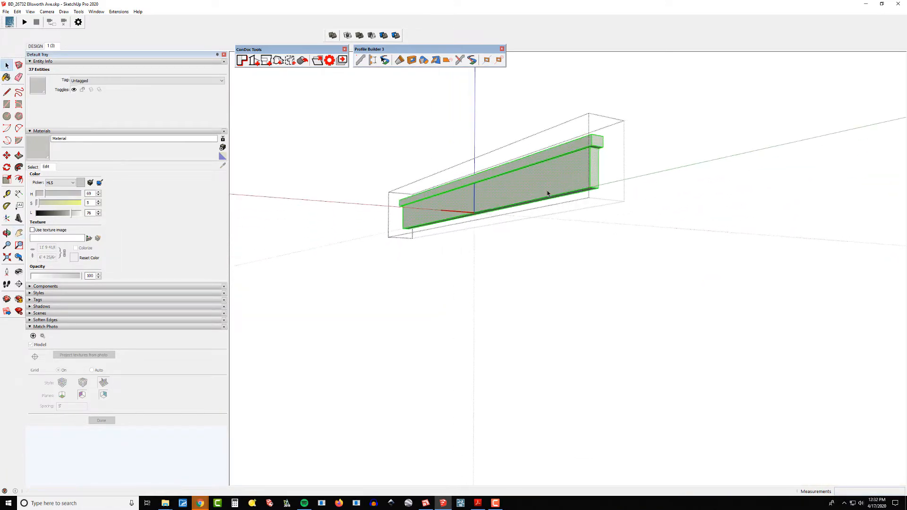
{"action": "left_click", "coordinate": [542, 235]}
Step: Open the side casing of the rear double window and paint all its faces gray
{"action": "mouse_move", "coordinate": [542, 234]}
{"action": "middle_mouse_down", "text": "shift"}
{"action": "mouse_move", "coordinate": [537, 213]}
{"action": "mouse_move", "coordinate": [565, 175]}
{"action": "middle_mouse_up", "text": "shift"}
{"action": "scroll", "coordinate": [597, 201], "scroll_direction": "up", "scroll_amount": 2}
{"action": "triple_click", "coordinate": [605, 195]}
{"action": "scroll", "coordinate": [607, 197], "scroll_direction": "up", "scroll_amount": 1}
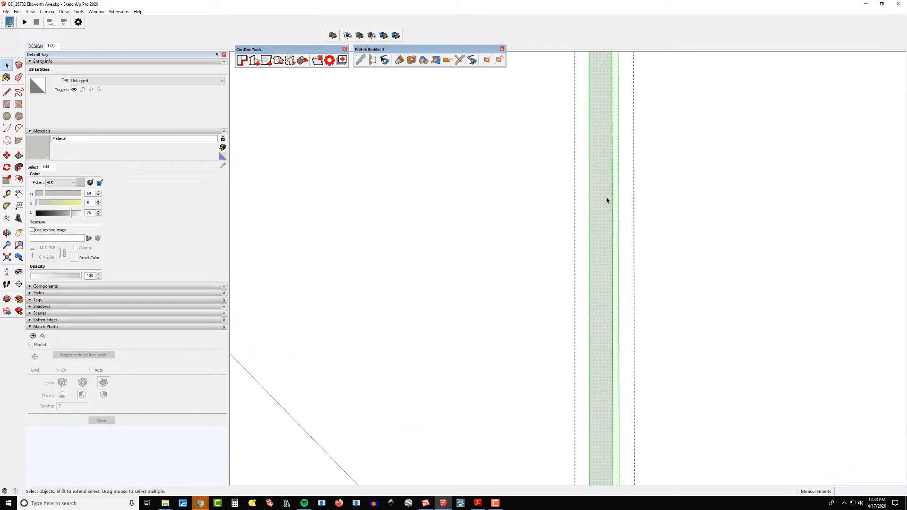
{"action": "key", "text": "b"}
{"action": "left_click", "coordinate": [607, 200]}
{"action": "middle_click_drag", "start_coordinate": [596, 216], "coordinate": [605, 188], "text": "shift"}
{"action": "key", "text": "space"}
{"action": "left_click", "coordinate": [572, 208]}
Step: Paint the rear double window's bottom casing and its remaining side casing with the gray trim material
{"action": "scroll", "coordinate": [572, 213], "scroll_direction": "down", "scroll_amount": 1}
{"action": "middle_click_drag", "start_coordinate": [569, 246], "coordinate": [575, 231], "text": "shift"}
{"action": "scroll", "coordinate": [536, 402], "scroll_direction": "up", "scroll_amount": 3}
{"action": "middle_click_drag", "start_coordinate": [536, 402], "coordinate": [563, 357], "text": "shift"}
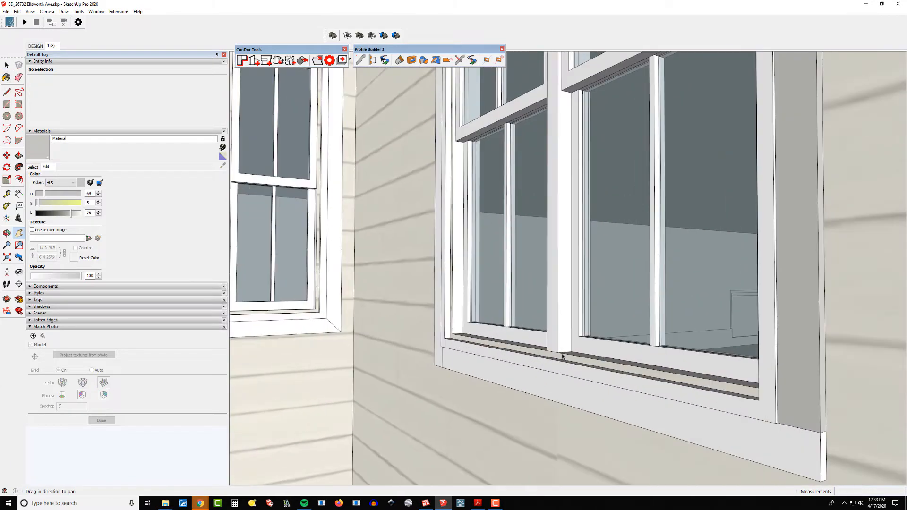
{"action": "double_click", "coordinate": [461, 369]}
{"action": "triple_click", "coordinate": [461, 361]}
{"action": "key", "text": "b"}
{"action": "mouse_move", "coordinate": [461, 362]}
{"action": "middle_mouse_down"}
{"action": "mouse_move", "coordinate": [827, 351]}
{"action": "mouse_move", "coordinate": [563, 353]}
{"action": "middle_mouse_up"}
{"action": "left_click", "coordinate": [487, 329]}
{"action": "triple_click", "coordinate": [402, 349]}
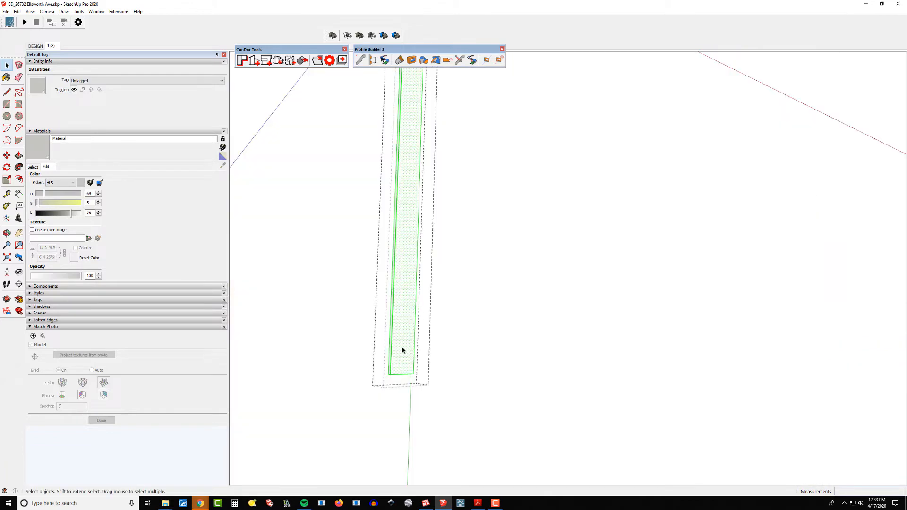
{"action": "left_click", "coordinate": [466, 338]}
Step: Open the side and bottom casing of the narrow window near the patio and paint all its faces gray
{"action": "middle_click_drag", "start_coordinate": [465, 338], "coordinate": [547, 336]}
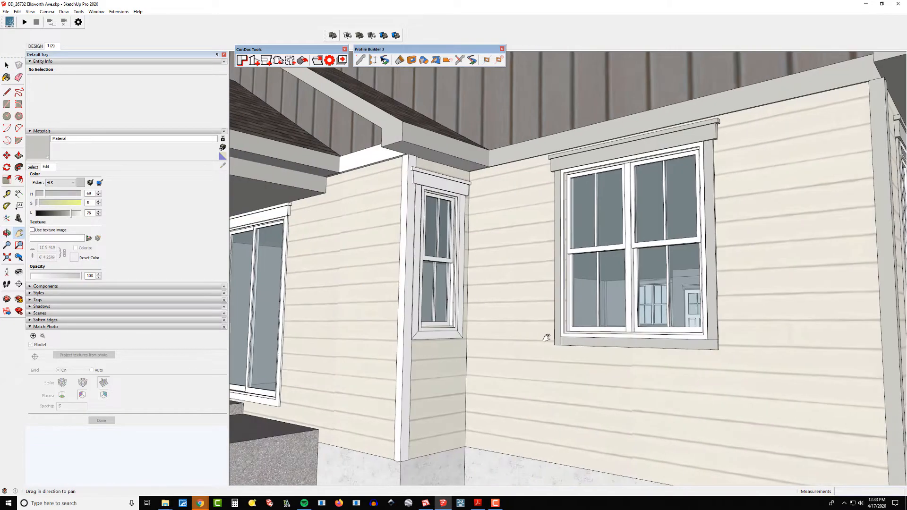
{"action": "scroll", "coordinate": [449, 338], "scroll_direction": "up", "scroll_amount": 3}
{"action": "triple_click", "coordinate": [401, 340]}
{"action": "scroll", "coordinate": [400, 341], "scroll_direction": "up", "scroll_amount": 1}
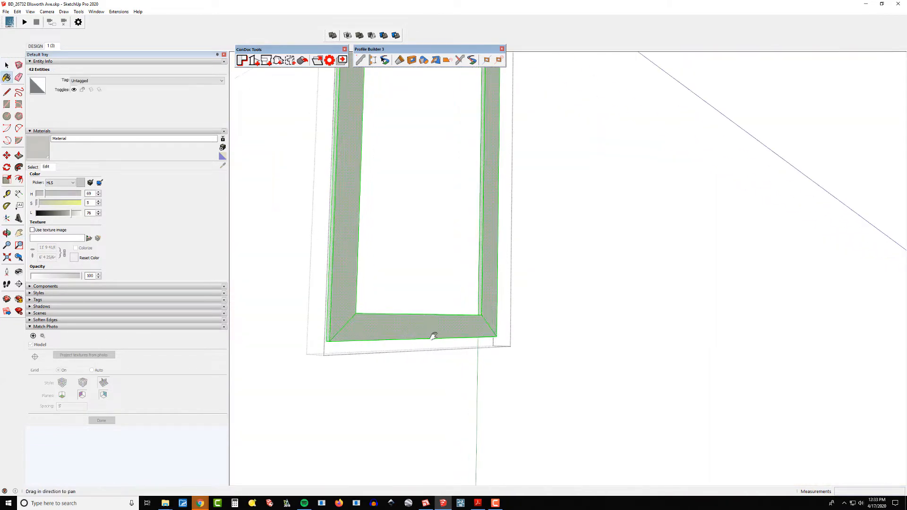
{"action": "scroll", "coordinate": [434, 336], "scroll_direction": "down", "scroll_amount": 2}
{"action": "middle_click_drag", "start_coordinate": [434, 336], "coordinate": [446, 358], "text": "shift"}
{"action": "key", "text": "space"}
{"action": "left_click", "coordinate": [449, 360]}
Step: Open the header trim of the narrow window near the patio and paint it with the gray trim material
{"action": "scroll", "coordinate": [449, 360], "scroll_direction": "down", "scroll_amount": 2}
{"action": "middle_click_drag", "start_coordinate": [448, 194], "coordinate": [469, 212], "text": "shift"}
{"action": "scroll", "coordinate": [439, 208], "scroll_direction": "up", "scroll_amount": 1}
{"action": "double_click", "coordinate": [435, 207]}
{"action": "scroll", "coordinate": [486, 215], "scroll_direction": "down", "scroll_amount": 1}
{"action": "left_click", "coordinate": [487, 216]}
{"action": "scroll", "coordinate": [486, 216], "scroll_direction": "down", "scroll_amount": 3}
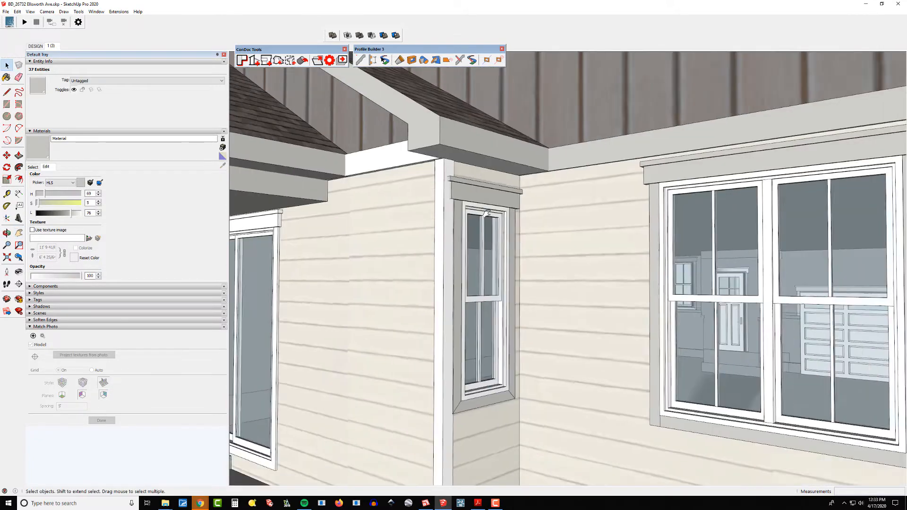
Step: Paint the corner board beside the narrow window and the adjoining frieze board above the patio wall gray
{"action": "middle_click_drag", "start_coordinate": [393, 257], "coordinate": [543, 220], "text": "shift"}
{"action": "scroll", "coordinate": [639, 209], "scroll_direction": "up", "scroll_amount": 3}
{"action": "middle_click_drag", "start_coordinate": [634, 185], "coordinate": [627, 193], "text": "shift"}
{"action": "scroll", "coordinate": [627, 193], "scroll_direction": "up", "scroll_amount": 3}
{"action": "key", "text": "b"}
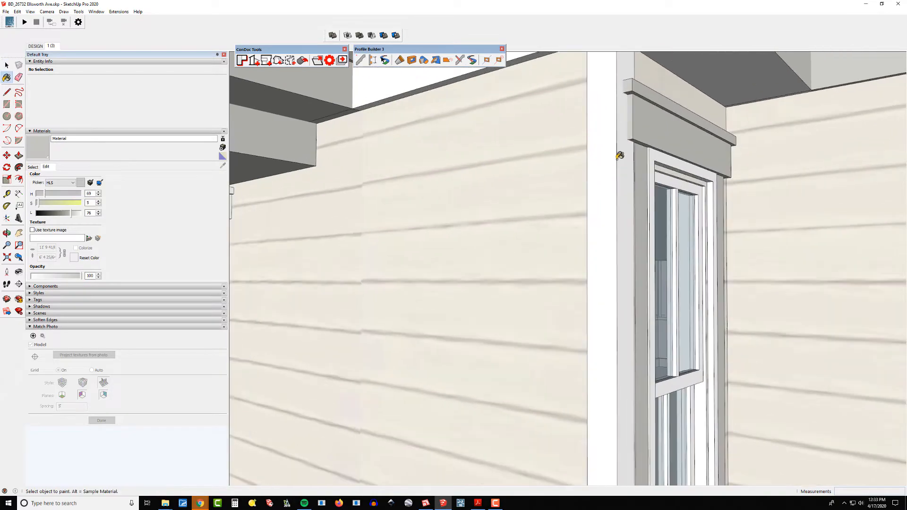
{"action": "scroll", "coordinate": [605, 160], "scroll_direction": "down", "scroll_amount": 3}
{"action": "middle_click_drag", "start_coordinate": [607, 185], "coordinate": [523, 178], "text": "shift"}
{"action": "scroll", "coordinate": [686, 218], "scroll_direction": "down", "scroll_amount": 3}
{"action": "scroll", "coordinate": [534, 178], "scroll_direction": "up", "scroll_amount": 6}
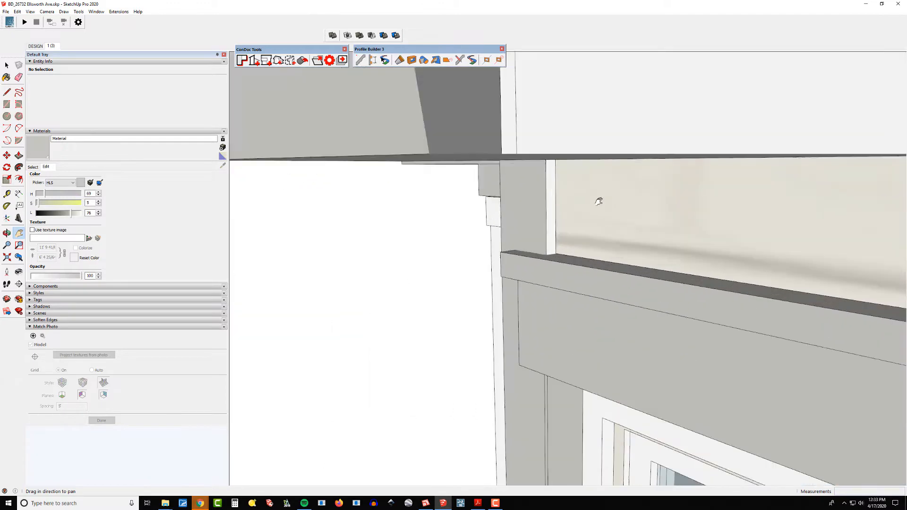
{"action": "scroll", "coordinate": [547, 193], "scroll_direction": "down", "scroll_amount": 4}
{"action": "middle_click_drag", "start_coordinate": [546, 192], "coordinate": [594, 175], "text": "shift"}
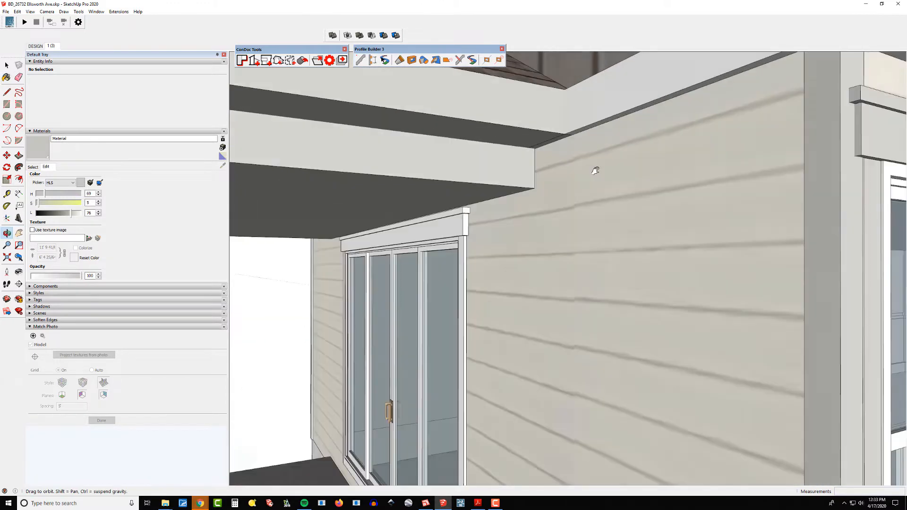
Step: Open the sliding patio door's header trim and paint all its faces with the gray trim material
{"action": "scroll", "coordinate": [418, 259], "scroll_direction": "up", "scroll_amount": 3}
{"action": "scroll", "coordinate": [417, 258], "scroll_direction": "up", "scroll_amount": 2}
{"action": "middle_click_drag", "start_coordinate": [417, 258], "coordinate": [524, 178], "text": "shift"}
{"action": "double_click", "coordinate": [497, 174]}
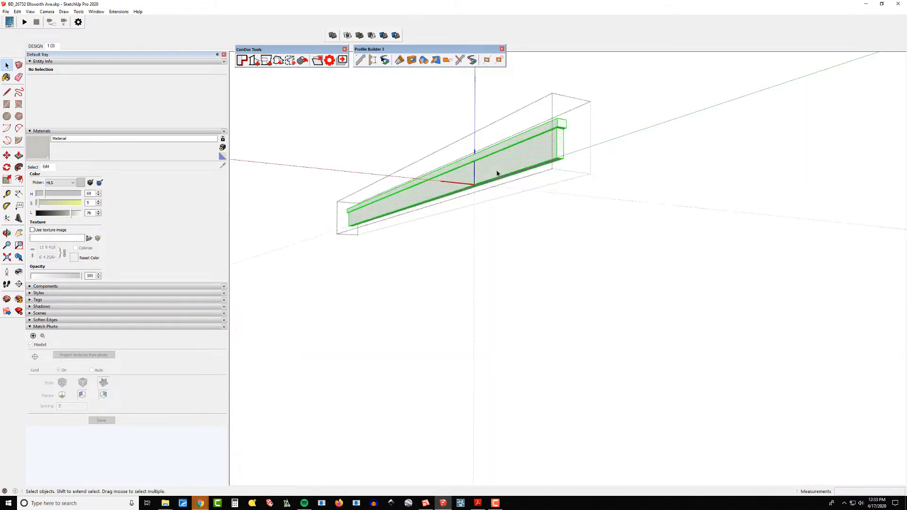
{"action": "left_click", "coordinate": [583, 176]}
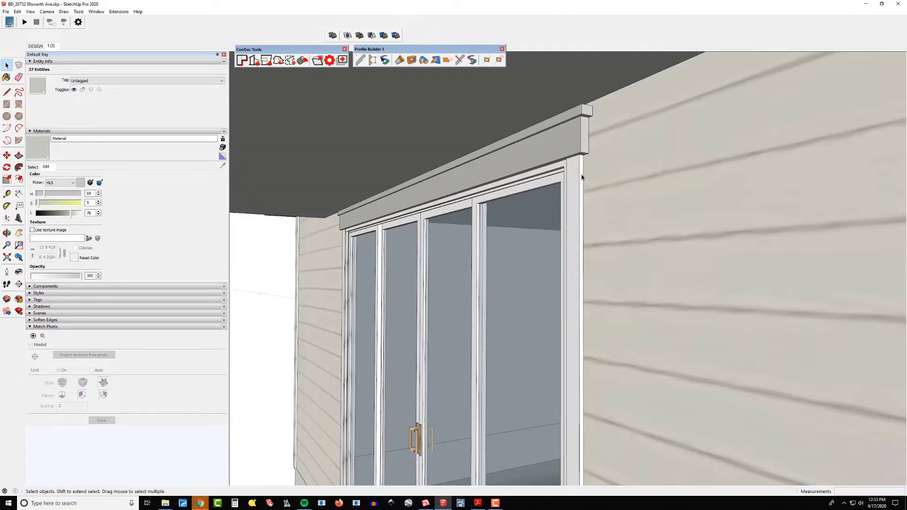
Step: Paint the side and bottom casing of the sliding patio door with the gray trim material
{"action": "scroll", "coordinate": [582, 178], "scroll_direction": "up", "scroll_amount": 2}
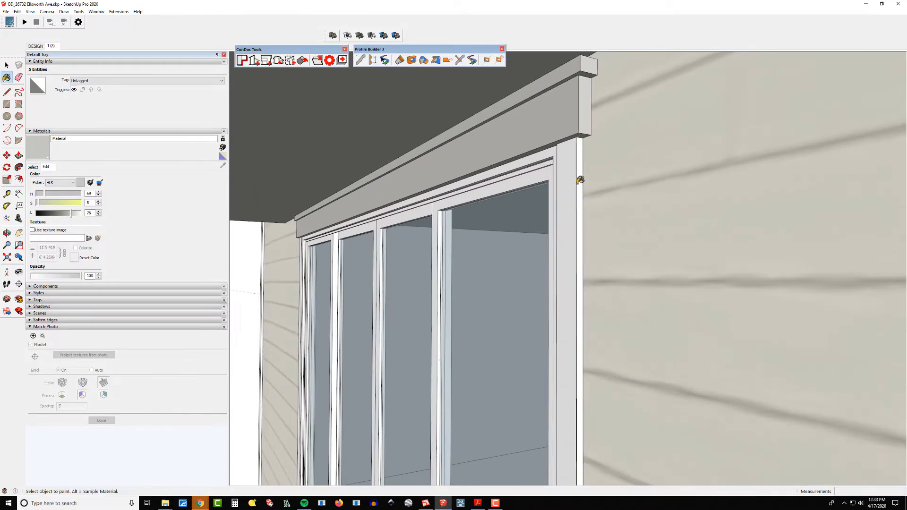
{"action": "scroll", "coordinate": [583, 154], "scroll_direction": "down", "scroll_amount": 3}
{"action": "scroll", "coordinate": [565, 213], "scroll_direction": "up", "scroll_amount": 4}
{"action": "middle_click_drag", "start_coordinate": [773, 237], "coordinate": [636, 210], "text": "shift"}
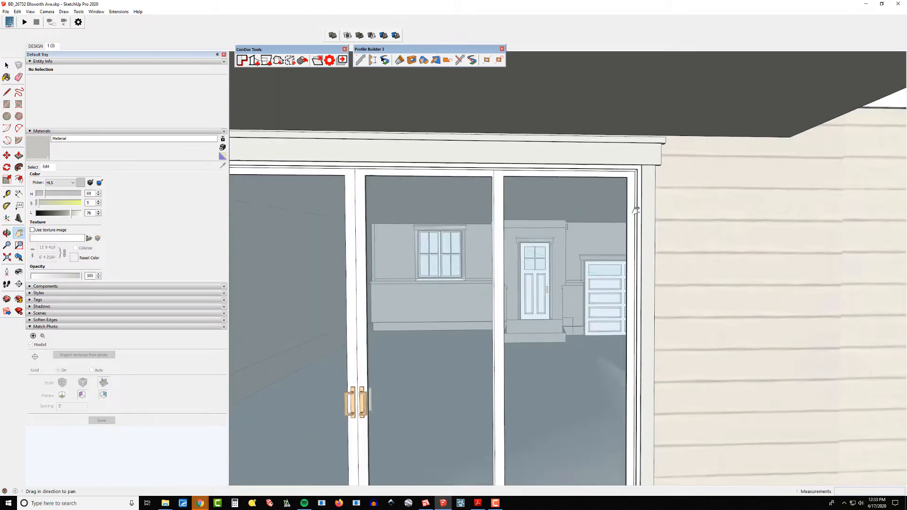
{"action": "scroll", "coordinate": [636, 211], "scroll_direction": "down", "scroll_amount": 3}
{"action": "scroll", "coordinate": [529, 151], "scroll_direction": "up", "scroll_amount": 5}
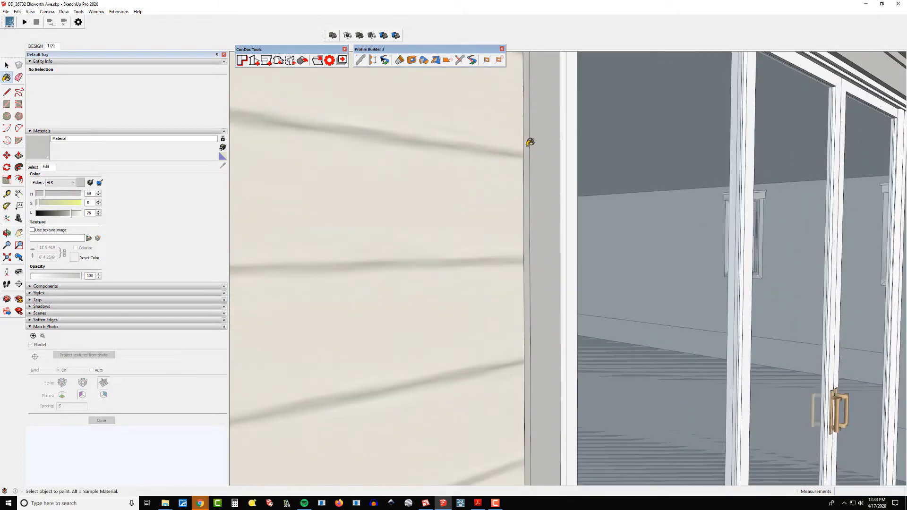
{"action": "scroll", "coordinate": [530, 142], "scroll_direction": "down", "scroll_amount": 3}
{"action": "scroll", "coordinate": [629, 330], "scroll_direction": "up", "scroll_amount": 3}
{"action": "mouse_move", "coordinate": [634, 302]}
{"action": "middle_mouse_down", "text": "shift"}
{"action": "mouse_move", "coordinate": [539, 313]}
{"action": "mouse_move", "coordinate": [558, 302]}
{"action": "mouse_move", "coordinate": [469, 278]}
{"action": "mouse_move", "coordinate": [523, 254]}
{"action": "mouse_move", "coordinate": [459, 315]}
{"action": "middle_mouse_up", "text": "shift"}
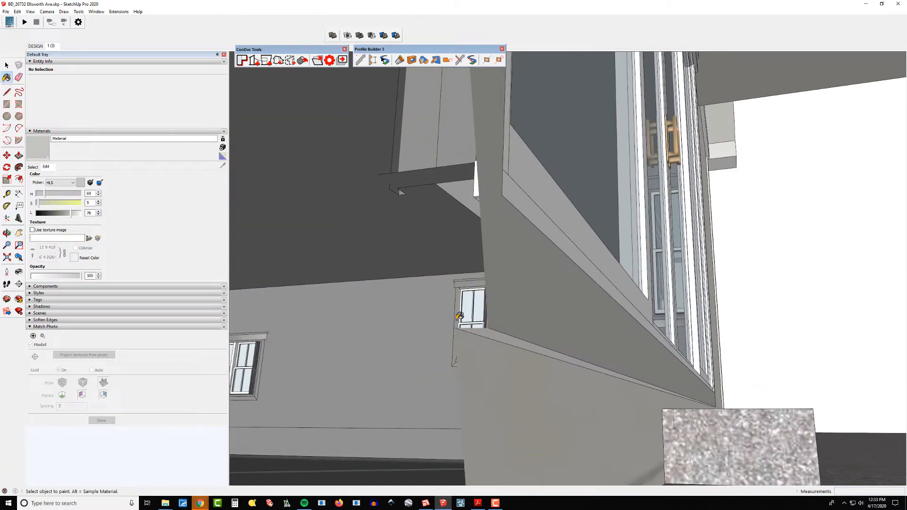
Step: Paint the corner boards at the far rear corner of the house beyond the patio gray
{"action": "mouse_move", "coordinate": [512, 334]}
{"action": "middle_mouse_down"}
{"action": "mouse_move", "coordinate": [450, 415]}
{"action": "mouse_move", "coordinate": [634, 290]}
{"action": "mouse_move", "coordinate": [525, 272]}
{"action": "mouse_move", "coordinate": [628, 278]}
{"action": "middle_mouse_up"}
{"action": "scroll", "coordinate": [634, 290], "scroll_direction": "down", "scroll_amount": 3}
{"action": "scroll", "coordinate": [512, 265], "scroll_direction": "up", "scroll_amount": 2}
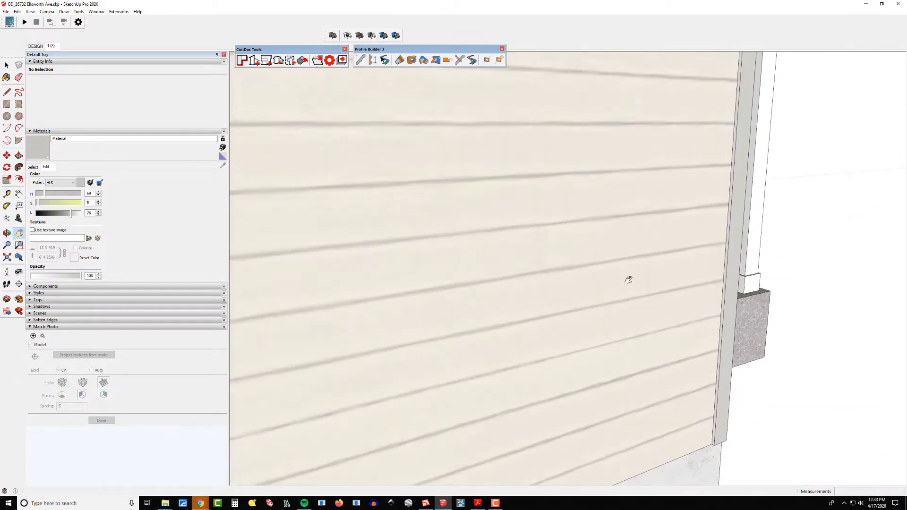
{"action": "scroll", "coordinate": [761, 263], "scroll_direction": "up", "scroll_amount": 3}
{"action": "scroll", "coordinate": [750, 267], "scroll_direction": "down", "scroll_amount": 5}
{"action": "scroll", "coordinate": [295, 252], "scroll_direction": "up", "scroll_amount": 6}
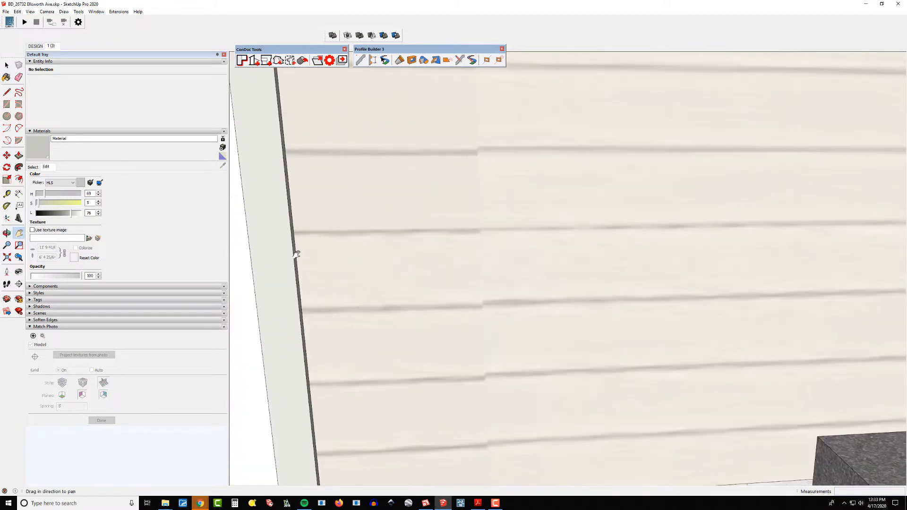
{"action": "scroll", "coordinate": [299, 244], "scroll_direction": "down", "scroll_amount": 5}
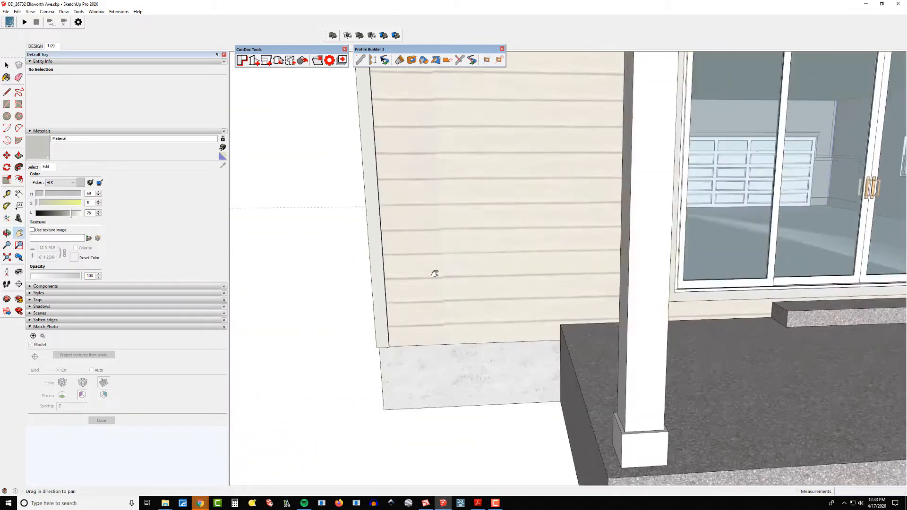
{"action": "middle_click_drag", "start_coordinate": [433, 270], "coordinate": [449, 286], "text": "shift"}
Step: Paint the faces of the frieze board between the main gable and the patio roof gray
{"action": "middle_click_drag", "start_coordinate": [427, 190], "coordinate": [456, 104]}
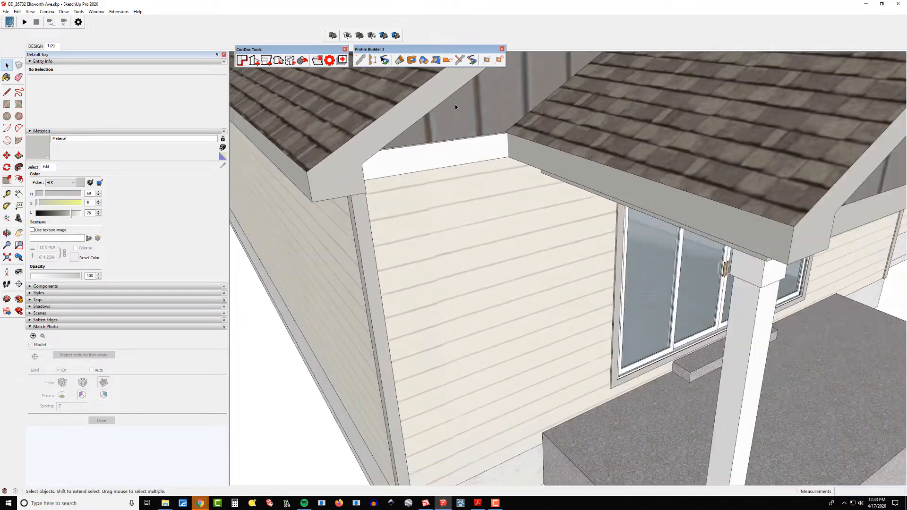
{"action": "scroll", "coordinate": [466, 144], "scroll_direction": "up", "scroll_amount": 6}
{"action": "scroll", "coordinate": [581, 243], "scroll_direction": "down", "scroll_amount": 5}
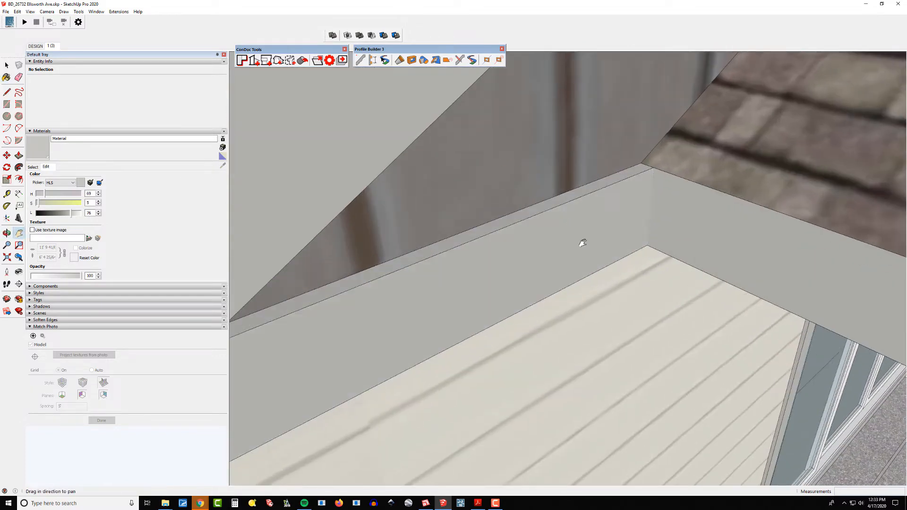
{"action": "scroll", "coordinate": [571, 243], "scroll_direction": "up", "scroll_amount": 5}
{"action": "mouse_move", "coordinate": [554, 261]}
{"action": "middle_mouse_down"}
{"action": "mouse_move", "coordinate": [624, 297]}
{"action": "mouse_move", "coordinate": [618, 270]}
{"action": "mouse_move", "coordinate": [557, 257]}
{"action": "middle_mouse_up"}
{"action": "key", "text": "e"}
{"action": "scroll", "coordinate": [557, 257], "scroll_direction": "down", "scroll_amount": 6}
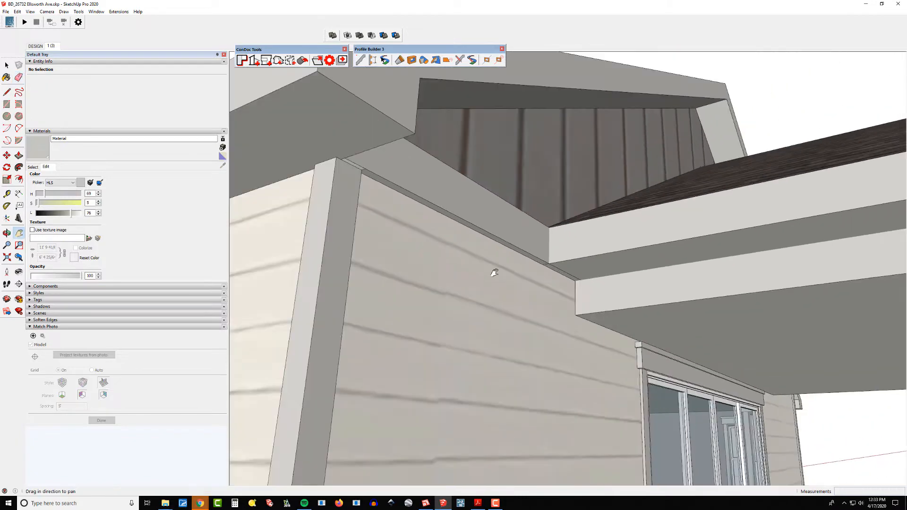
Step: Open the patio column component and paint all its faces with the gray trim material
{"action": "middle_click_drag", "start_coordinate": [494, 271], "coordinate": [509, 210]}
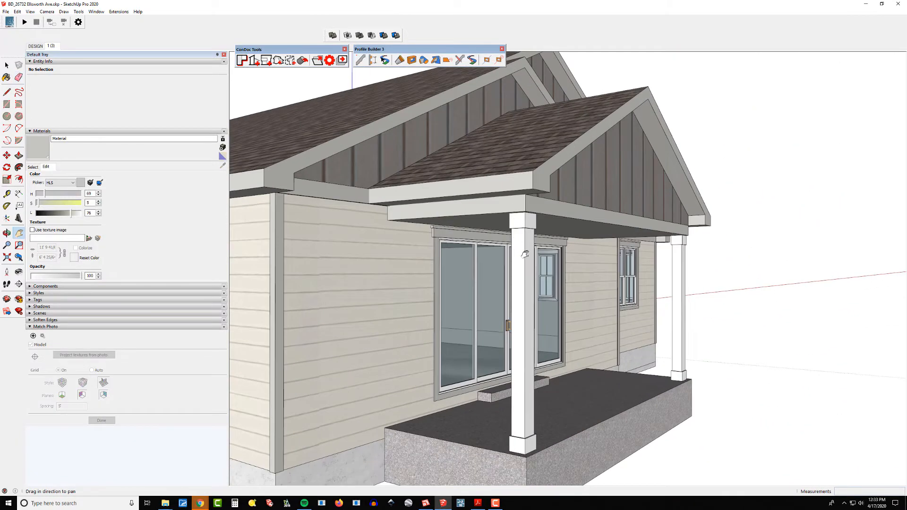
{"action": "double_click", "coordinate": [528, 231]}
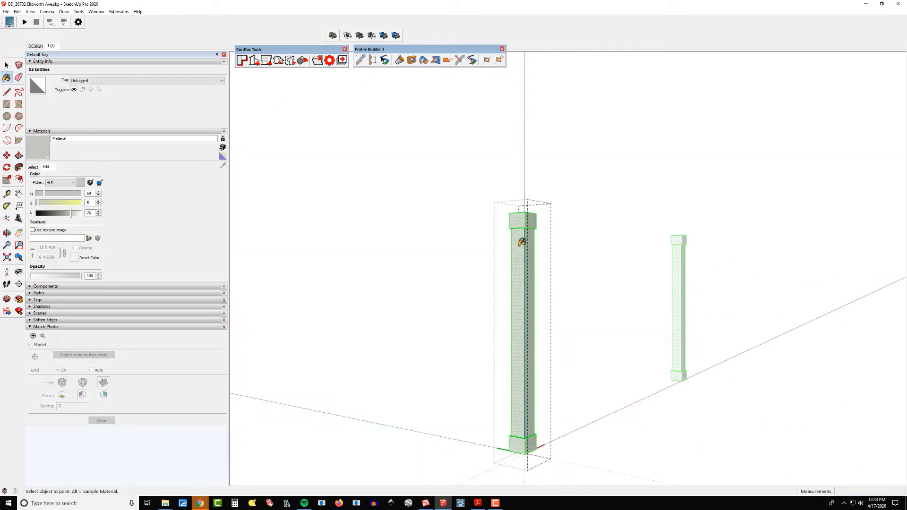
{"action": "key", "text": "Escape"}
Step: Try a lighter trim material with lightness 88 and check it on the rear and front of the house
{"action": "scroll", "coordinate": [522, 241], "scroll_direction": "down", "scroll_amount": 5}
{"action": "middle_click_drag", "start_coordinate": [523, 242], "coordinate": [379, 256]}
{"action": "middle_click_drag", "start_coordinate": [378, 256], "coordinate": [461, 248], "text": "shift"}
{"action": "scroll", "coordinate": [340, 251], "scroll_direction": "up", "scroll_amount": 4}
{"action": "middle_click_drag", "start_coordinate": [340, 251], "coordinate": [482, 251], "text": "shift"}
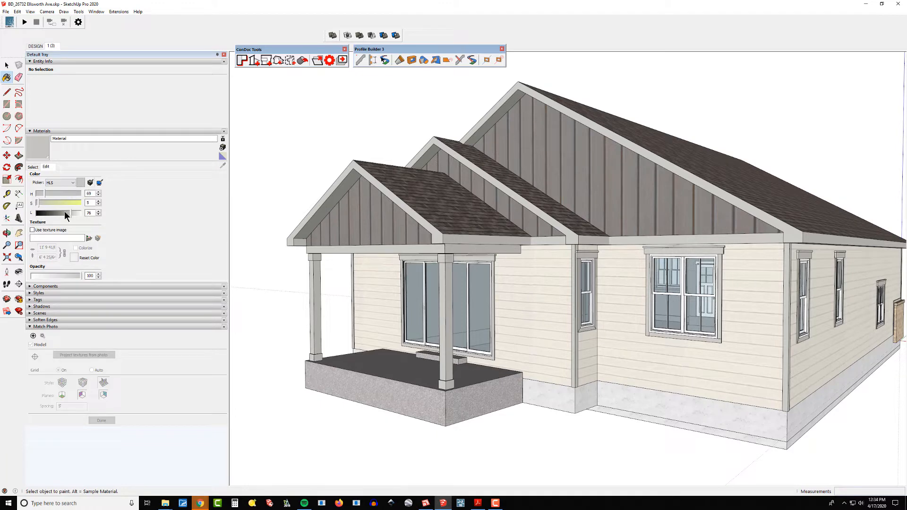
{"action": "left_click_drag", "start_coordinate": [65, 211], "coordinate": [74, 214]}
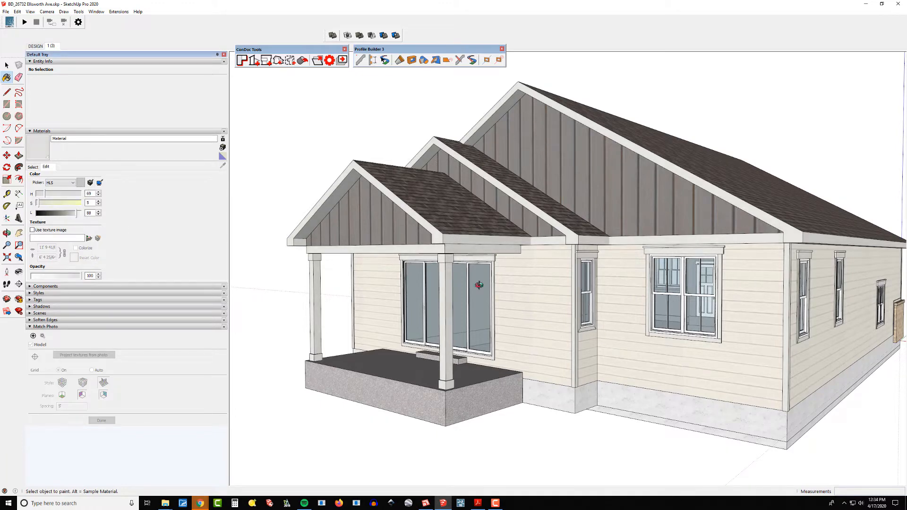
{"action": "scroll", "coordinate": [479, 286], "scroll_direction": "down", "scroll_amount": 3}
{"action": "middle_click_drag", "start_coordinate": [479, 286], "coordinate": [524, 309], "text": "shift"}
{"action": "scroll", "coordinate": [524, 308], "scroll_direction": "up", "scroll_amount": 8}
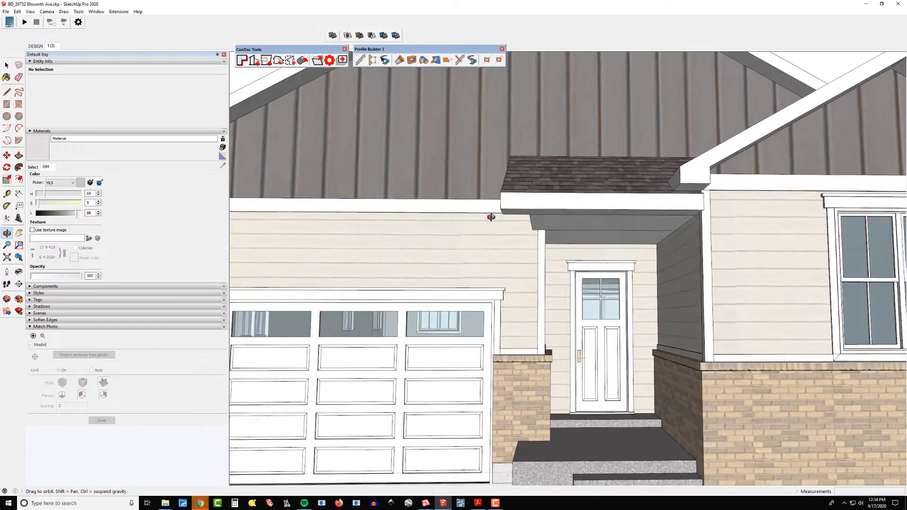
{"action": "middle_click_drag", "start_coordinate": [491, 217], "coordinate": [477, 222]}
Step: Try a dark trim material with lightness 31 and check it on the front of the house
{"action": "left_click_drag", "start_coordinate": [78, 213], "coordinate": [52, 216]}
{"action": "scroll", "coordinate": [630, 241], "scroll_direction": "down", "scroll_amount": 4}
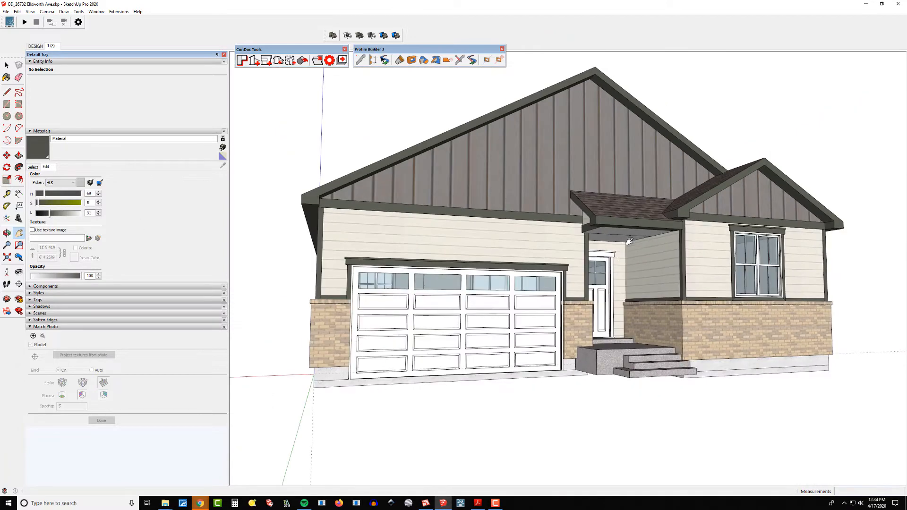
{"action": "middle_click_drag", "start_coordinate": [474, 271], "coordinate": [544, 289]}
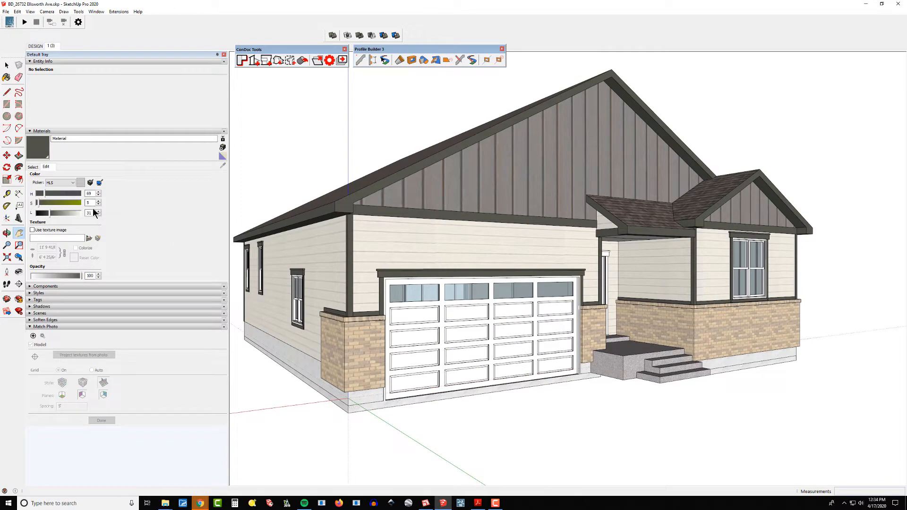
Step: Set the trim material's lightness to 77
{"action": "left_click_drag", "start_coordinate": [51, 212], "coordinate": [70, 216]}
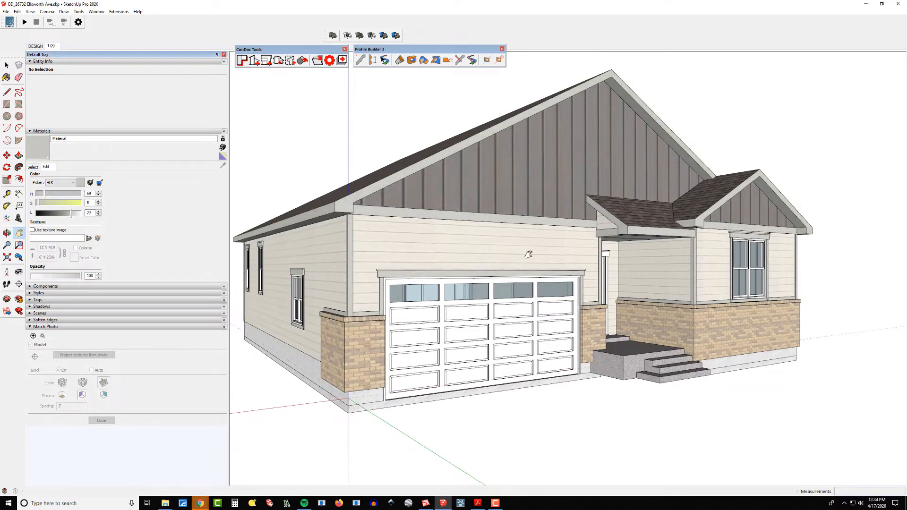
{"action": "middle_click_drag", "start_coordinate": [529, 254], "coordinate": [480, 259]}
Step: Open the entry door's head trim component and paint all its faces with the gray trim material
{"action": "scroll", "coordinate": [583, 204], "scroll_direction": "up", "scroll_amount": 6}
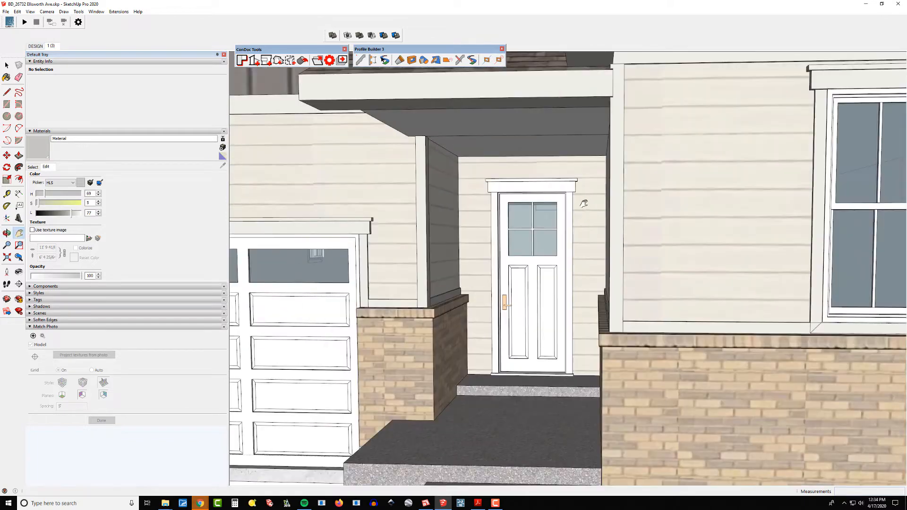
{"action": "middle_click_drag", "start_coordinate": [584, 204], "coordinate": [574, 199], "text": "shift"}
{"action": "scroll", "coordinate": [557, 181], "scroll_direction": "up", "scroll_amount": 2}
{"action": "triple_click", "coordinate": [555, 178]}
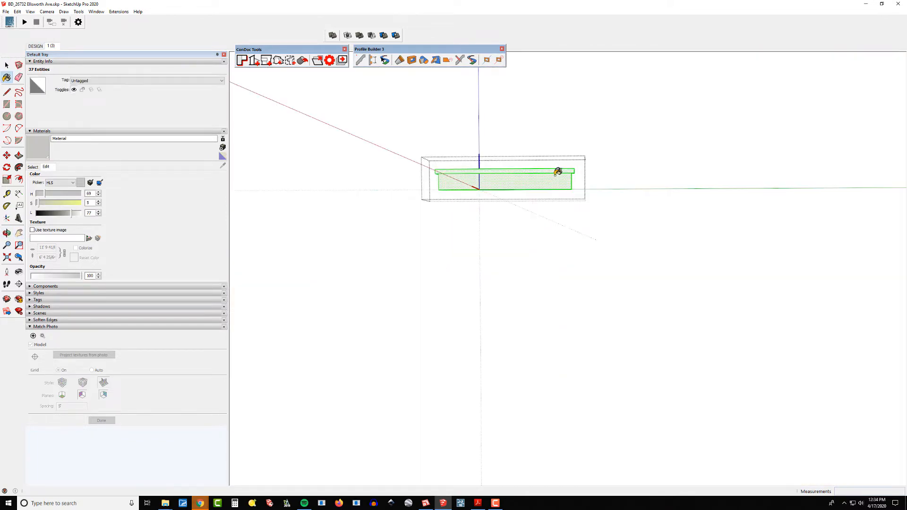
{"action": "left_click", "coordinate": [569, 204]}
Step: Try to paint the entry door's left side casing with the trim material from outside its component, and undo it
{"action": "scroll", "coordinate": [364, 166], "scroll_direction": "up", "scroll_amount": 6}
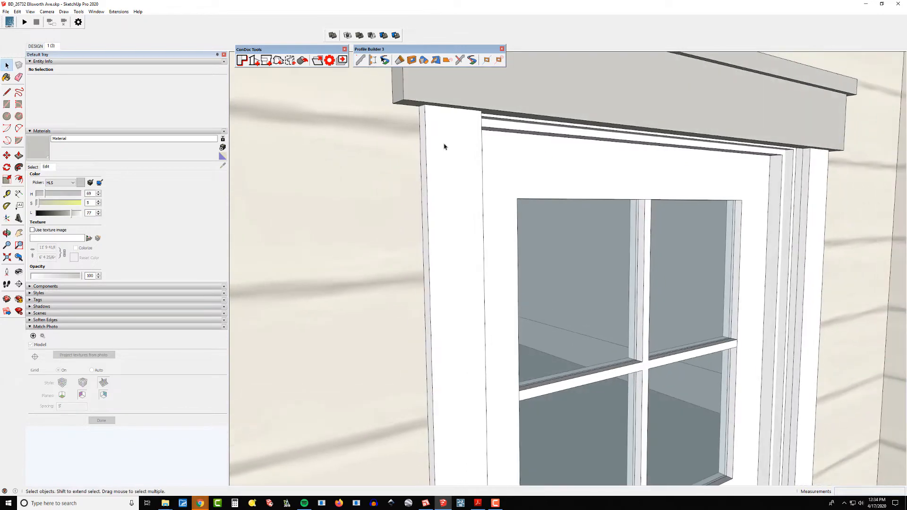
{"action": "scroll", "coordinate": [441, 153], "scroll_direction": "up", "scroll_amount": 2}
{"action": "left_click", "coordinate": [437, 131]}
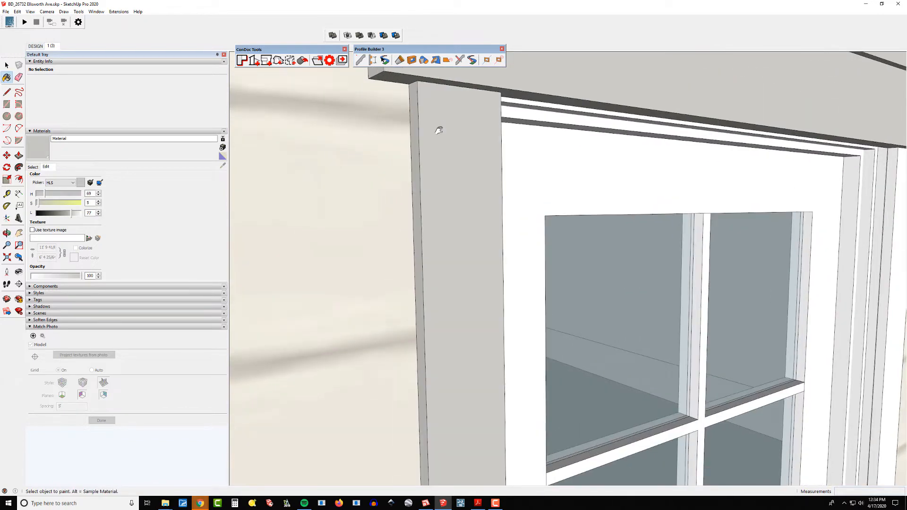
{"action": "scroll", "coordinate": [454, 143], "scroll_direction": "down", "scroll_amount": 3}
{"action": "key", "text": "ctrl+z"}
Step: Open the entry door's left side casing component and paint all its faces with the trim material
{"action": "key", "text": "space"}
{"action": "double_click", "coordinate": [463, 156]}
{"action": "left_click", "coordinate": [463, 158]}
{"action": "scroll", "coordinate": [464, 158], "scroll_direction": "down", "scroll_amount": 1}
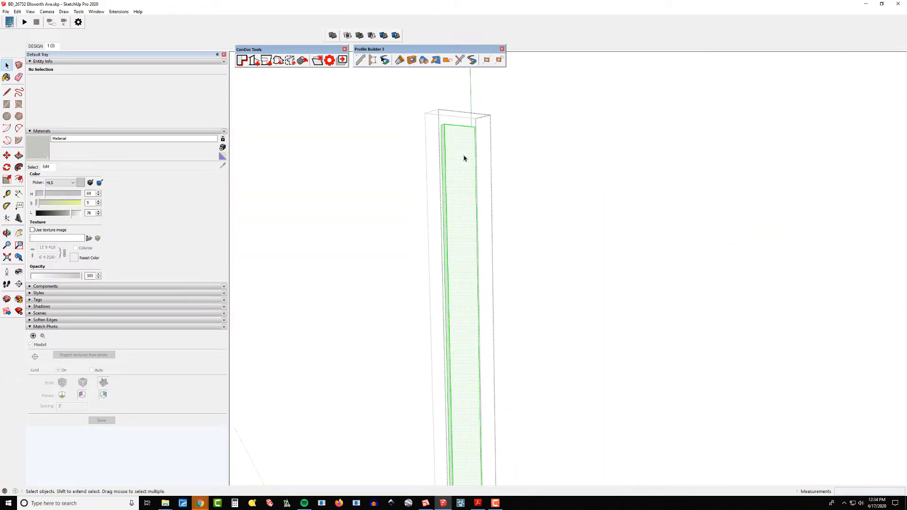
{"action": "left_click", "coordinate": [465, 154]}
{"action": "key", "text": "space"}
Step: Open the entry door's right side casing component and paint all its faces with the trim material
{"action": "left_click", "coordinate": [595, 192]}
{"action": "mouse_move", "coordinate": [698, 214]}
{"action": "middle_mouse_down", "text": "shift"}
{"action": "mouse_move", "coordinate": [616, 197]}
{"action": "mouse_move", "coordinate": [647, 179]}
{"action": "mouse_move", "coordinate": [606, 189]}
{"action": "middle_mouse_up", "text": "shift"}
{"action": "scroll", "coordinate": [617, 197], "scroll_direction": "up", "scroll_amount": 2}
{"action": "double_click", "coordinate": [644, 175]}
{"action": "triple_click", "coordinate": [645, 177]}
{"action": "key", "text": "b"}
{"action": "left_click", "coordinate": [646, 176]}
{"action": "scroll", "coordinate": [647, 178], "scroll_direction": "down", "scroll_amount": 2}
{"action": "key", "text": "space"}
{"action": "key", "text": "Escape"}
Step: Open the garage door panel component and paint all its matching white faces with the gray trim material, leaving the glass unpainted
{"action": "scroll", "coordinate": [606, 189], "scroll_direction": "down", "scroll_amount": 3}
{"action": "scroll", "coordinate": [607, 189], "scroll_direction": "down", "scroll_amount": 5}
{"action": "scroll", "coordinate": [573, 257], "scroll_direction": "up", "scroll_amount": 1}
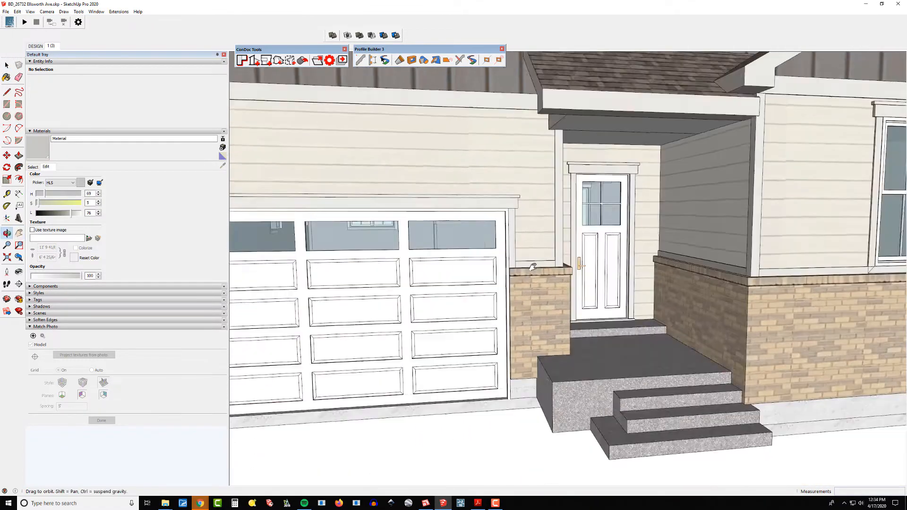
{"action": "middle_click_drag", "start_coordinate": [573, 257], "coordinate": [603, 263], "text": "shift"}
{"action": "scroll", "coordinate": [603, 262], "scroll_direction": "down", "scroll_amount": 1}
{"action": "key", "text": "space"}
{"action": "double_click", "coordinate": [405, 298]}
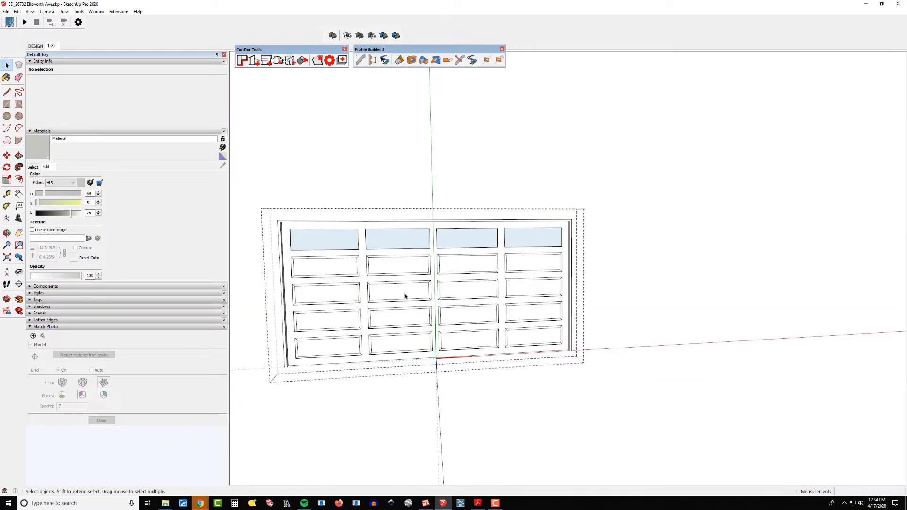
{"action": "middle_click_drag", "start_coordinate": [309, 289], "coordinate": [539, 277]}
{"action": "left_click", "coordinate": [324, 277]}
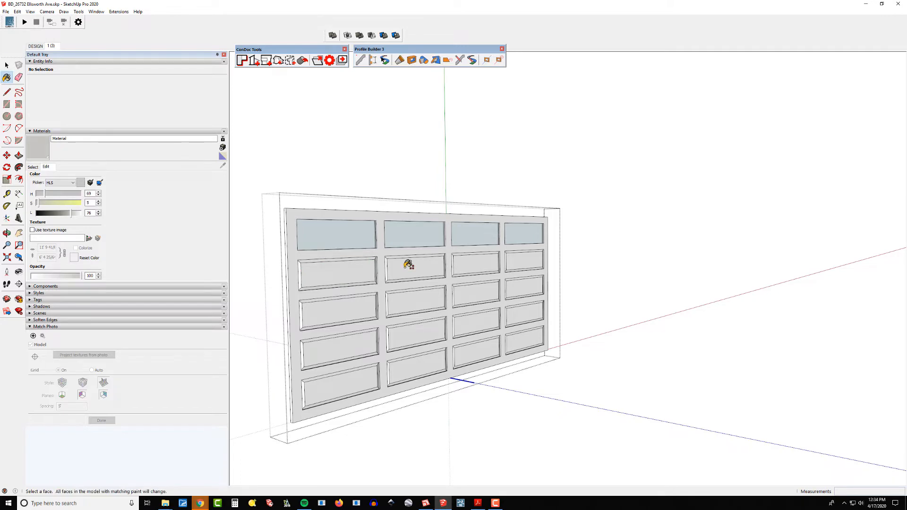
{"action": "left_click", "coordinate": [410, 265], "text": "shift"}
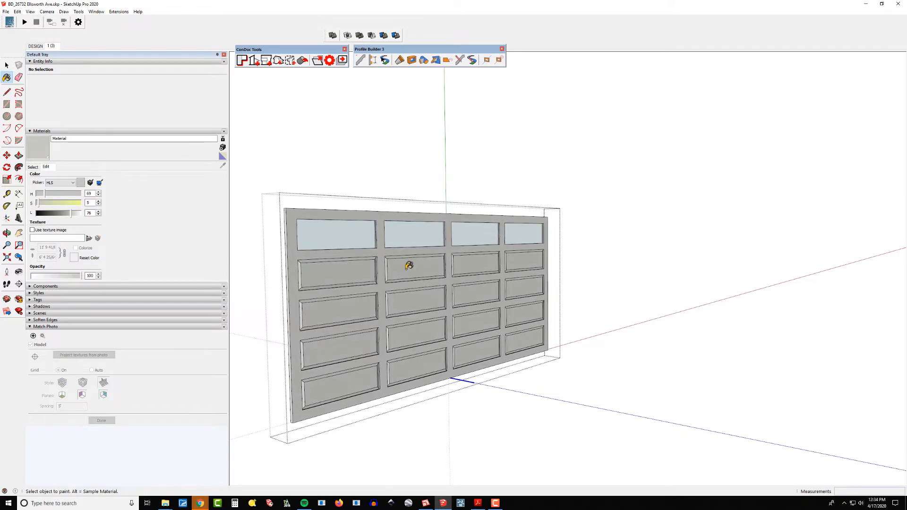
{"action": "key", "text": "space"}
Step: Open the garage door's inner frame and paint all its faces with the gray trim material
{"action": "mouse_move", "coordinate": [404, 283]}
{"action": "middle_mouse_down"}
{"action": "mouse_move", "coordinate": [420, 294]}
{"action": "mouse_move", "coordinate": [548, 280]}
{"action": "mouse_move", "coordinate": [324, 280]}
{"action": "middle_mouse_up"}
{"action": "scroll", "coordinate": [417, 290], "scroll_direction": "up", "scroll_amount": 2}
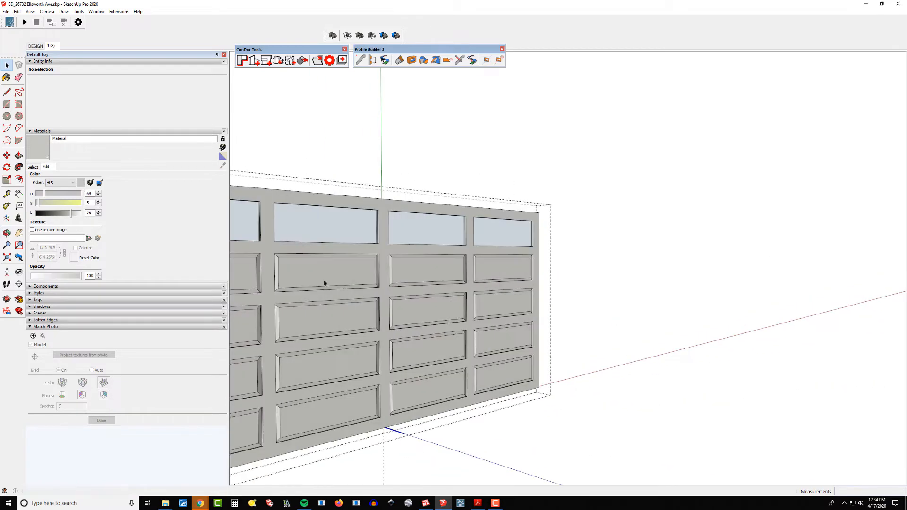
{"action": "scroll", "coordinate": [324, 282], "scroll_direction": "down", "scroll_amount": 3}
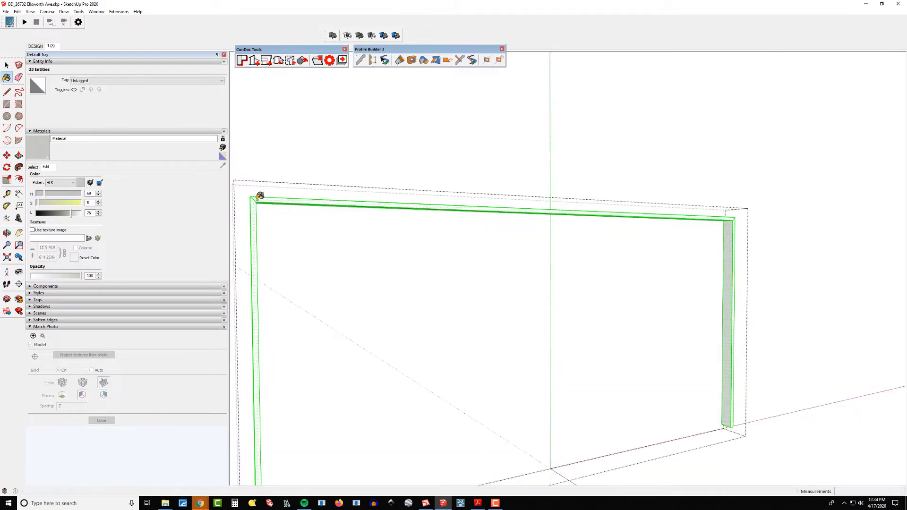
{"action": "scroll", "coordinate": [260, 195], "scroll_direction": "up", "scroll_amount": 2}
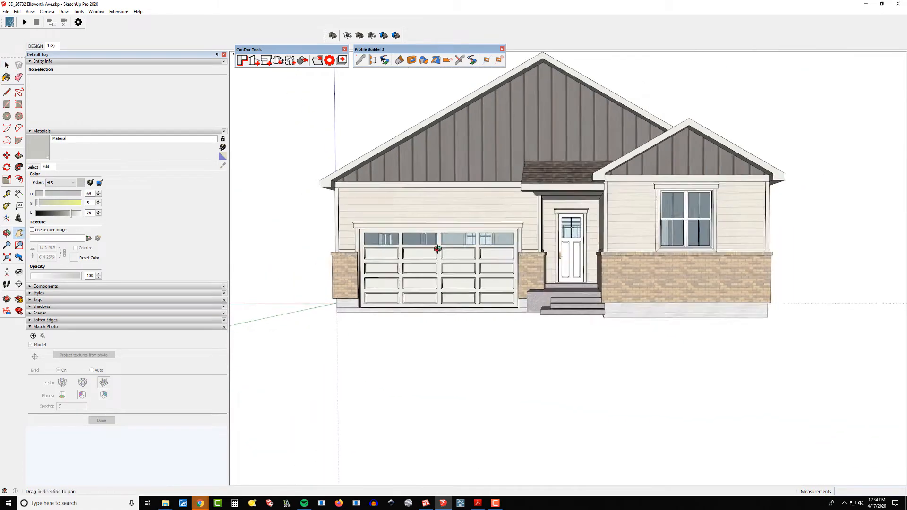
Step: Check the garage door color in the site photo and create a new dark material with hue 60, saturation 5 and lightness 18
{"action": "middle_click_drag", "start_coordinate": [438, 249], "coordinate": [486, 255]}
{"action": "left_click", "coordinate": [51, 46]}
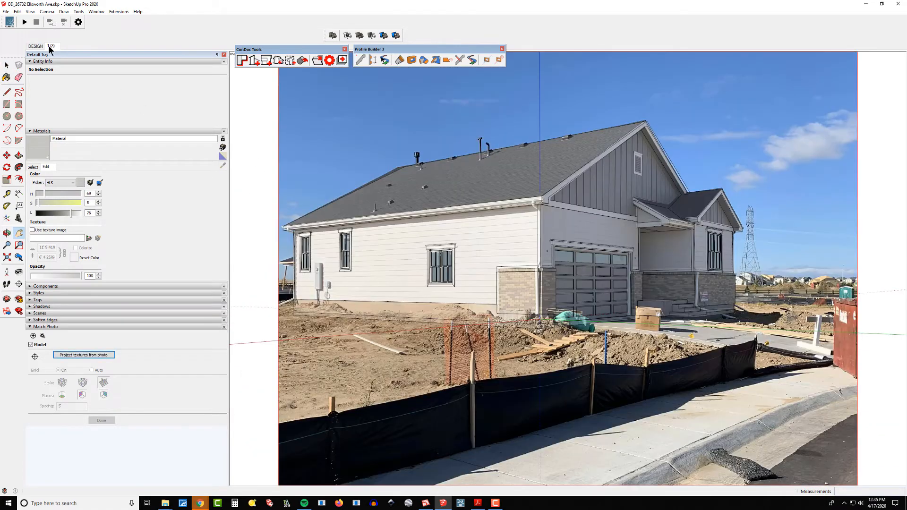
{"action": "scroll", "coordinate": [684, 162], "scroll_direction": "up", "scroll_amount": 3}
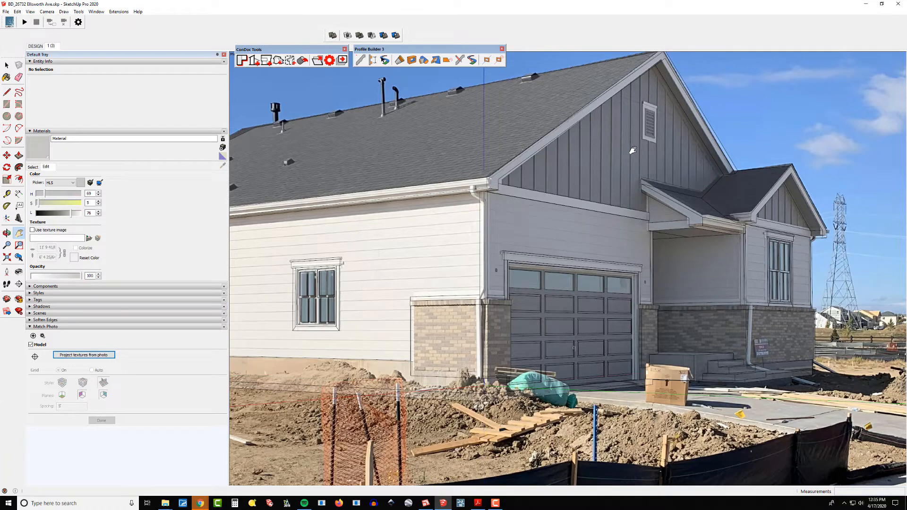
{"action": "middle_click_drag", "start_coordinate": [596, 204], "coordinate": [486, 263]}
{"action": "scroll", "coordinate": [472, 302], "scroll_direction": "up", "scroll_amount": 2}
{"action": "middle_click_drag", "start_coordinate": [453, 361], "coordinate": [442, 327]}
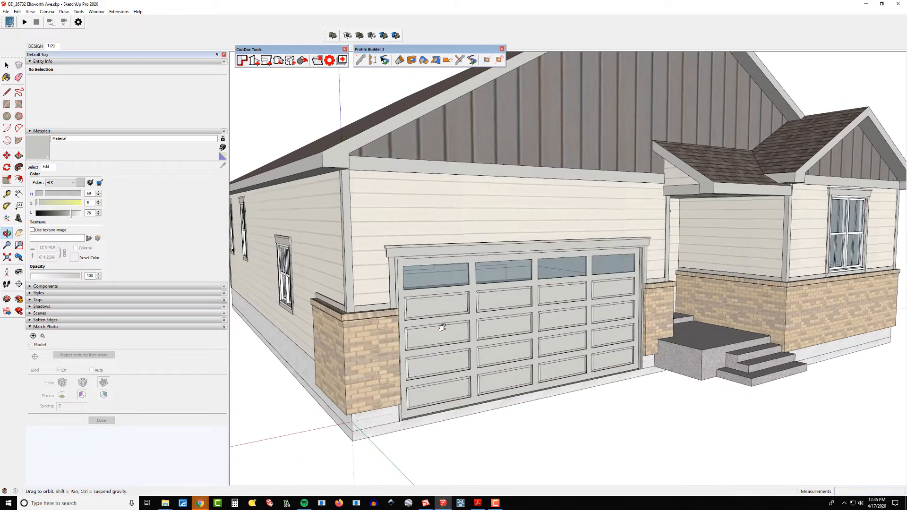
{"action": "left_click", "coordinate": [221, 148]}
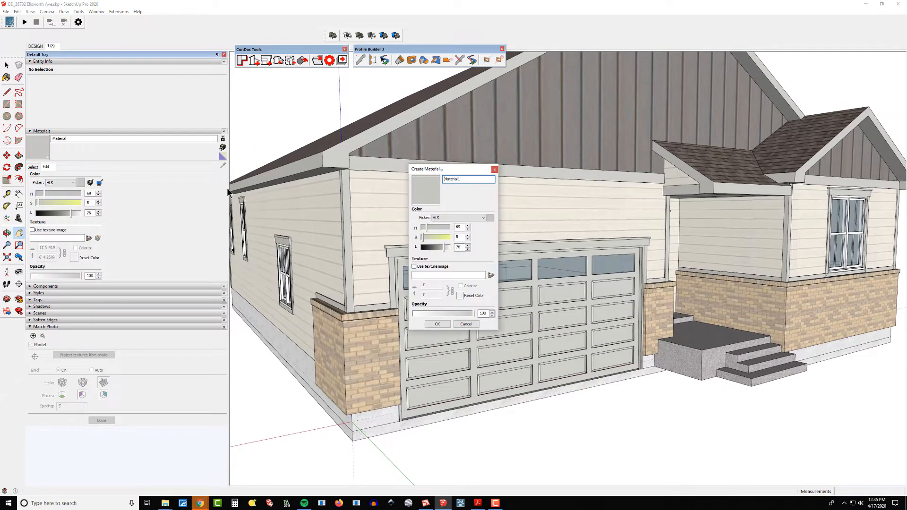
{"action": "left_click", "coordinate": [430, 324]}
Step: Open the garage door panel component and paint its frame and panel faces with the new dark material Material1
{"action": "middle_click_drag", "start_coordinate": [478, 323], "coordinate": [503, 321]}
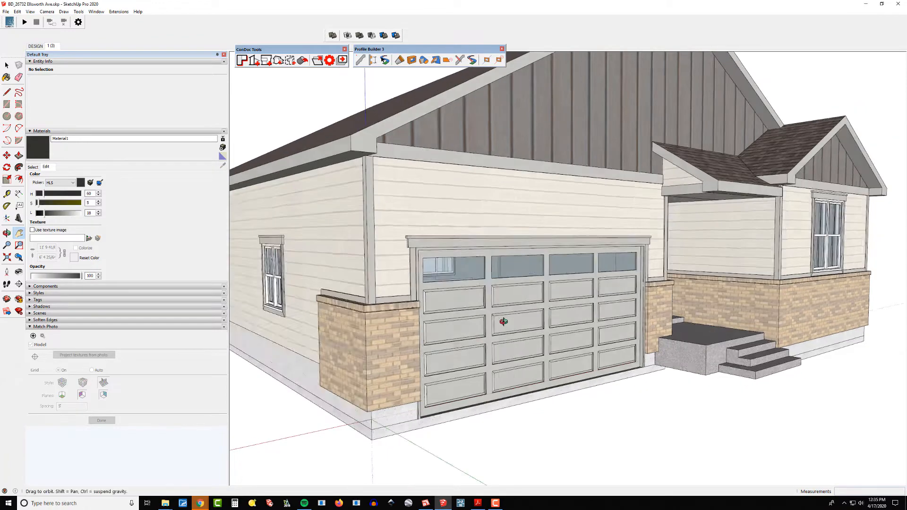
{"action": "scroll", "coordinate": [496, 326], "scroll_direction": "up", "scroll_amount": 3}
{"action": "key", "text": "space"}
{"action": "double_click", "coordinate": [481, 323]}
{"action": "left_click", "coordinate": [481, 323]}
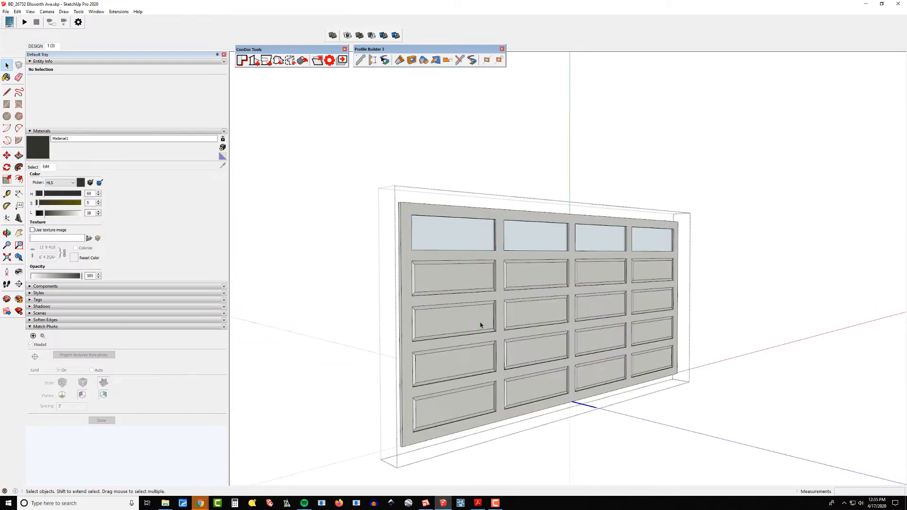
{"action": "key", "text": "b"}
{"action": "left_click", "coordinate": [470, 299]}
{"action": "middle_click_drag", "start_coordinate": [470, 297], "coordinate": [475, 291]}
{"action": "key", "text": "space"}
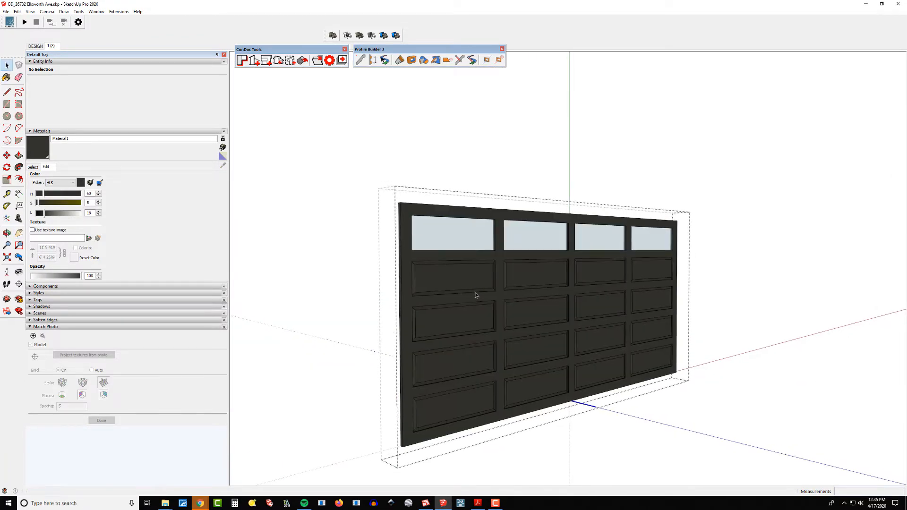
{"action": "key", "text": "Escape"}
{"action": "key", "text": "Escape"}
Step: Paint all faces of the garage door's inner frame with Material1 and leave the component
{"action": "left_click", "coordinate": [409, 204]}
{"action": "double_click", "coordinate": [410, 204]}
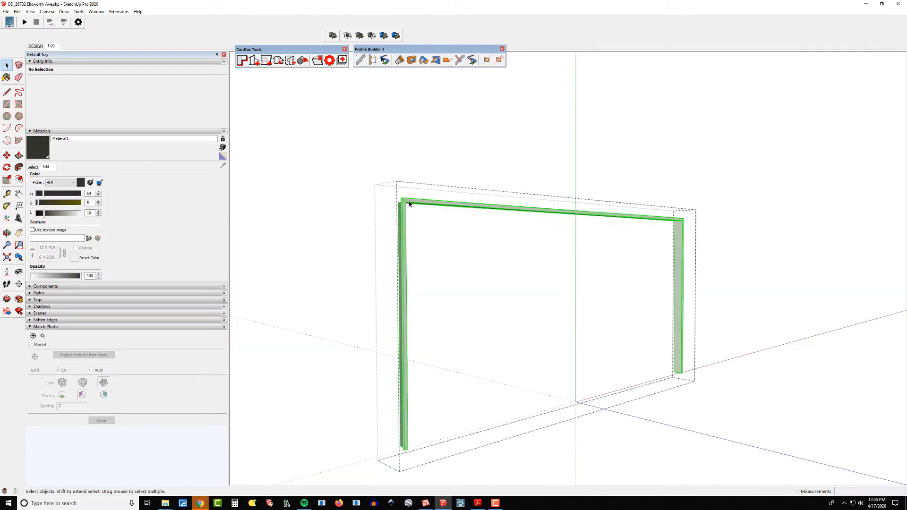
{"action": "scroll", "coordinate": [411, 201], "scroll_direction": "up", "scroll_amount": 3}
{"action": "key", "text": "b"}
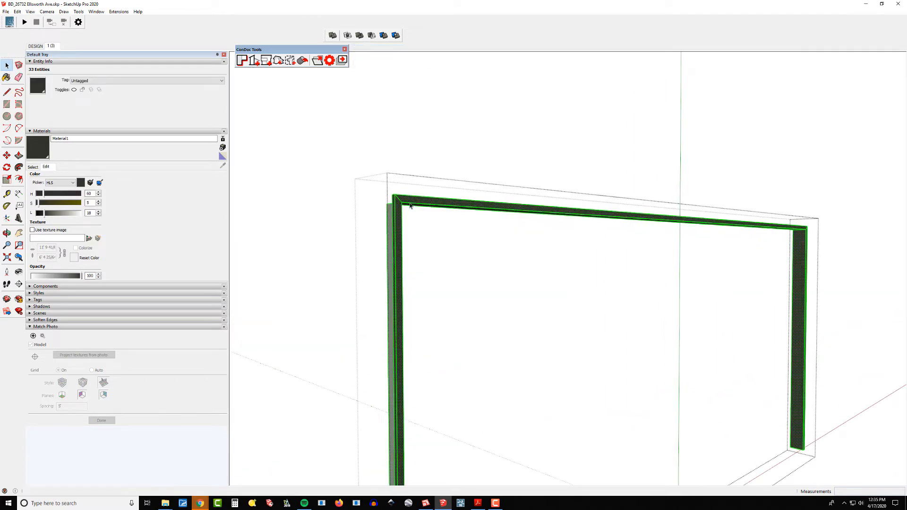
{"action": "key", "text": "Escape"}
{"action": "key", "text": "Escape"}
{"action": "scroll", "coordinate": [418, 211], "scroll_direction": "down", "scroll_amount": 2}
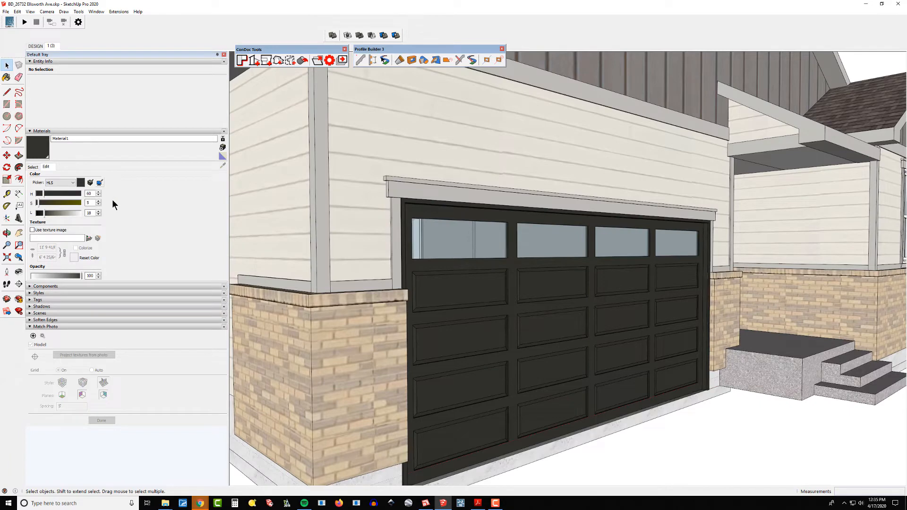
Step: Match the garage door material's color to the board-and-batten gable siding and set its lightness to 63
{"action": "scroll", "coordinate": [437, 336], "scroll_direction": "down", "scroll_amount": 3}
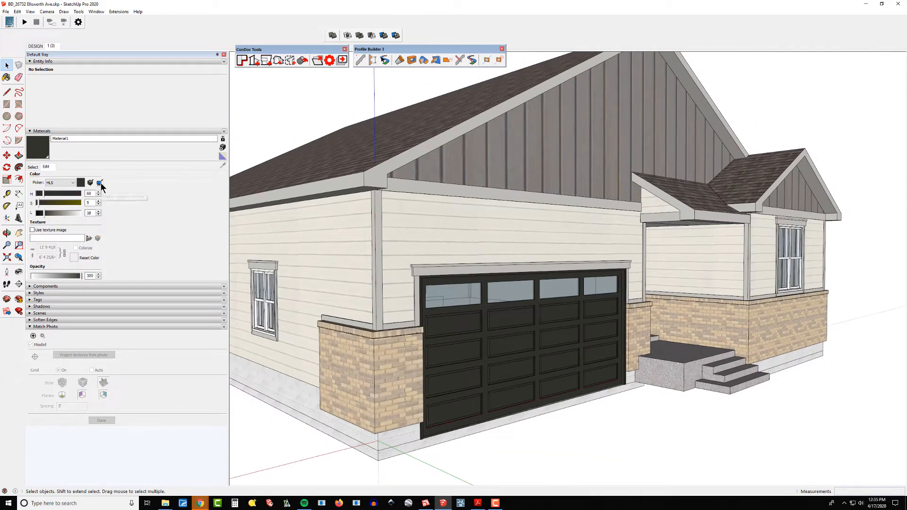
{"action": "scroll", "coordinate": [281, 183], "scroll_direction": "down", "scroll_amount": 2}
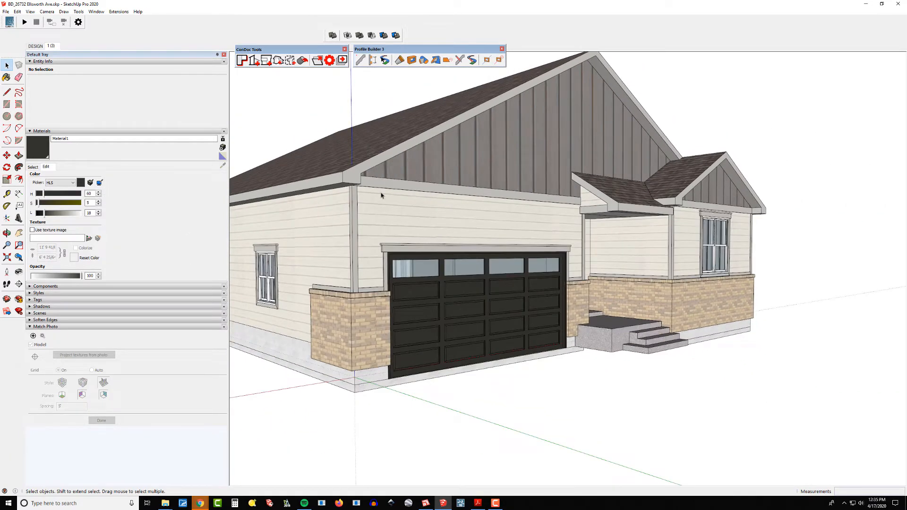
{"action": "scroll", "coordinate": [269, 192], "scroll_direction": "up", "scroll_amount": 1}
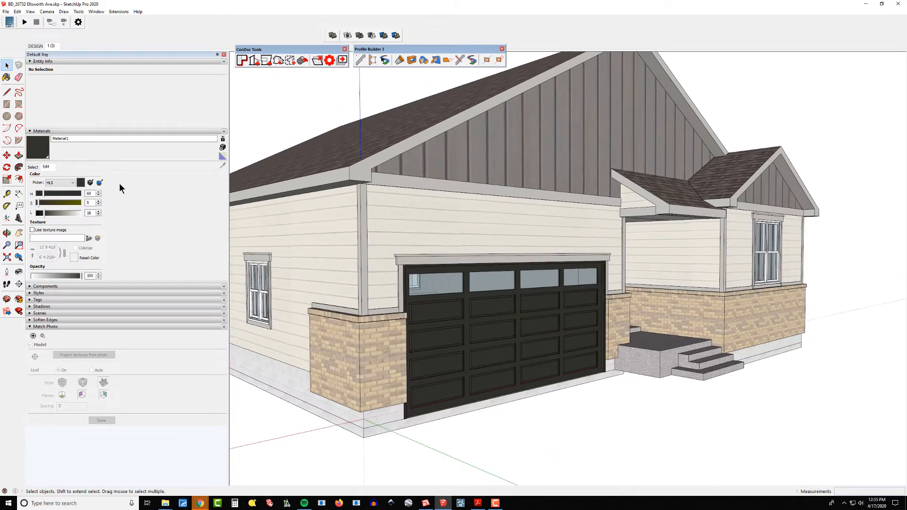
{"action": "left_click", "coordinate": [437, 156]}
{"action": "middle_click_drag", "start_coordinate": [441, 170], "coordinate": [470, 269]}
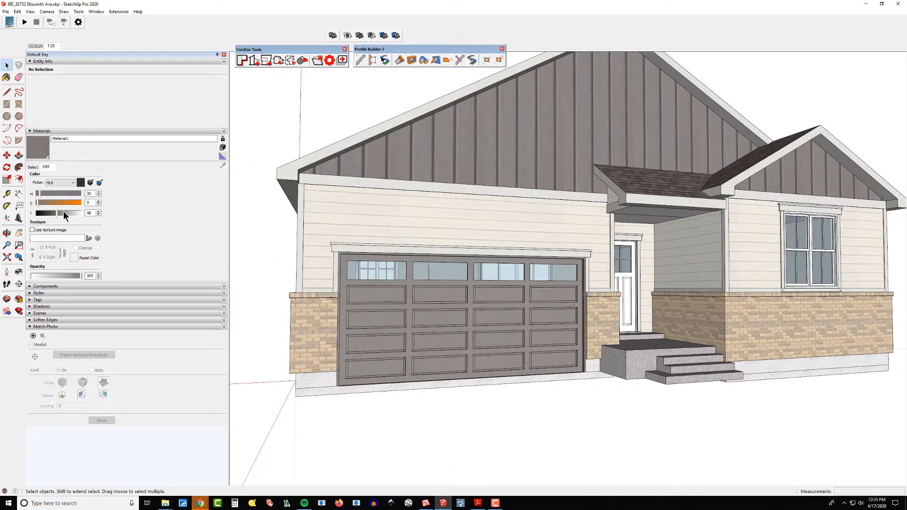
{"action": "left_click_drag", "start_coordinate": [63, 212], "coordinate": [65, 214]}
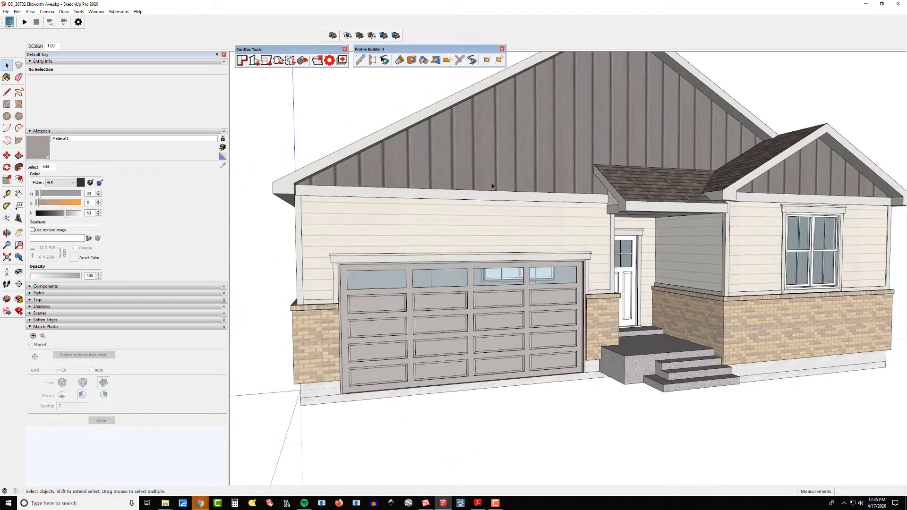
Step: Examine the garage door color against the trim, brick and siding from the front corner of the house
{"action": "scroll", "coordinate": [492, 183], "scroll_direction": "down", "scroll_amount": 3}
{"action": "middle_click_drag", "start_coordinate": [492, 189], "coordinate": [454, 257]}
{"action": "middle_click_drag", "start_coordinate": [501, 261], "coordinate": [612, 250], "text": "shift"}
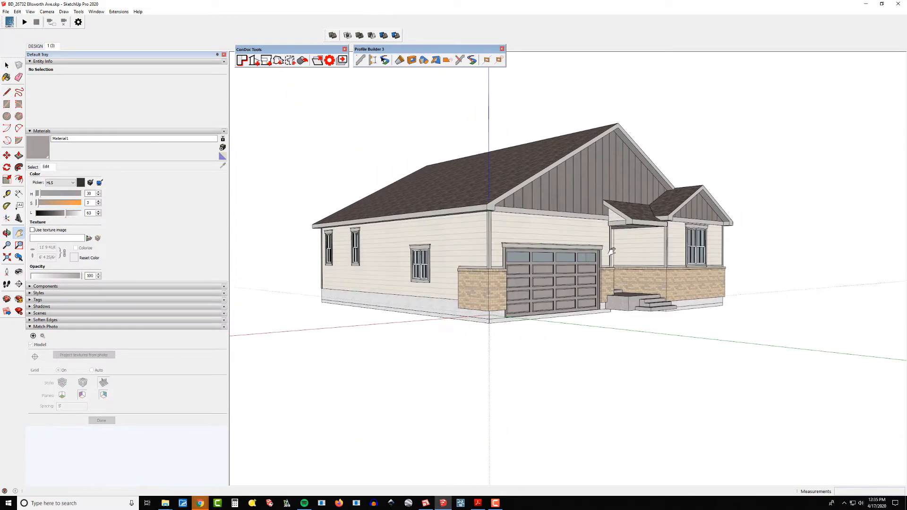
{"action": "scroll", "coordinate": [638, 305], "scroll_direction": "up", "scroll_amount": 2}
{"action": "scroll", "coordinate": [508, 288], "scroll_direction": "up", "scroll_amount": 3}
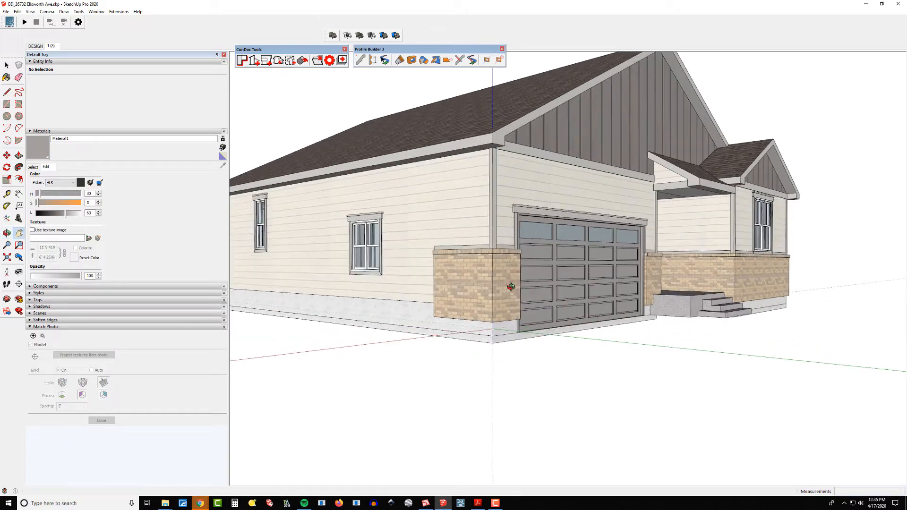
{"action": "scroll", "coordinate": [535, 298], "scroll_direction": "up", "scroll_amount": 3}
{"action": "scroll", "coordinate": [564, 294], "scroll_direction": "up", "scroll_amount": 2}
{"action": "middle_click_drag", "start_coordinate": [565, 292], "coordinate": [512, 280]}
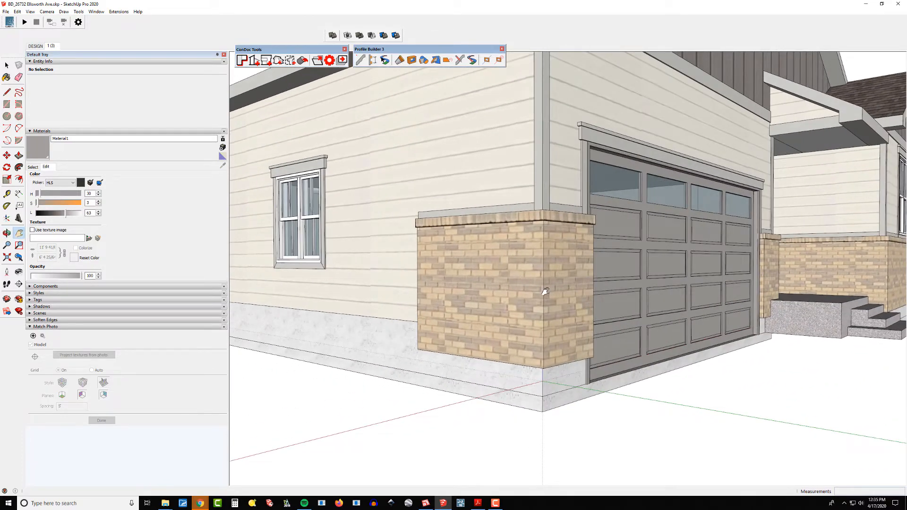
{"action": "left_click_drag", "start_coordinate": [545, 291], "coordinate": [464, 268]}
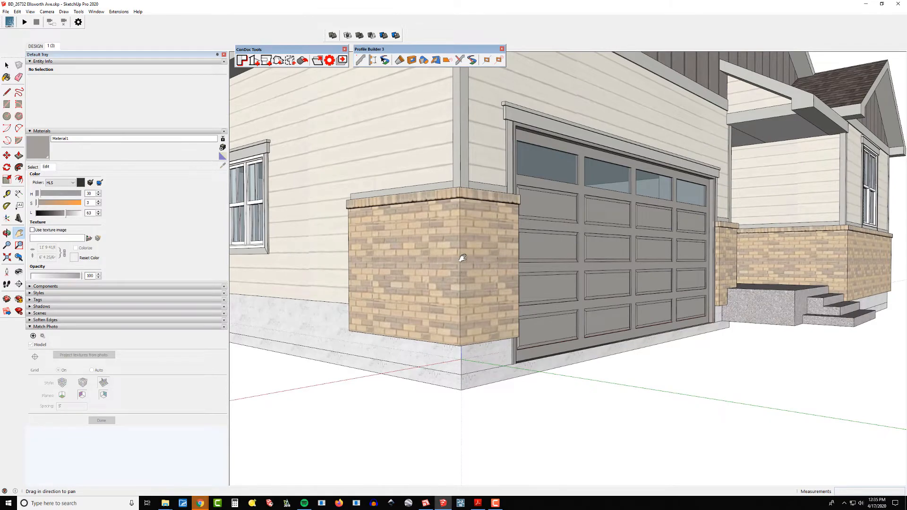
Step: Paint the house's long side wall with Cladding Siding White from the Brick, Cladding and Siding collection
{"action": "scroll", "coordinate": [463, 258], "scroll_direction": "down", "scroll_amount": 2}
{"action": "middle_click_drag", "start_coordinate": [463, 258], "coordinate": [607, 236]}
{"action": "scroll", "coordinate": [466, 257], "scroll_direction": "down", "scroll_amount": 2}
{"action": "key", "text": "space"}
{"action": "left_click", "coordinate": [600, 218]}
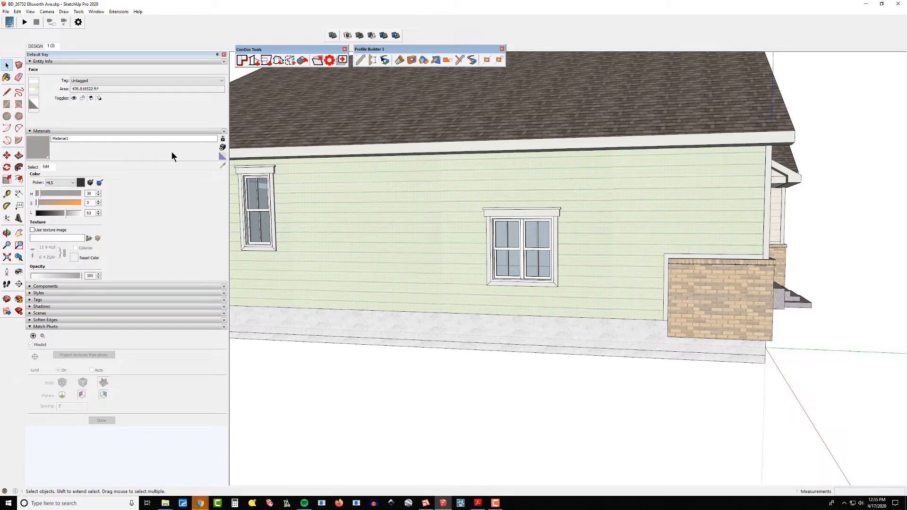
{"action": "middle_click_drag", "start_coordinate": [651, 202], "coordinate": [579, 200]}
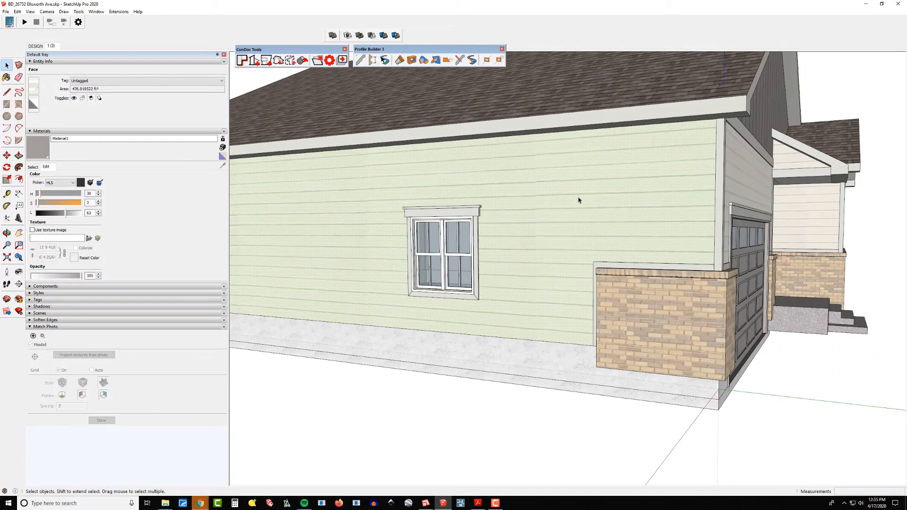
{"action": "left_click", "coordinate": [33, 167]}
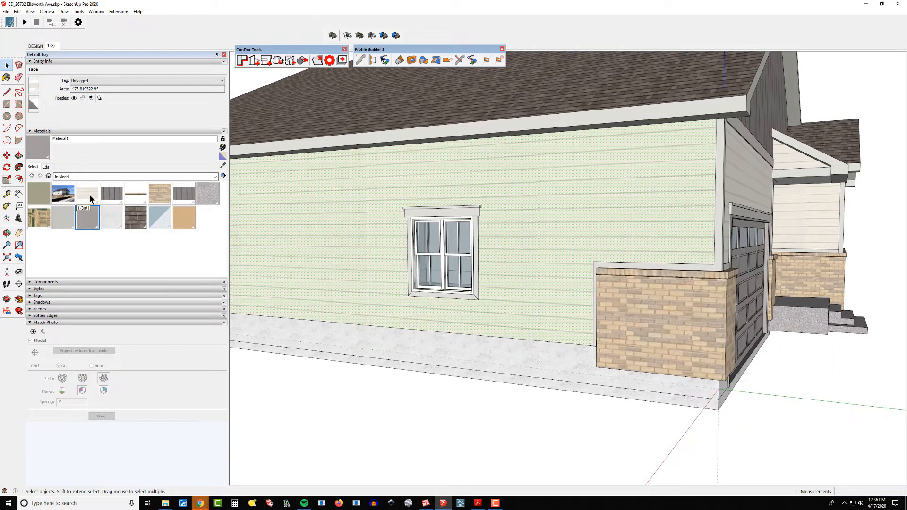
{"action": "left_click", "coordinate": [73, 176]}
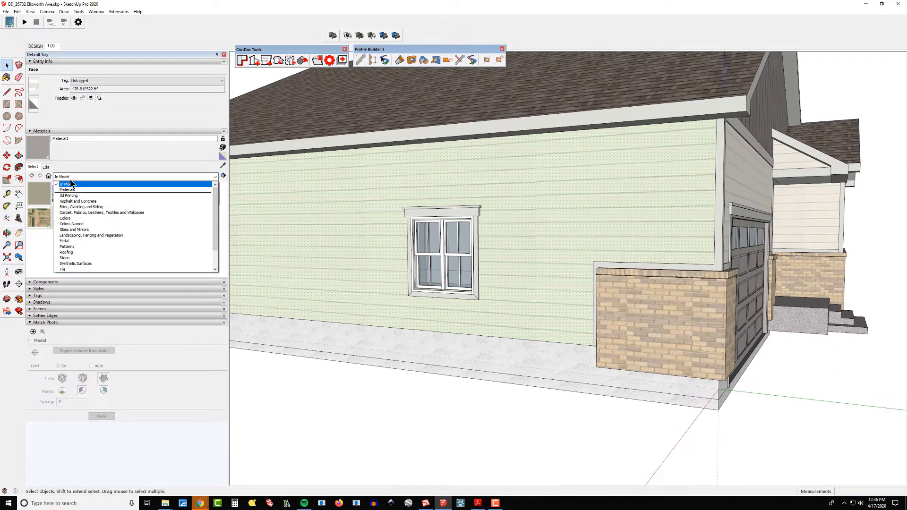
{"action": "left_click", "coordinate": [91, 207]}
{"action": "left_click", "coordinate": [86, 220]}
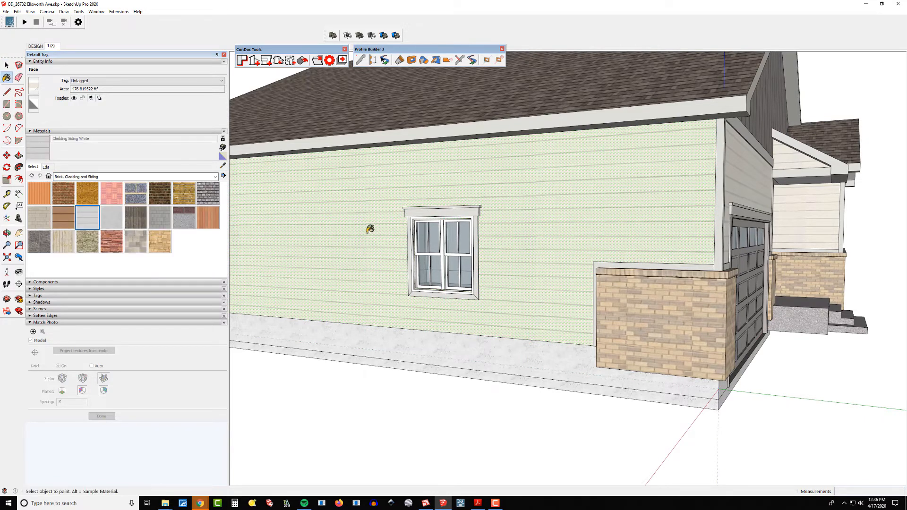
{"action": "left_click", "coordinate": [370, 230]}
{"action": "mouse_move", "coordinate": [407, 249]}
{"action": "middle_mouse_down"}
{"action": "mouse_move", "coordinate": [449, 260]}
{"action": "mouse_move", "coordinate": [415, 257]}
{"action": "mouse_move", "coordinate": [450, 242]}
{"action": "middle_mouse_up"}
{"action": "scroll", "coordinate": [468, 185], "scroll_direction": "up", "scroll_amount": 5}
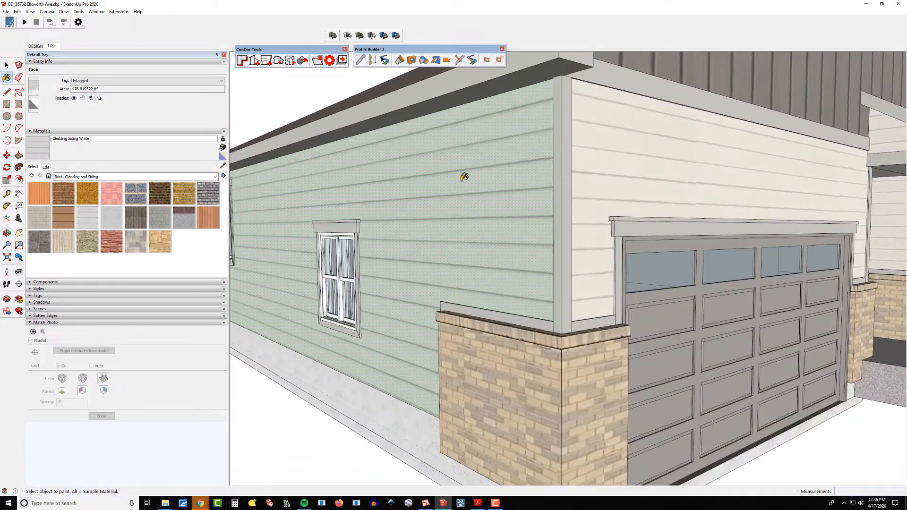
{"action": "scroll", "coordinate": [491, 198], "scroll_direction": "down", "scroll_amount": 6}
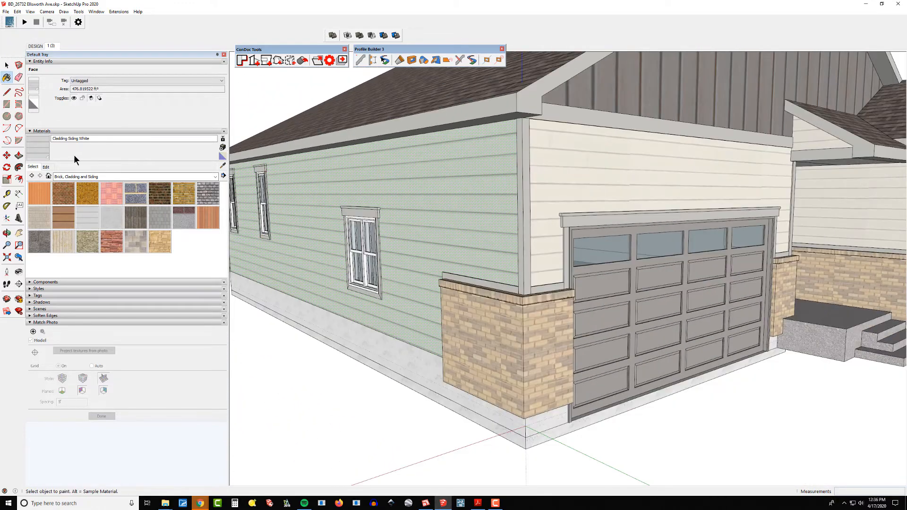
Step: Match Cladding Siding White's color to the siding above the garage door and set its saturation to 12 and lightness to 88
{"action": "left_click", "coordinate": [46, 167]}
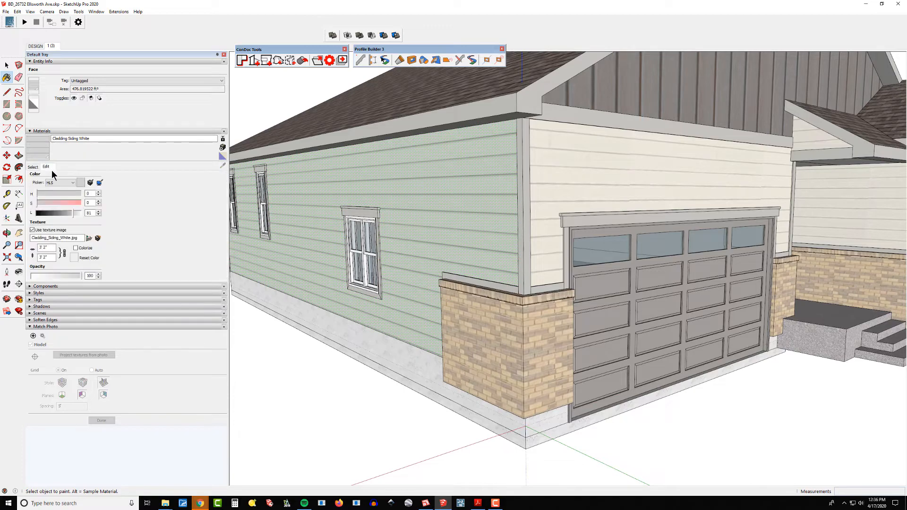
{"action": "left_click", "coordinate": [100, 184]}
{"action": "left_click", "coordinate": [583, 175]}
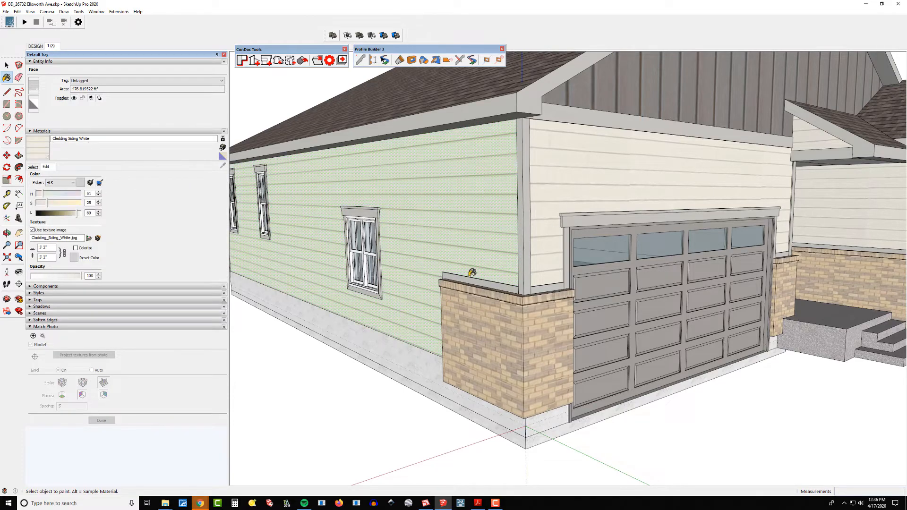
{"action": "scroll", "coordinate": [473, 273], "scroll_direction": "down", "scroll_amount": 5}
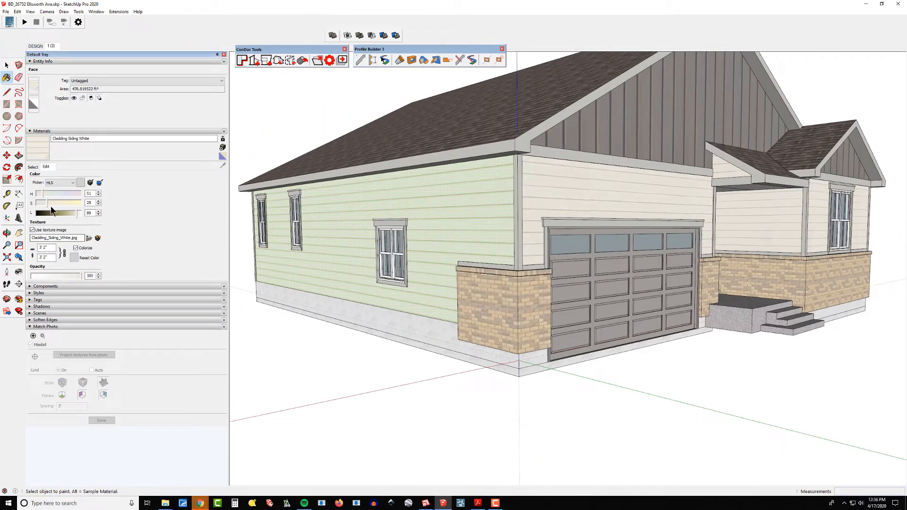
{"action": "mouse_move", "coordinate": [405, 348]}
{"action": "middle_mouse_down"}
{"action": "mouse_move", "coordinate": [623, 321]}
{"action": "mouse_move", "coordinate": [419, 293]}
{"action": "mouse_move", "coordinate": [450, 237]}
{"action": "mouse_move", "coordinate": [483, 213]}
{"action": "middle_mouse_up"}
{"action": "scroll", "coordinate": [419, 290], "scroll_direction": "up", "scroll_amount": 3}
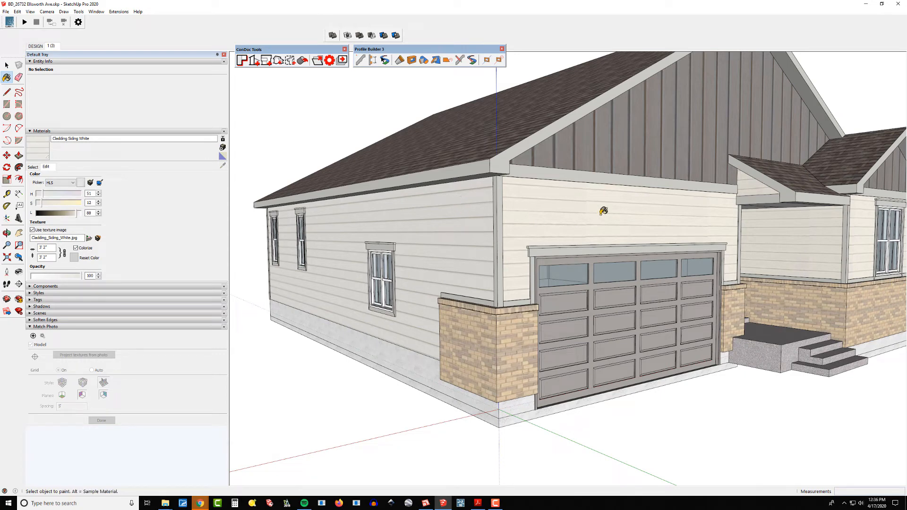
Step: Replace the existing siding paint on all matching faces in the model with Cladding Siding White
{"action": "key", "text": "shift"}
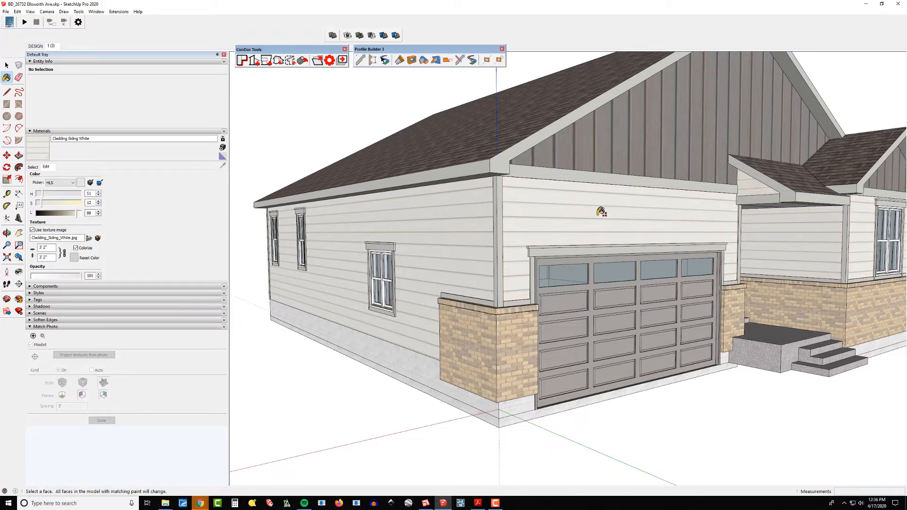
{"action": "middle_click_drag", "start_coordinate": [668, 234], "coordinate": [229, 228]}
{"action": "middle_click_drag", "start_coordinate": [610, 237], "coordinate": [303, 225]}
Step: Open the porch roof object, paint its triangular side face with Cladding Siding White and leave the object
{"action": "scroll", "coordinate": [655, 214], "scroll_direction": "up", "scroll_amount": 5}
{"action": "scroll", "coordinate": [707, 217], "scroll_direction": "up", "scroll_amount": 6}
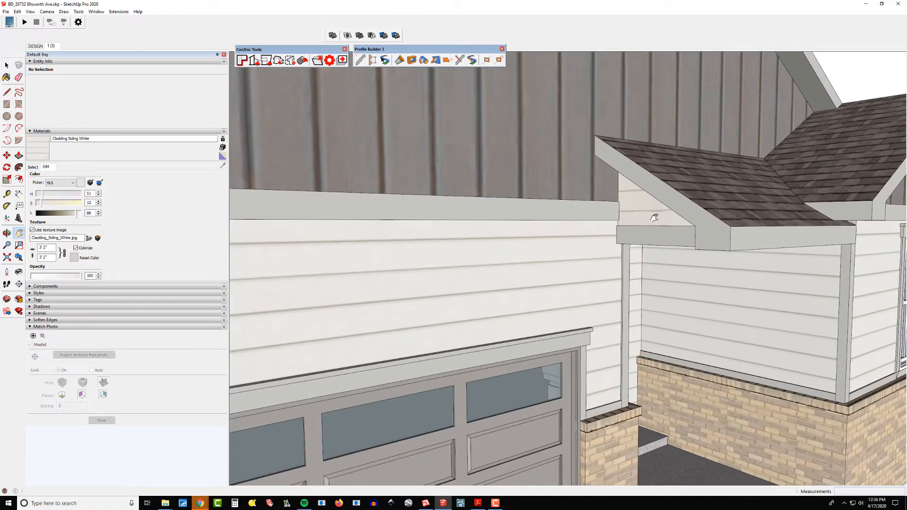
{"action": "key", "text": "space"}
{"action": "double_click", "coordinate": [661, 206]}
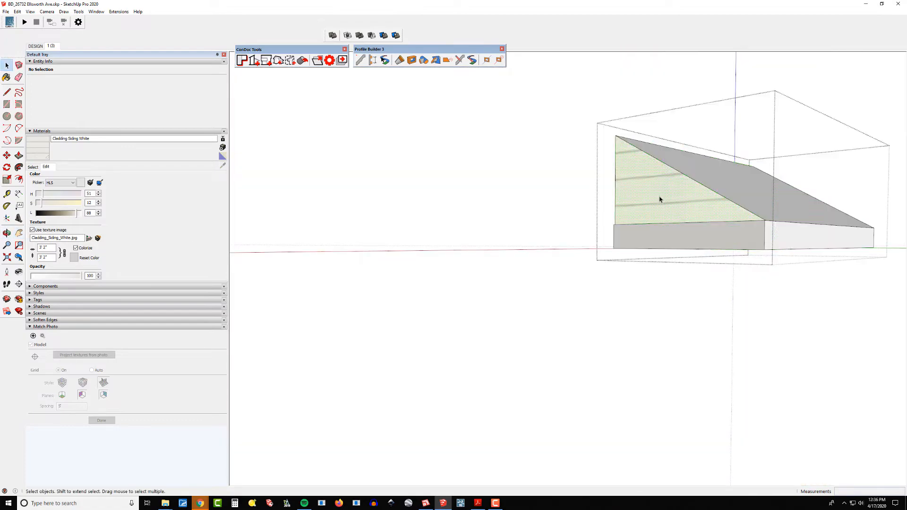
{"action": "left_click", "coordinate": [661, 205]}
{"action": "key", "text": "b"}
{"action": "scroll", "coordinate": [662, 196], "scroll_direction": "down", "scroll_amount": 2}
{"action": "key", "text": "space"}
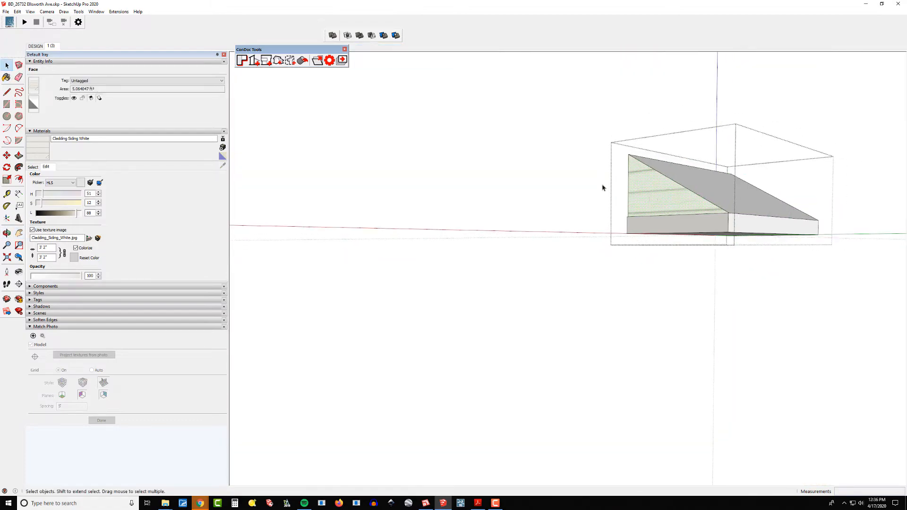
{"action": "left_click", "coordinate": [603, 188]}
Step: Reopen the porch roof object, select all its faces, paint them with the sampled light gray trim material and leave the object
{"action": "scroll", "coordinate": [610, 191], "scroll_direction": "down", "scroll_amount": 2}
{"action": "middle_click_drag", "start_coordinate": [667, 194], "coordinate": [618, 198]}
{"action": "scroll", "coordinate": [618, 197], "scroll_direction": "down", "scroll_amount": 2}
{"action": "scroll", "coordinate": [624, 192], "scroll_direction": "up", "scroll_amount": 3}
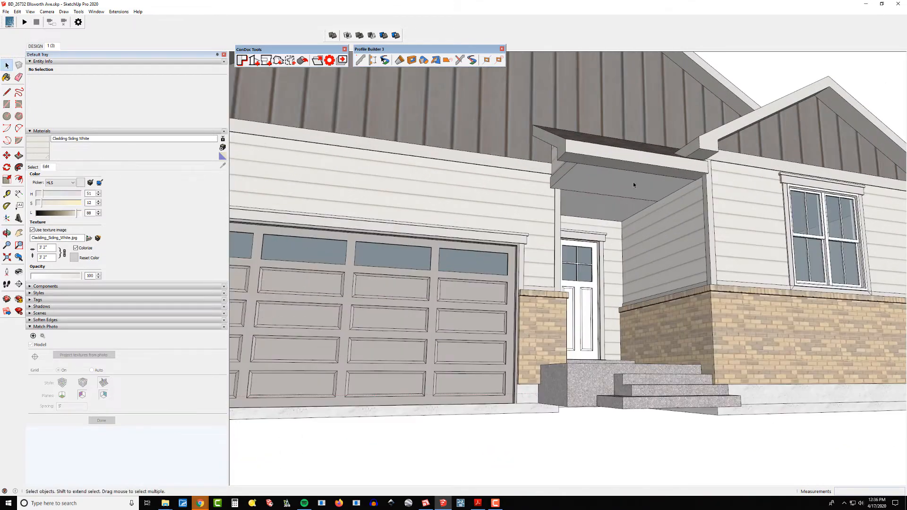
{"action": "double_click", "coordinate": [622, 177]}
{"action": "triple_click", "coordinate": [622, 178]}
{"action": "double_click", "coordinate": [621, 189]}
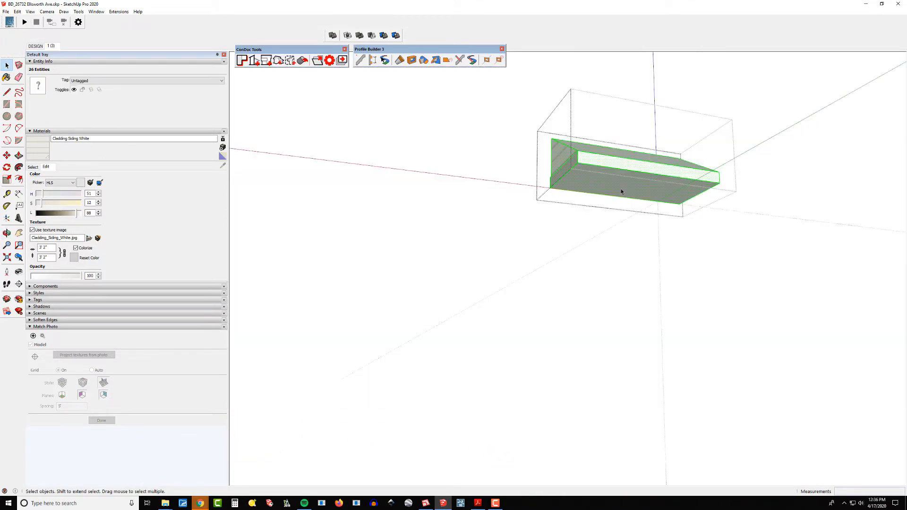
{"action": "key", "text": "b"}
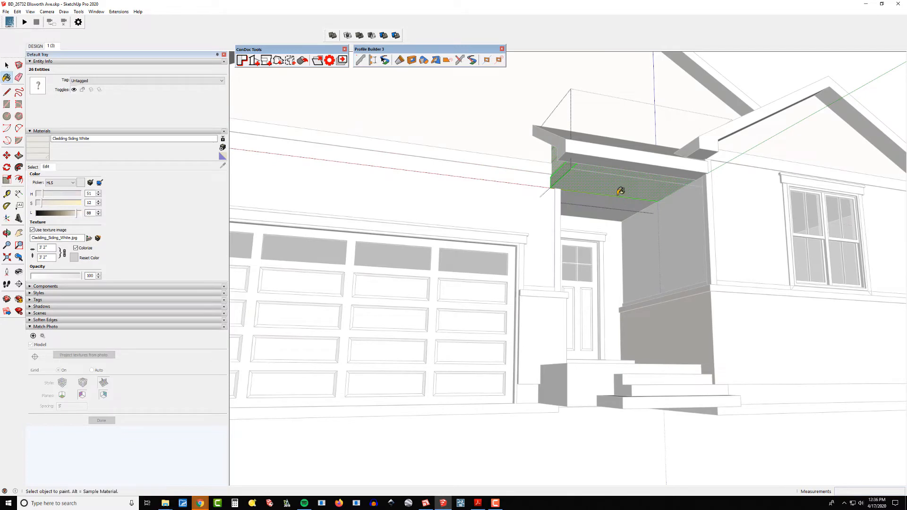
{"action": "left_click", "coordinate": [611, 189], "text": "alt"}
{"action": "middle_click_drag", "start_coordinate": [611, 189], "coordinate": [619, 171]}
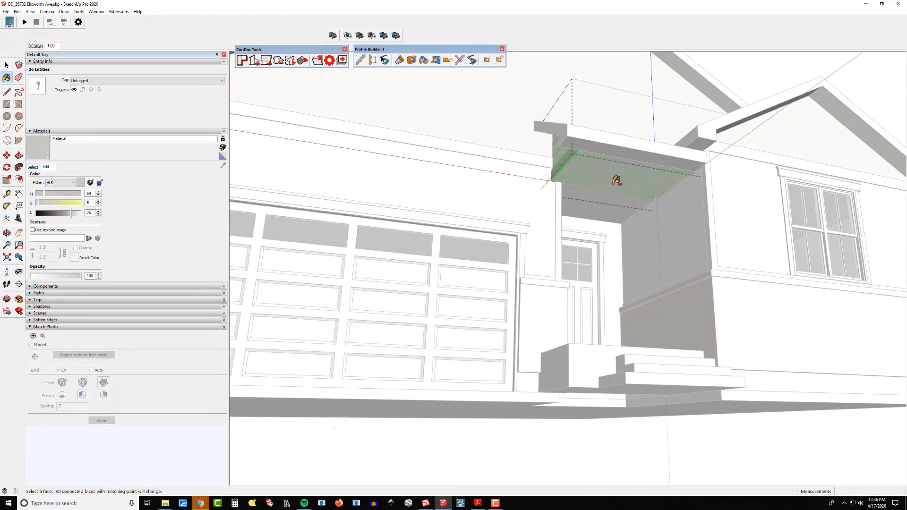
{"action": "left_click", "coordinate": [617, 174]}
{"action": "key", "text": "space"}
{"action": "key", "text": "Escape"}
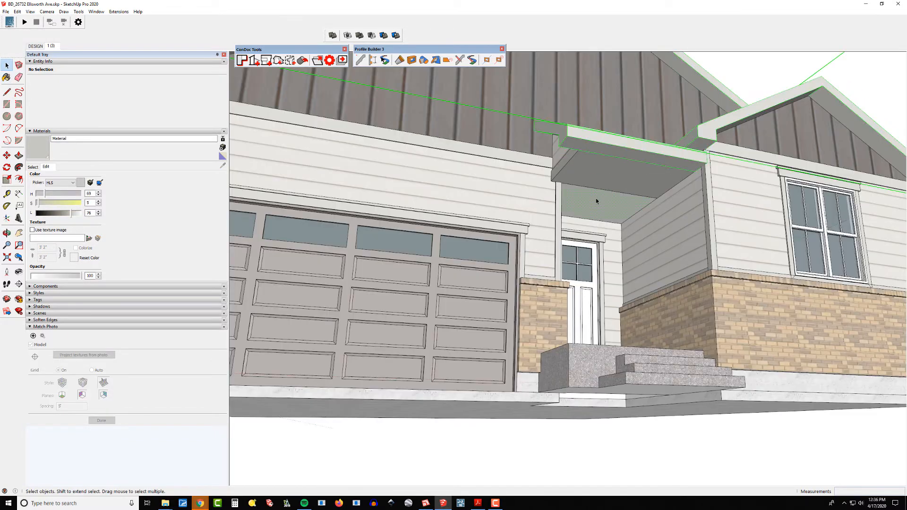
Step: Paint the porch ceiling face above the front door with the light gray trim material
{"action": "left_click", "coordinate": [597, 210]}
{"action": "key", "text": "b"}
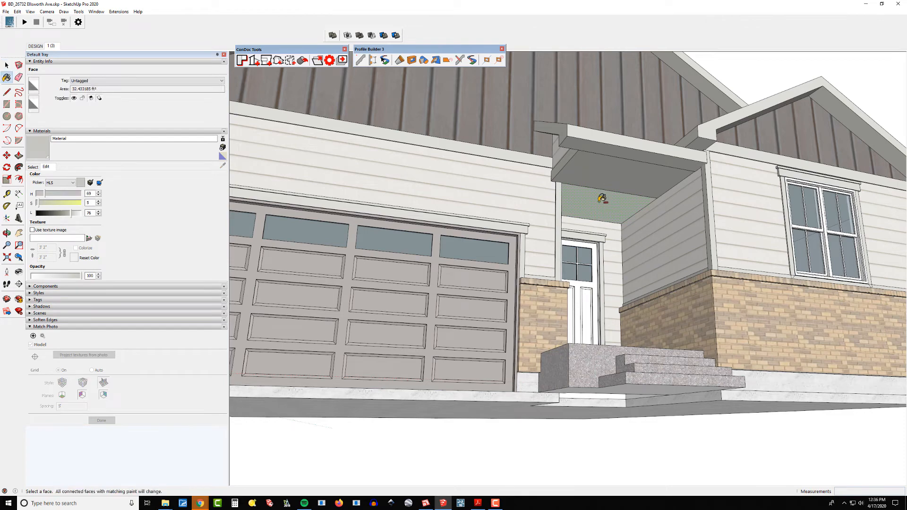
{"action": "left_click", "coordinate": [602, 196]}
{"action": "key", "text": "shift+z"}
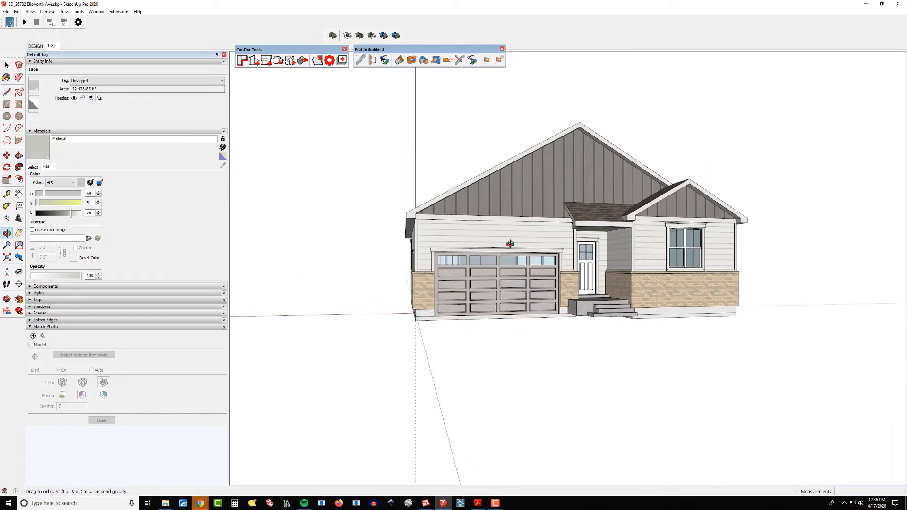
Step: Compare the model's front entry with site photo 1.jpg from the RESOURCES folder, examining the door, trim and brick up close
{"action": "mouse_move", "coordinate": [622, 260]}
{"action": "middle_mouse_down"}
{"action": "mouse_move", "coordinate": [525, 268]}
{"action": "mouse_move", "coordinate": [569, 286]}
{"action": "middle_mouse_up"}
{"action": "scroll", "coordinate": [558, 284], "scroll_direction": "up", "scroll_amount": 4}
{"action": "scroll", "coordinate": [564, 288], "scroll_direction": "up", "scroll_amount": 3}
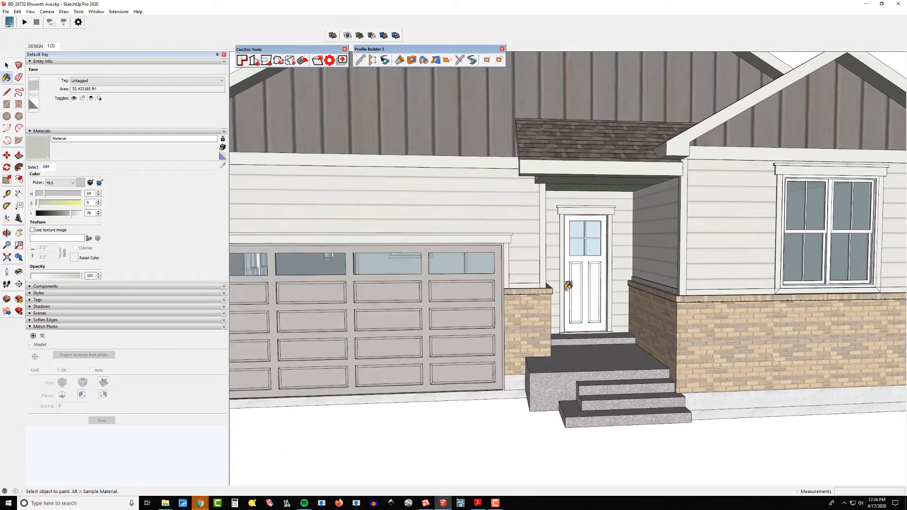
{"action": "scroll", "coordinate": [588, 286], "scroll_direction": "up", "scroll_amount": 4}
{"action": "scroll", "coordinate": [588, 285], "scroll_direction": "down", "scroll_amount": 5}
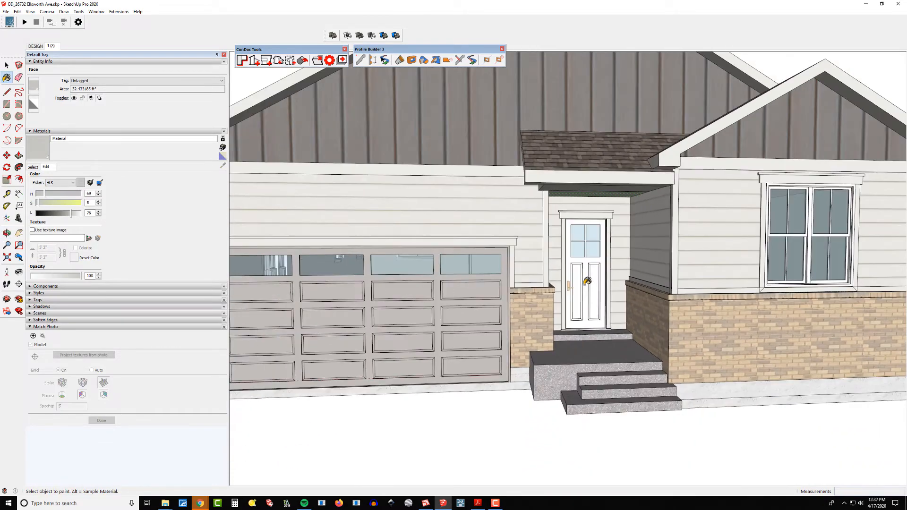
{"action": "key", "text": "alt+Tab"}
{"action": "key", "text": "alt+Tab"}
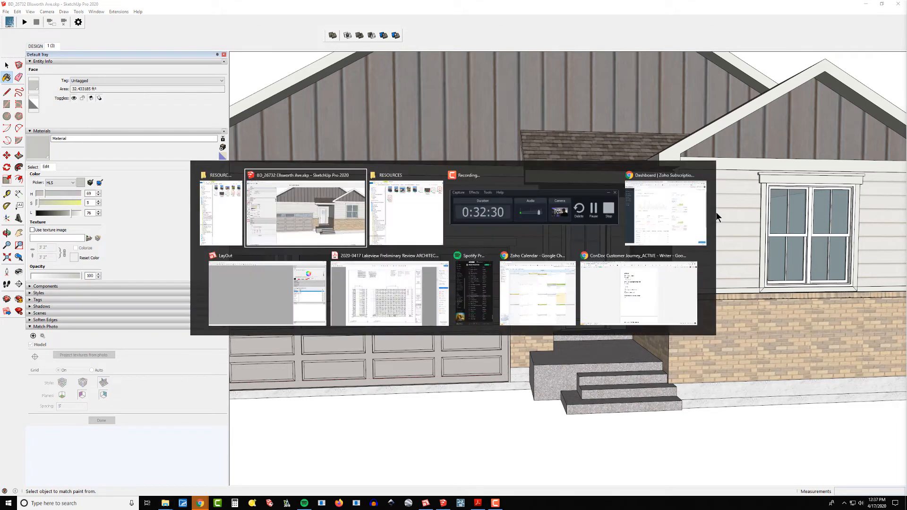
{"action": "left_click", "coordinate": [417, 236]}
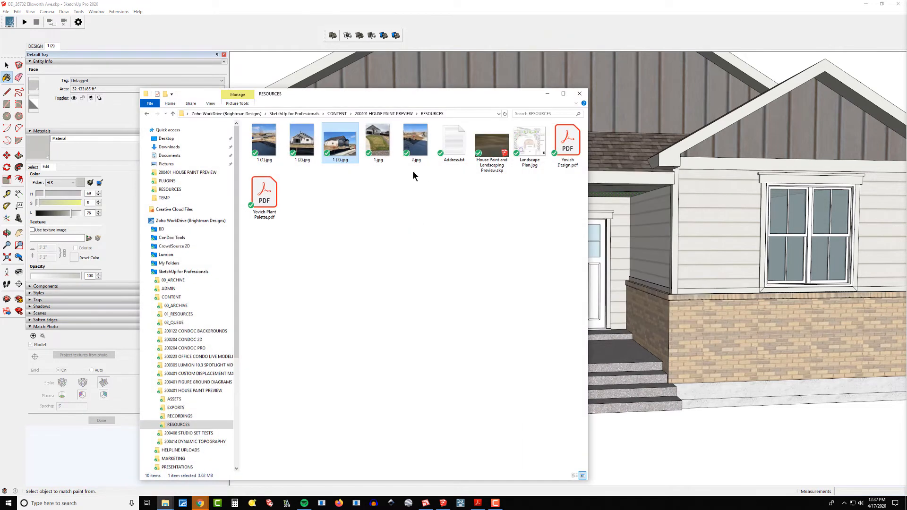
{"action": "double_click", "coordinate": [378, 141]}
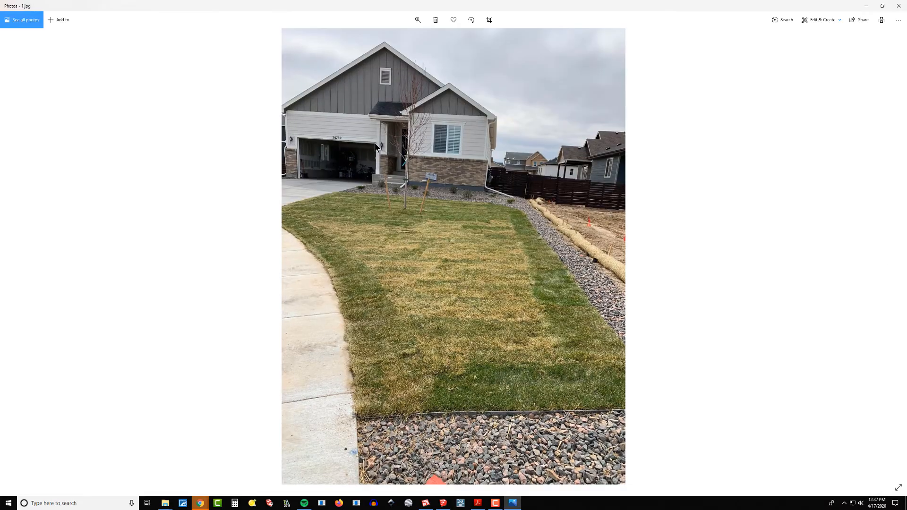
{"action": "scroll", "coordinate": [375, 142], "scroll_direction": "up", "scroll_amount": 10}
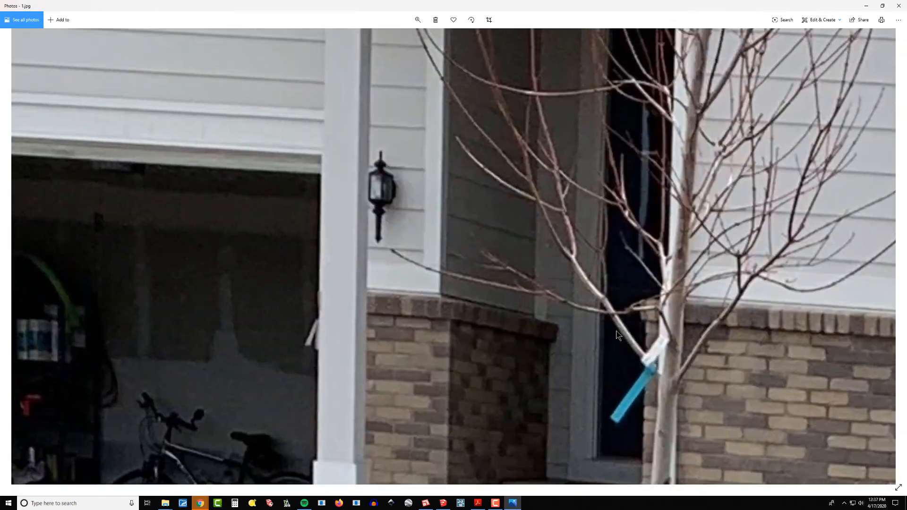
{"action": "left_click_drag", "start_coordinate": [593, 290], "coordinate": [553, 120]}
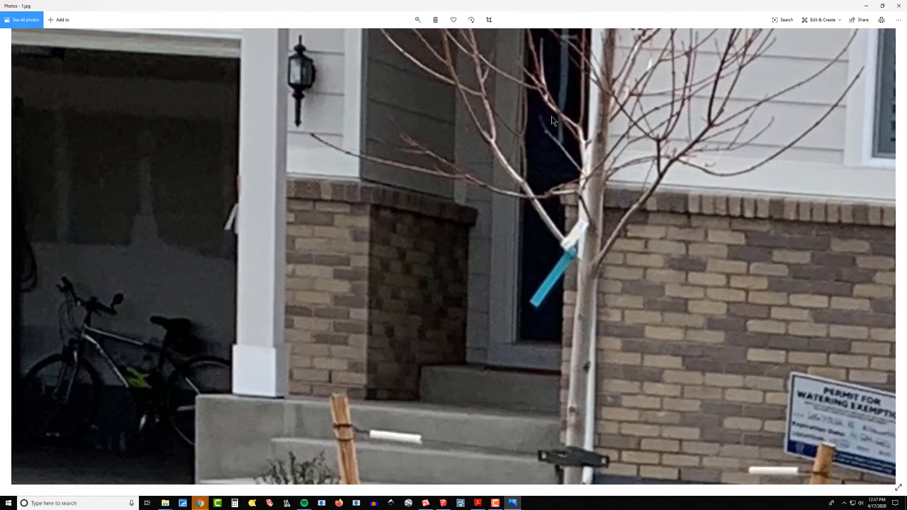
{"action": "scroll", "coordinate": [548, 324], "scroll_direction": "down", "scroll_amount": 10}
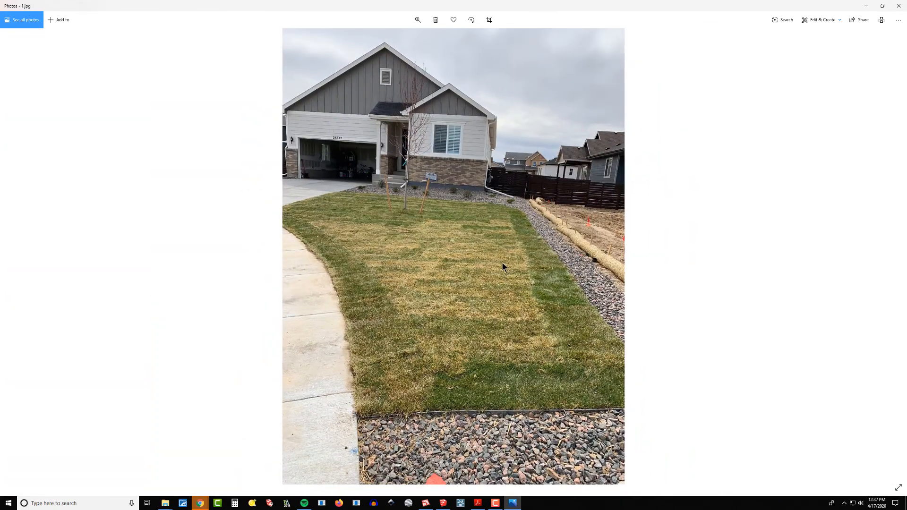
Step: Look through the other site photos, including 1 (3).jpg and 2.jpg, for views of the house front and entry
{"action": "key", "text": "Right"}
{"action": "key", "text": "Left"}
{"action": "key", "text": "Left"}
{"action": "key", "text": "Left"}
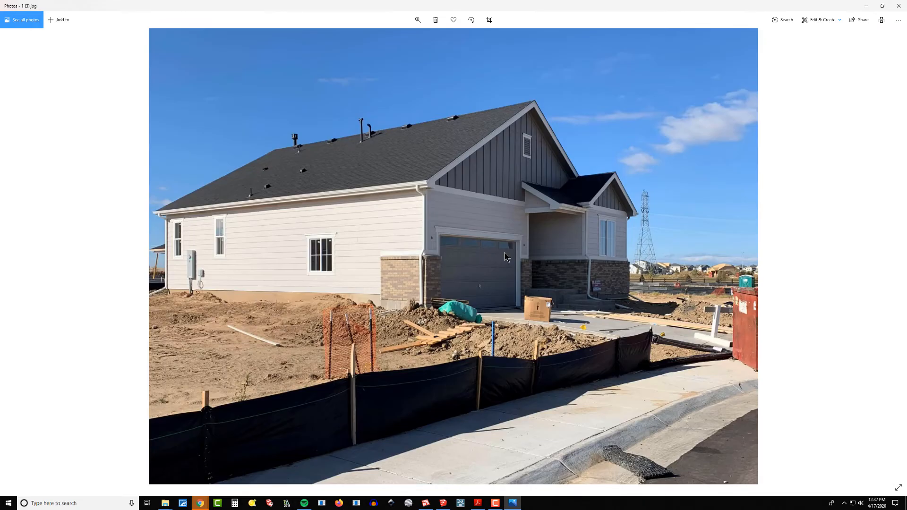
{"action": "key", "text": "Right"}
{"action": "key", "text": "Right"}
{"action": "key", "text": "Right"}
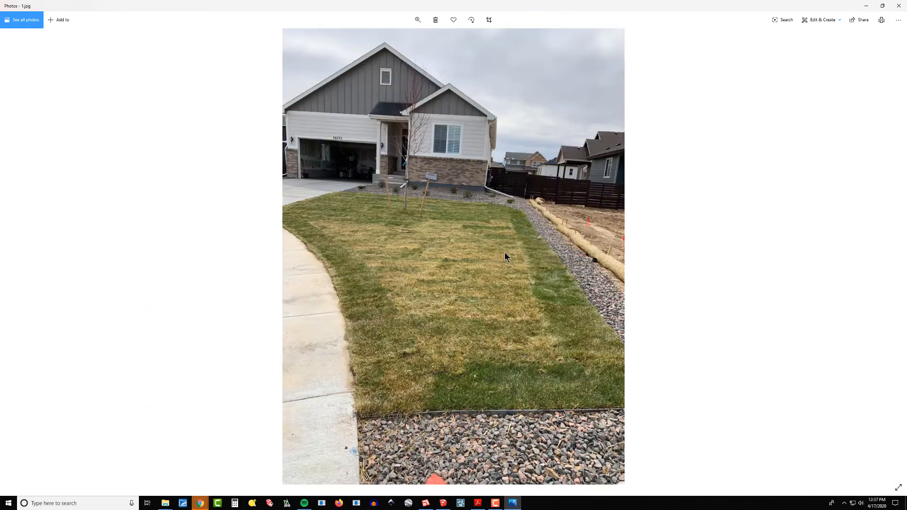
{"action": "key", "text": "Right"}
{"action": "key", "text": "Left"}
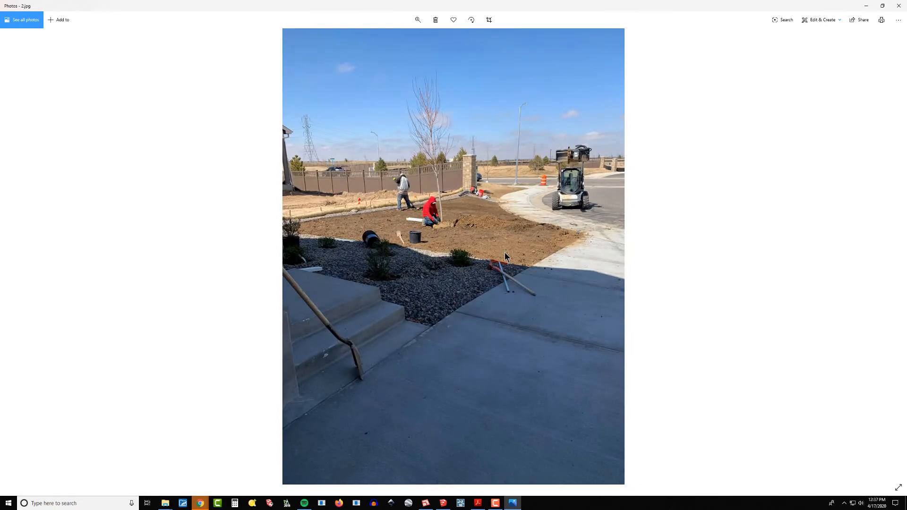
Step: Close the site photo and open the front door component so its door panel can be edited
{"action": "left_click", "coordinate": [899, 6]}
{"action": "left_click", "coordinate": [645, 175]}
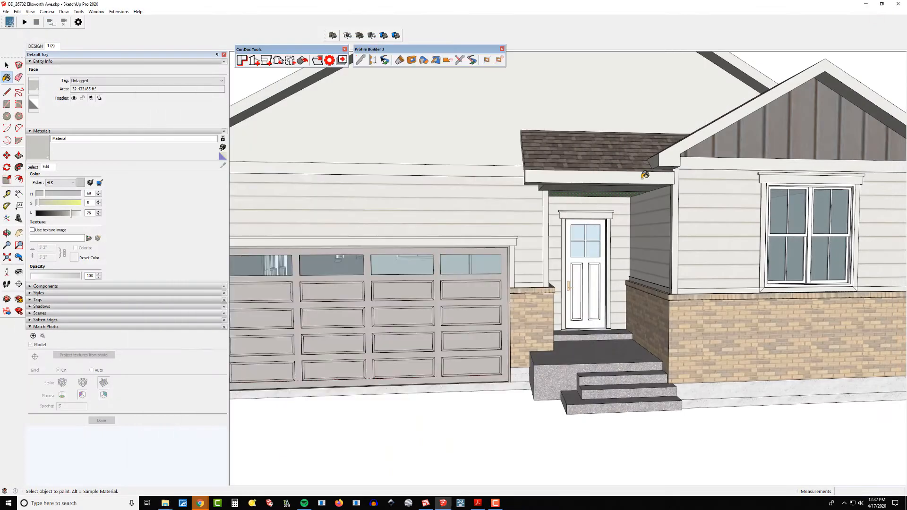
{"action": "scroll", "coordinate": [610, 269], "scroll_direction": "up", "scroll_amount": 5}
{"action": "key", "text": "space"}
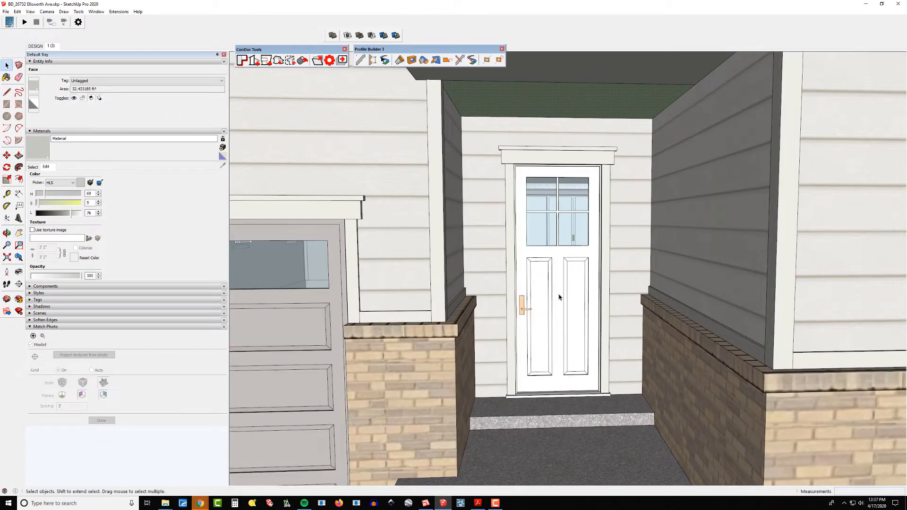
{"action": "double_click", "coordinate": [559, 296]}
{"action": "left_click", "coordinate": [559, 296]}
{"action": "scroll", "coordinate": [582, 299], "scroll_direction": "up", "scroll_amount": 2}
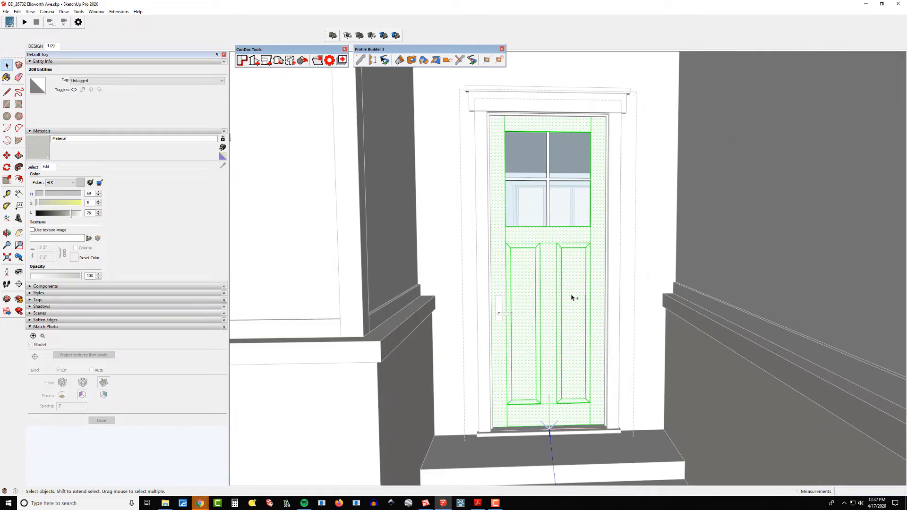
{"action": "key", "text": "Escape"}
Step: Create a dark red material with hue 359, saturation 68 and luminance 24
{"action": "key", "text": "b"}
{"action": "left_click", "coordinate": [222, 156]}
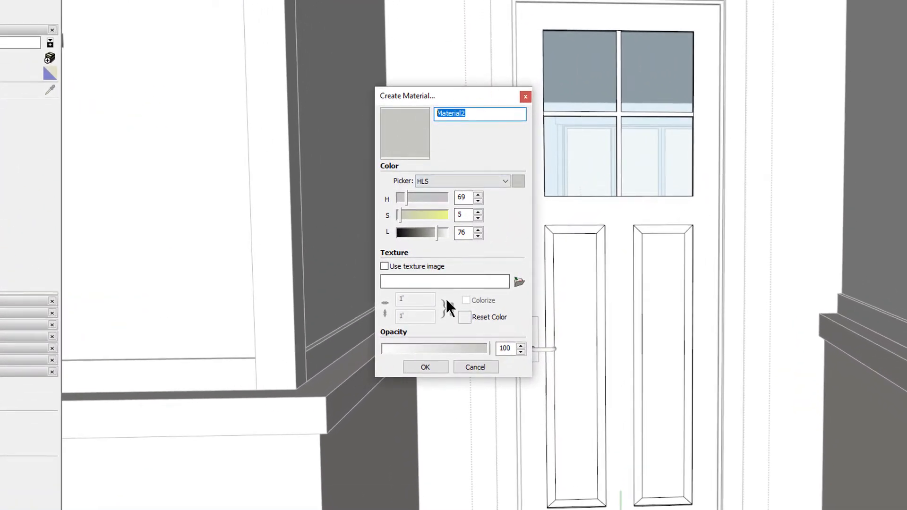
{"action": "left_click_drag", "start_coordinate": [431, 233], "coordinate": [452, 208]}
{"action": "left_click", "coordinate": [412, 215]}
{"action": "left_click", "coordinate": [427, 216]}
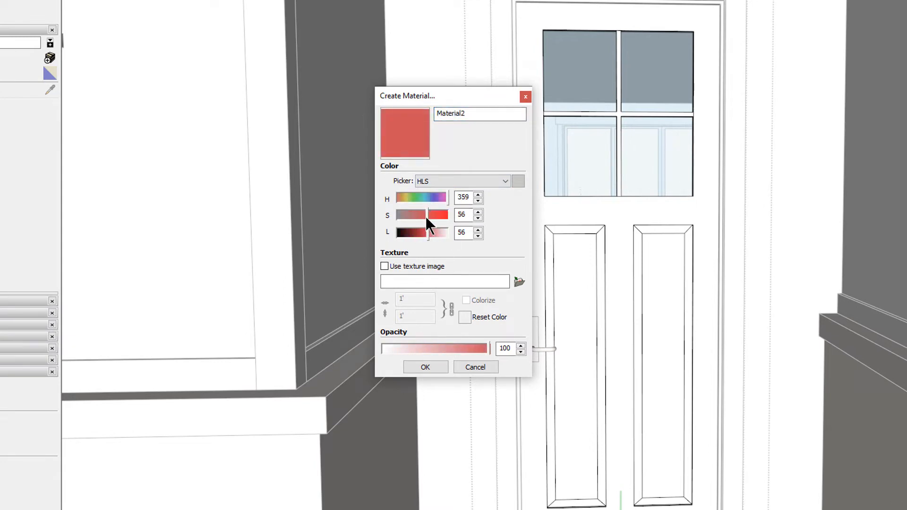
{"action": "left_click_drag", "start_coordinate": [422, 234], "coordinate": [410, 237]}
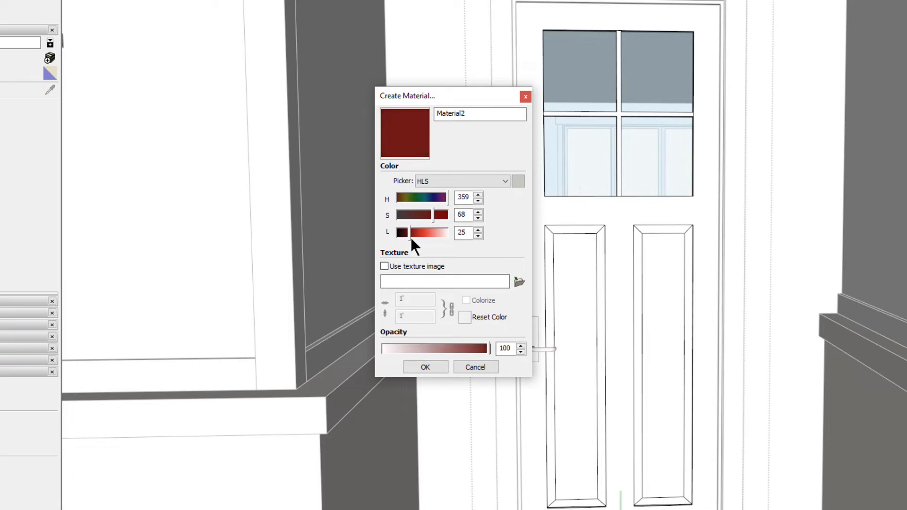
{"action": "left_click", "coordinate": [426, 367]}
Step: Paint the front door panel with the dark red material and leave the door component
{"action": "mouse_move", "coordinate": [630, 292]}
{"action": "middle_mouse_down"}
{"action": "mouse_move", "coordinate": [593, 283]}
{"action": "mouse_move", "coordinate": [603, 281]}
{"action": "middle_mouse_up"}
{"action": "left_click", "coordinate": [576, 270]}
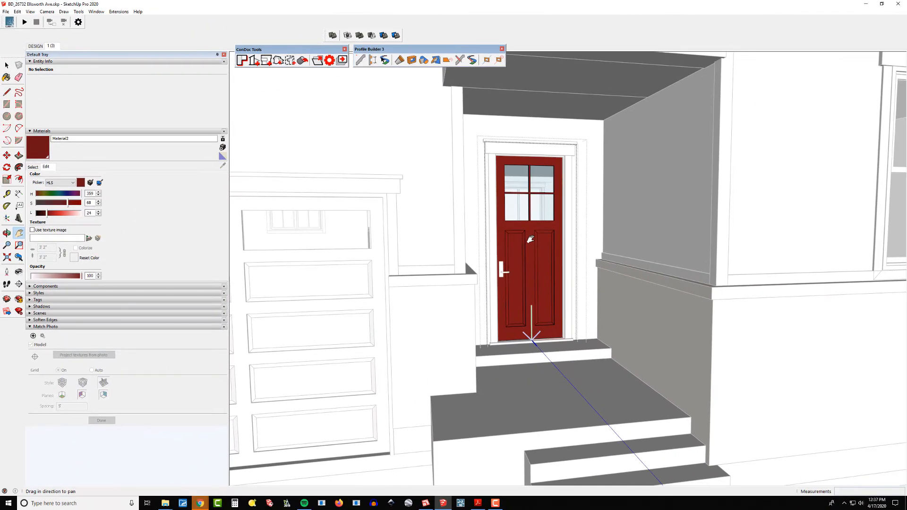
{"action": "key", "text": "space"}
{"action": "scroll", "coordinate": [532, 234], "scroll_direction": "down", "scroll_amount": 5}
{"action": "scroll", "coordinate": [526, 229], "scroll_direction": "down", "scroll_amount": 5}
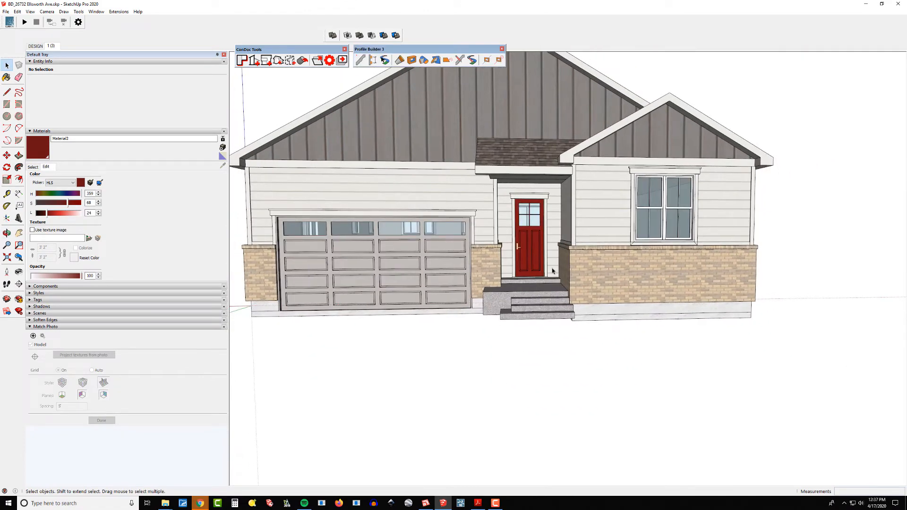
{"action": "middle_click_drag", "start_coordinate": [552, 271], "coordinate": [588, 293]}
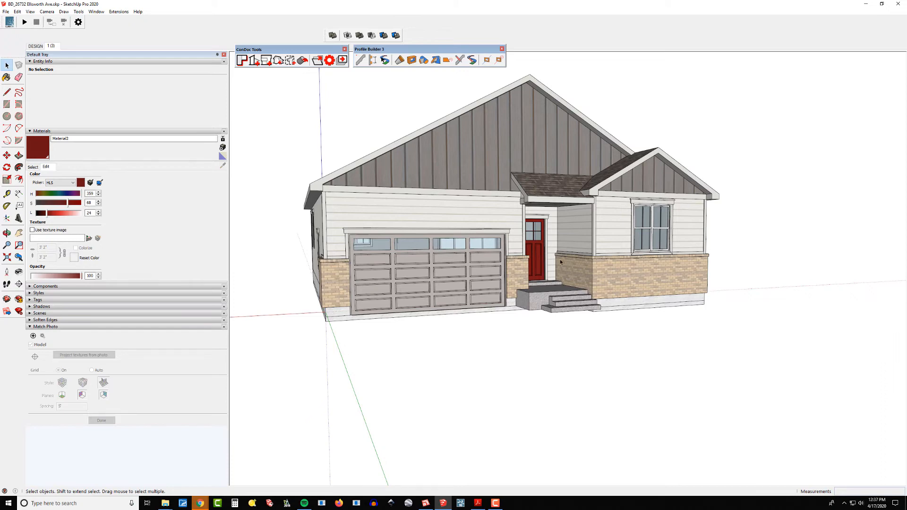
{"action": "middle_click_drag", "start_coordinate": [401, 258], "coordinate": [667, 251]}
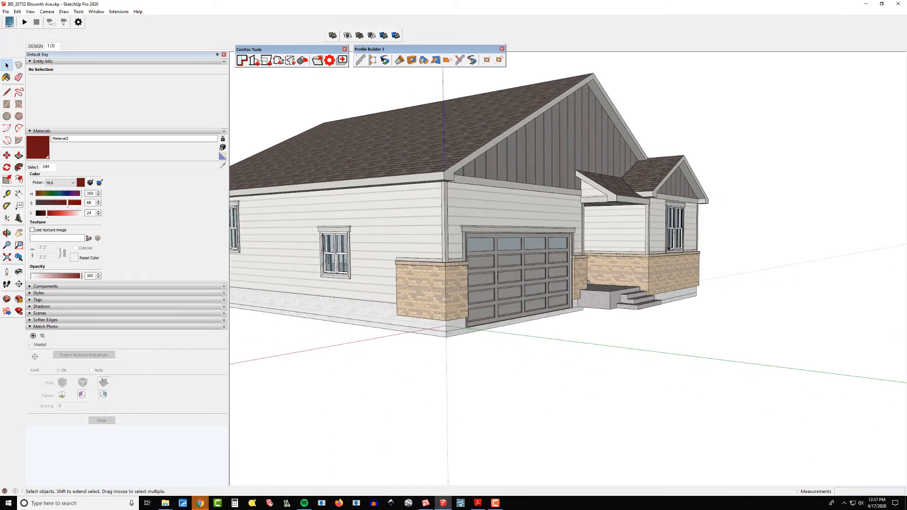
{"action": "scroll", "coordinate": [468, 234], "scroll_direction": "up", "scroll_amount": 10}
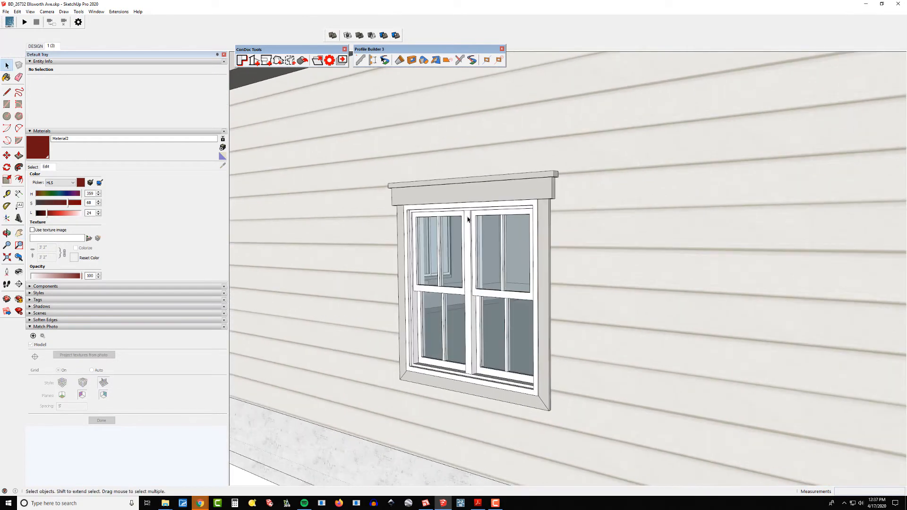
{"action": "double_click", "coordinate": [468, 218]}
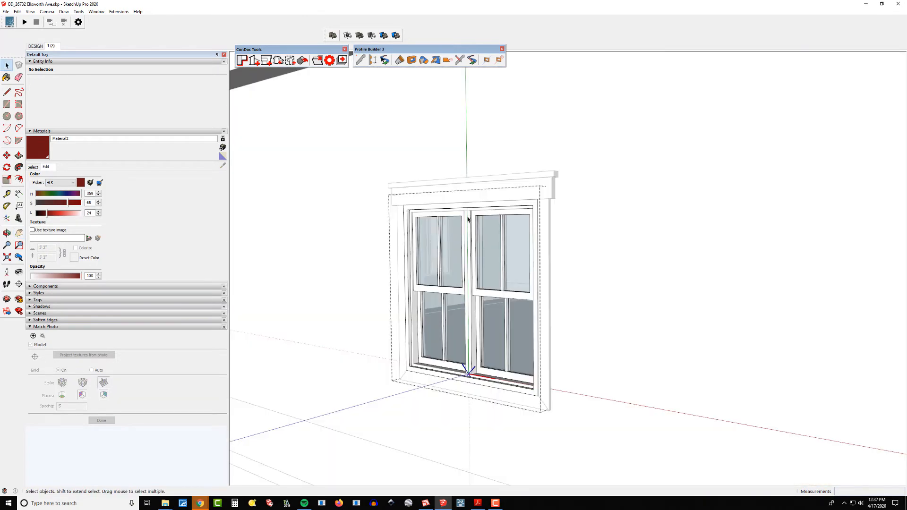
{"action": "double_click", "coordinate": [468, 222]}
{"action": "triple_click", "coordinate": [468, 222]}
{"action": "scroll", "coordinate": [468, 222], "scroll_direction": "up", "scroll_amount": 3}
{"action": "key", "text": "Escape"}
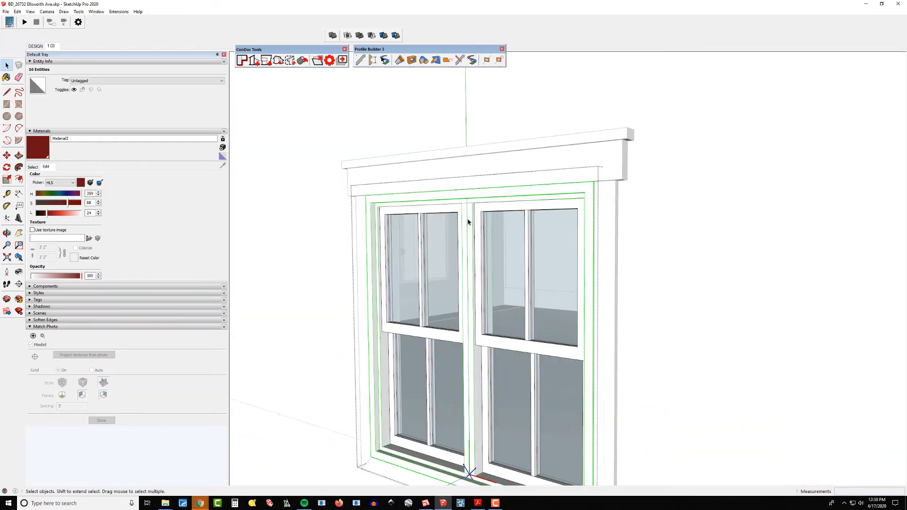
{"action": "key", "text": "Escape"}
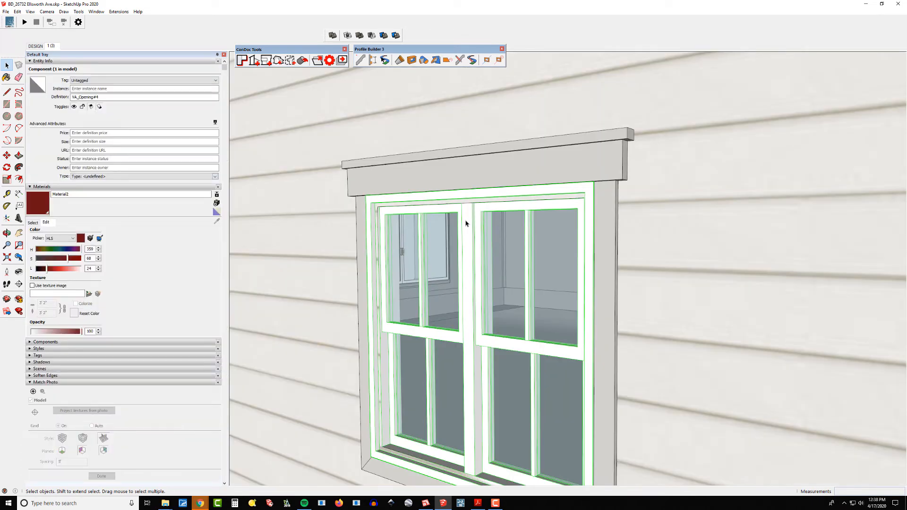
{"action": "middle_click_drag", "start_coordinate": [466, 223], "coordinate": [754, 229]}
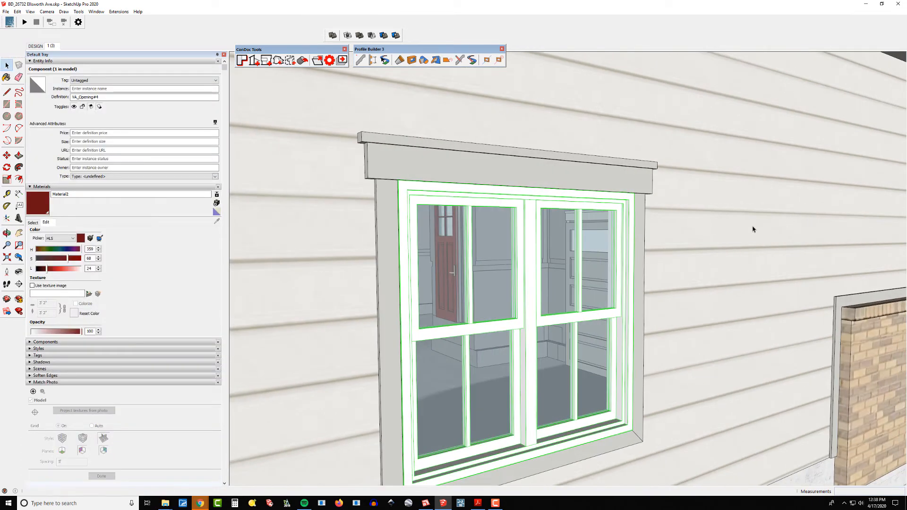
{"action": "scroll", "coordinate": [630, 223], "scroll_direction": "up", "scroll_amount": 5}
{"action": "middle_click_drag", "start_coordinate": [621, 180], "coordinate": [380, 165]}
{"action": "double_click", "coordinate": [381, 165]}
{"action": "double_click", "coordinate": [381, 166]}
{"action": "triple_click", "coordinate": [381, 166]}
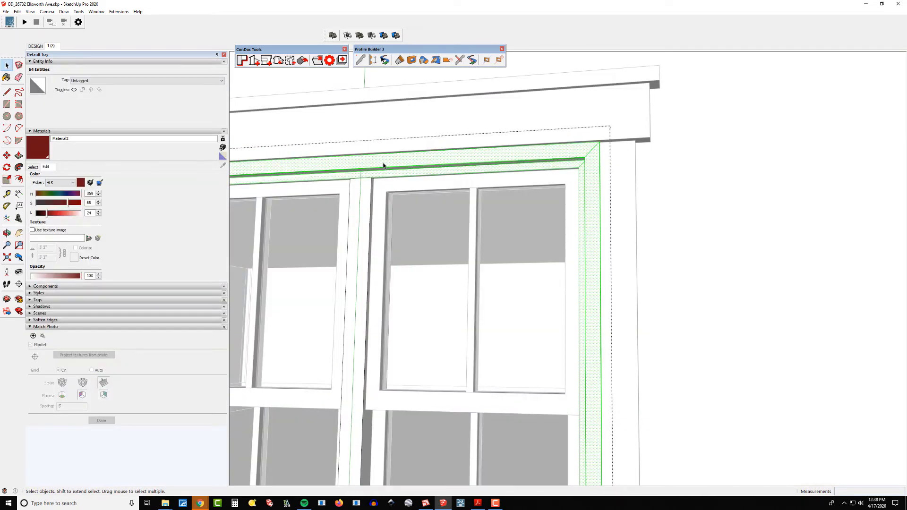
{"action": "left_click", "coordinate": [388, 166]}
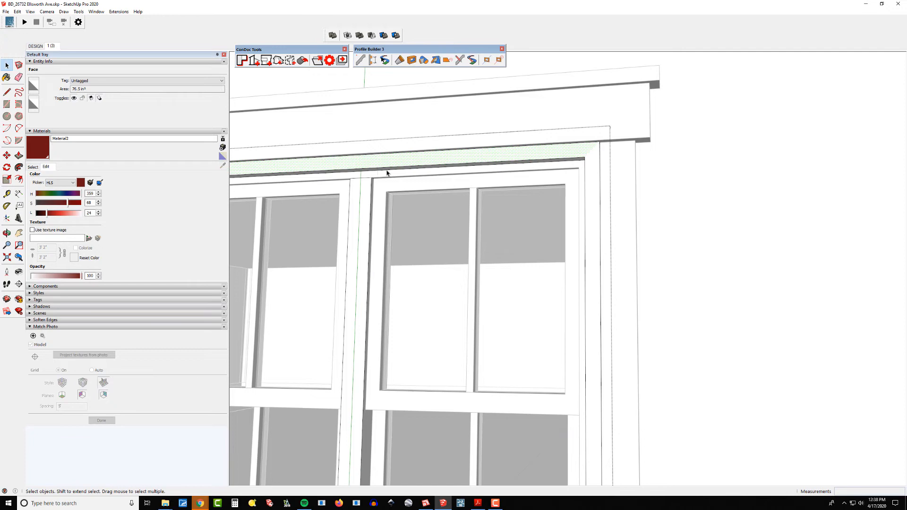
{"action": "scroll", "coordinate": [571, 229], "scroll_direction": "down", "scroll_amount": 6}
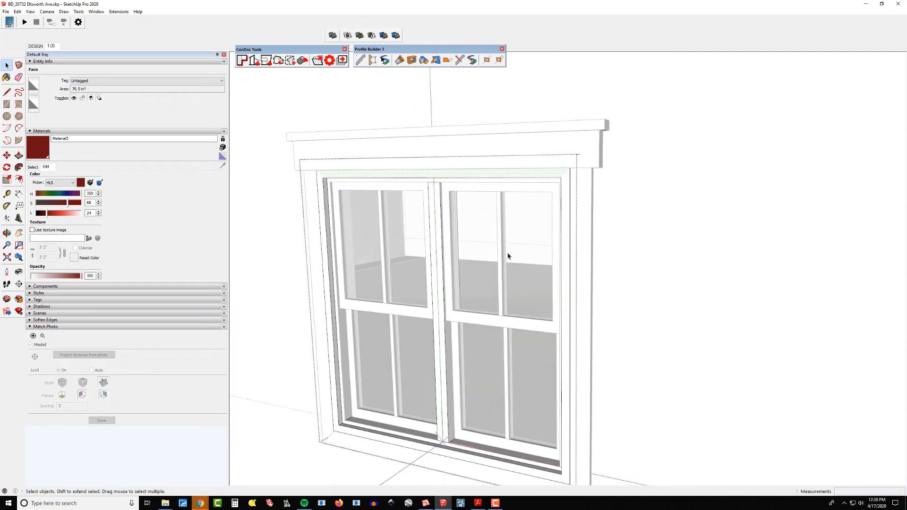
{"action": "scroll", "coordinate": [522, 244], "scroll_direction": "down", "scroll_amount": 2}
{"action": "key", "text": "ctrl+h"}
{"action": "scroll", "coordinate": [516, 239], "scroll_direction": "down", "scroll_amount": 1}
{"action": "key", "text": "Escape"}
{"action": "key", "text": "Escape"}
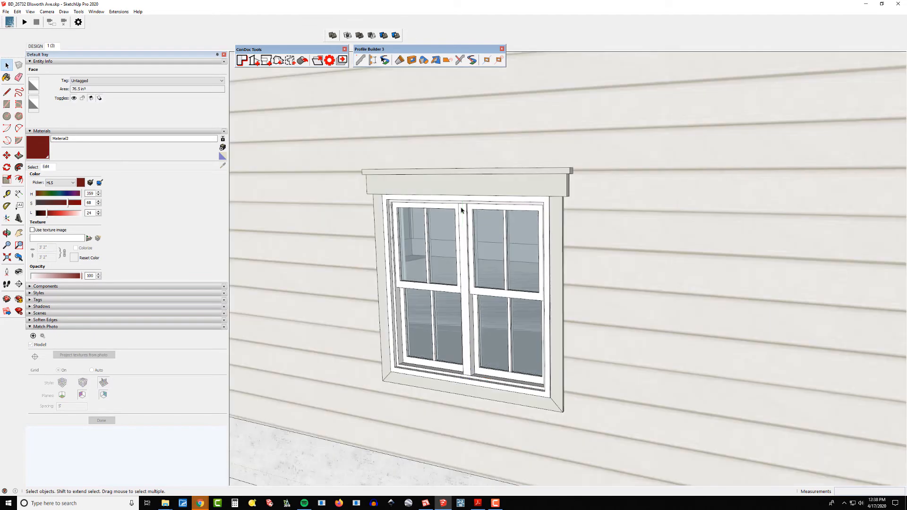
Step: Open the double window beside the garage corner, select its three parts and create a dark green material
{"action": "left_click", "coordinate": [457, 209]}
{"action": "double_click", "coordinate": [463, 235]}
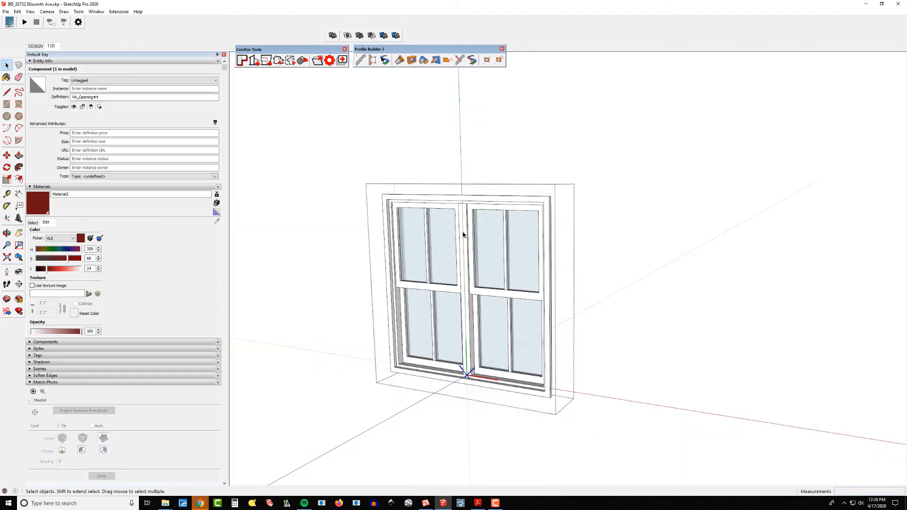
{"action": "left_click_drag", "start_coordinate": [600, 193], "coordinate": [312, 412]}
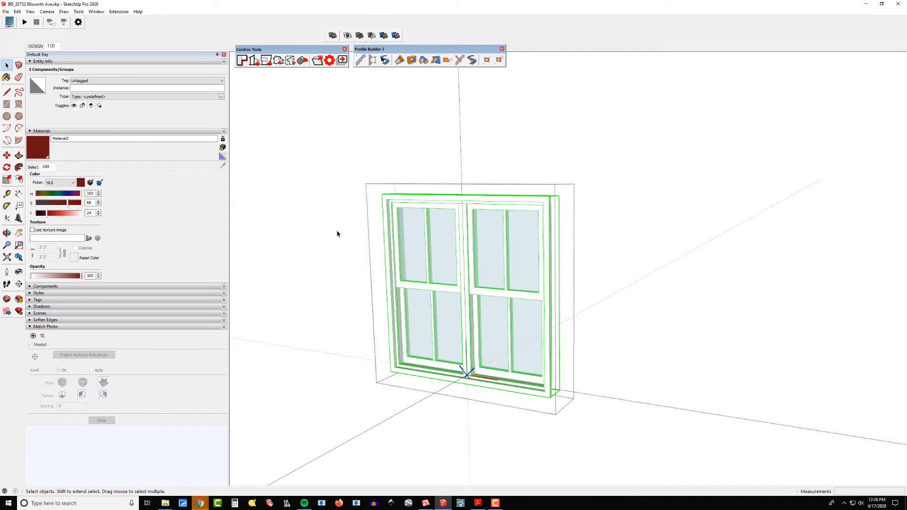
{"action": "key", "text": "b"}
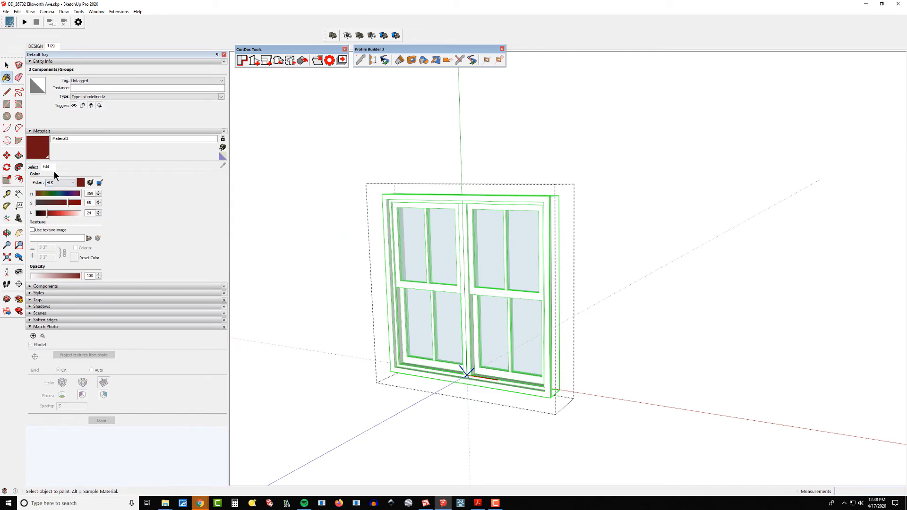
{"action": "left_click", "coordinate": [223, 156]}
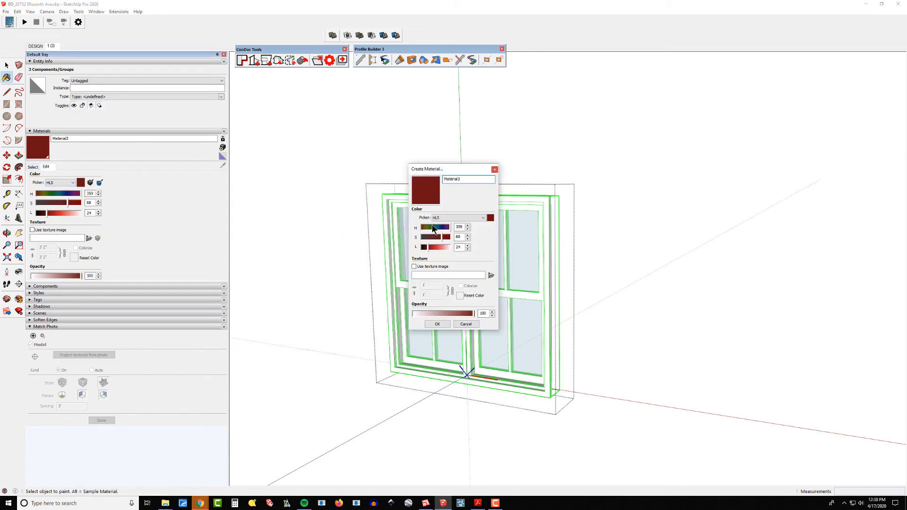
{"action": "left_click", "coordinate": [433, 228]}
{"action": "left_click", "coordinate": [437, 324]}
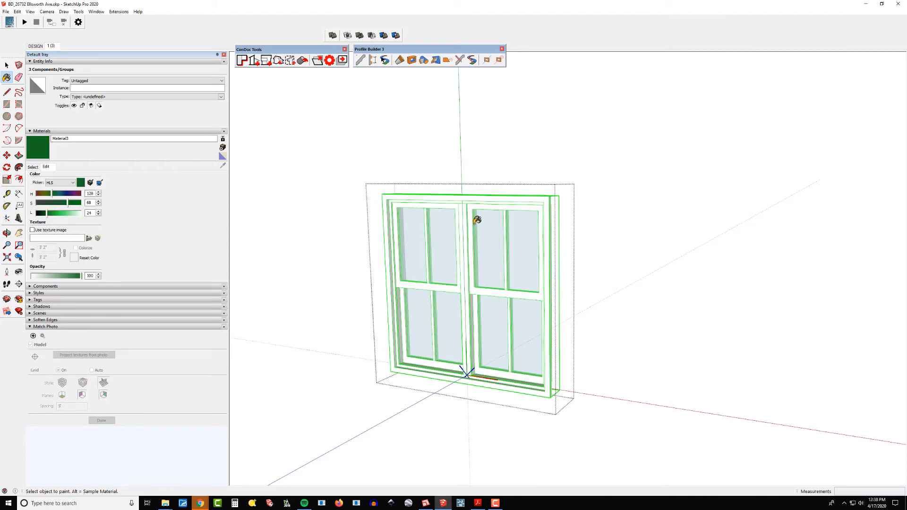
Step: Paint the selected parts of the double window with the dark green material and leave the component
{"action": "left_click", "coordinate": [476, 200]}
{"action": "middle_click_drag", "start_coordinate": [482, 227], "coordinate": [502, 241]}
{"action": "key", "text": "space"}
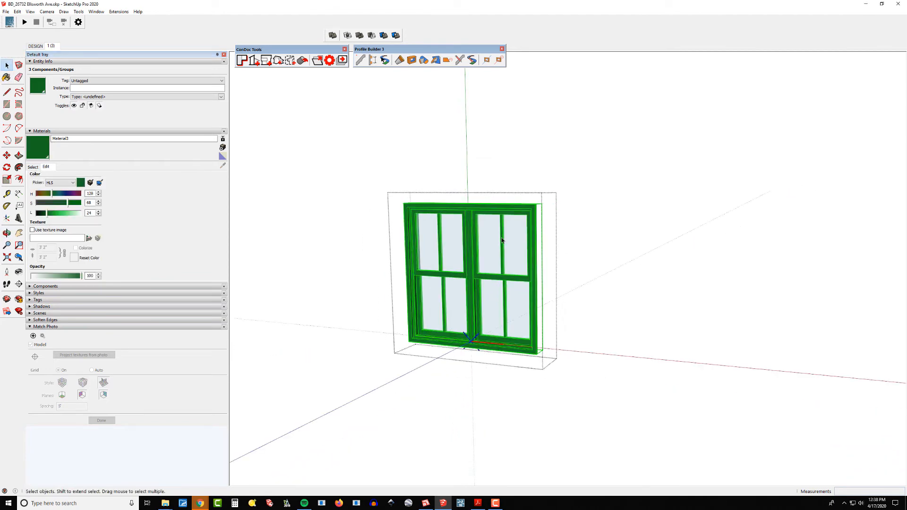
{"action": "left_click", "coordinate": [413, 209]}
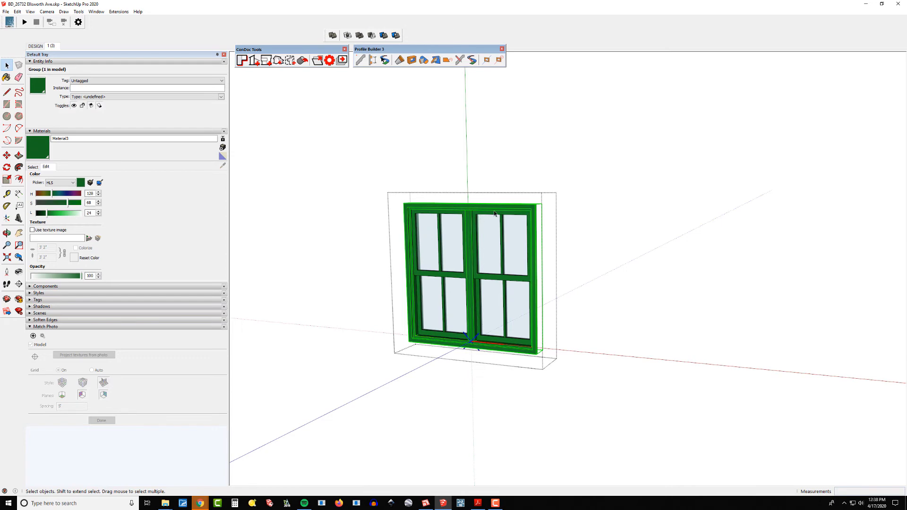
{"action": "key", "text": "Escape"}
Step: Open the tall narrow window farther along the side wall, paint all its parts dark green and leave it
{"action": "scroll", "coordinate": [527, 239], "scroll_direction": "down", "scroll_amount": 2}
{"action": "middle_click_drag", "start_coordinate": [527, 239], "coordinate": [540, 242]}
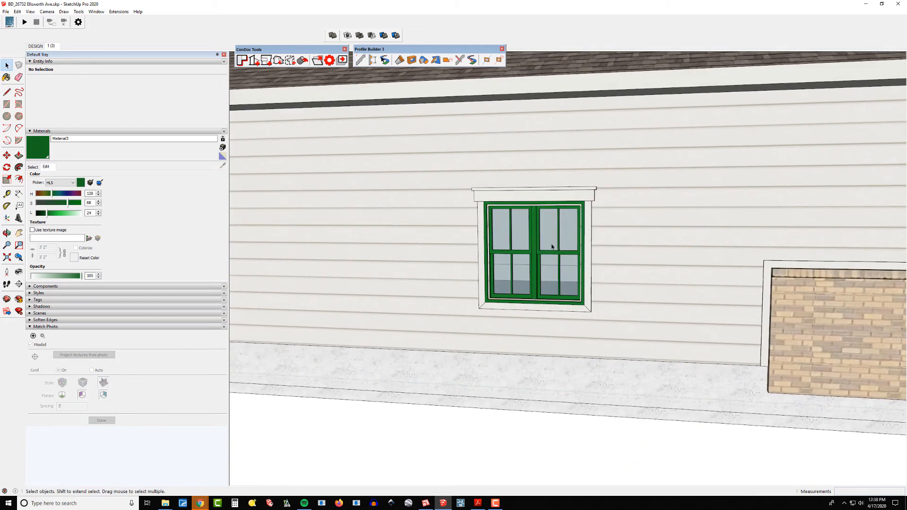
{"action": "scroll", "coordinate": [564, 187], "scroll_direction": "down", "scroll_amount": 5}
{"action": "middle_click_drag", "start_coordinate": [630, 274], "coordinate": [633, 250]}
{"action": "scroll", "coordinate": [378, 198], "scroll_direction": "up", "scroll_amount": 3}
{"action": "double_click", "coordinate": [361, 189]}
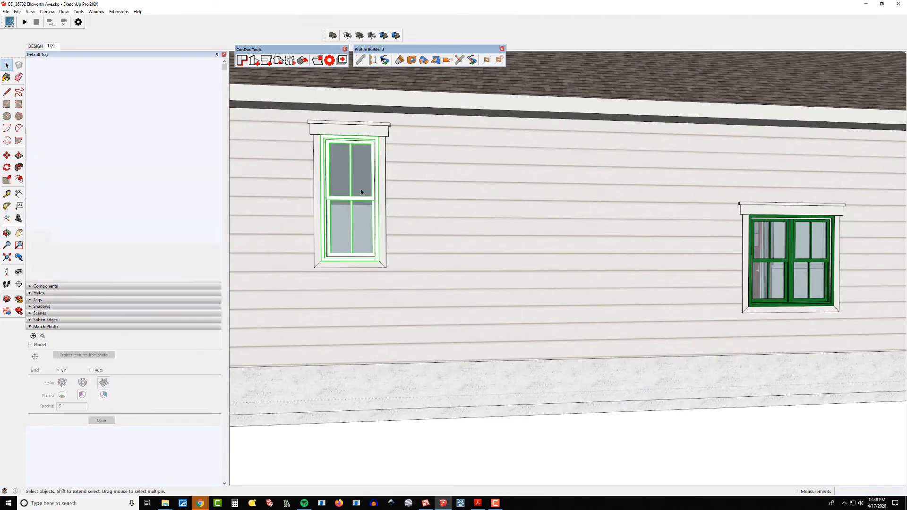
{"action": "key", "text": "ctrl+a"}
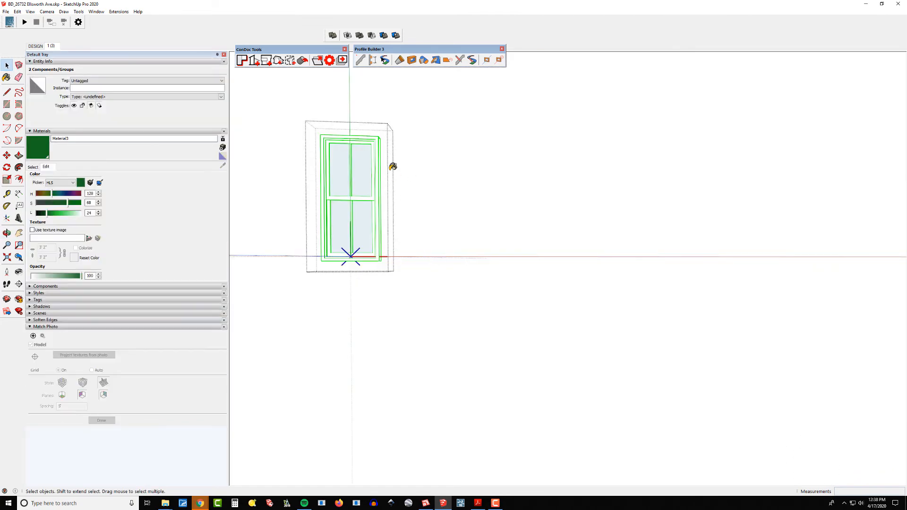
{"action": "key", "text": "b"}
{"action": "left_click", "coordinate": [378, 162]}
{"action": "middle_click_drag", "start_coordinate": [472, 198], "coordinate": [896, 211], "text": "shift"}
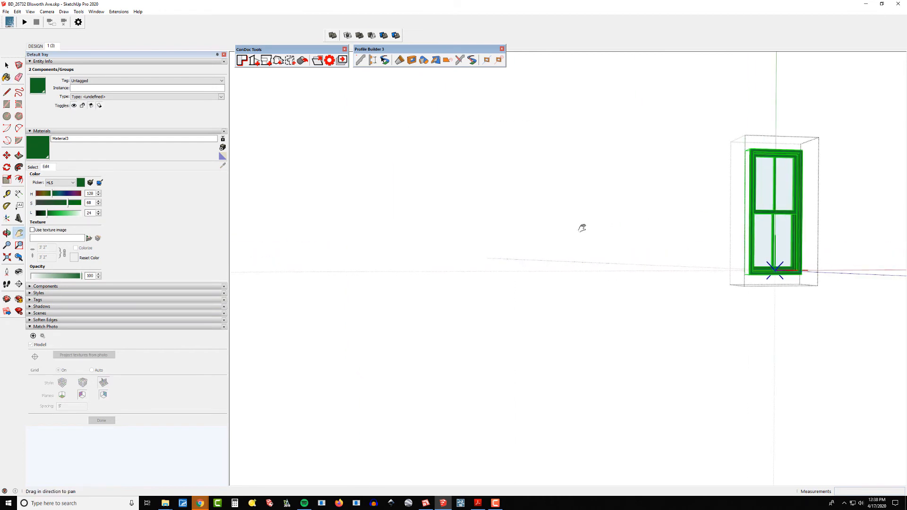
{"action": "key", "text": "space"}
{"action": "left_click", "coordinate": [540, 226]}
Step: Open the next tall narrow window, select its frame and sash, paint them dark green and leave the component
{"action": "double_click", "coordinate": [508, 170]}
{"action": "left_click_drag", "start_coordinate": [586, 149], "coordinate": [462, 313]}
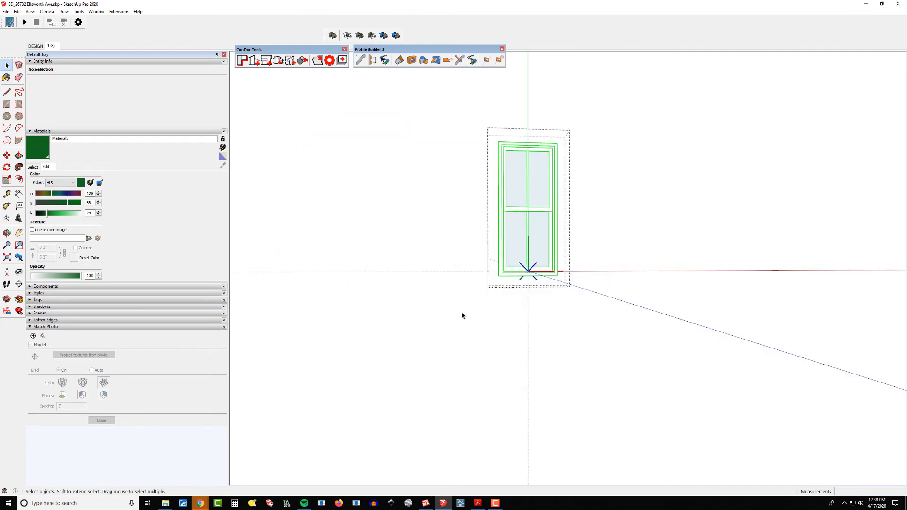
{"action": "key", "text": "b"}
{"action": "left_click", "coordinate": [547, 174]}
{"action": "middle_click_drag", "start_coordinate": [665, 226], "coordinate": [641, 219]}
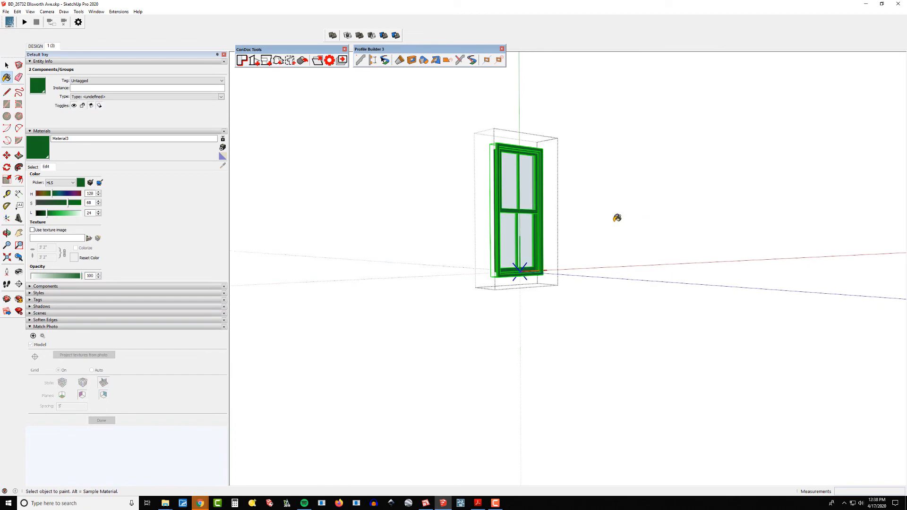
{"action": "key", "text": "space"}
{"action": "left_click", "coordinate": [569, 212]}
Step: Open the next double window, select its three parts, paint them dark green and leave the component
{"action": "double_click", "coordinate": [359, 180]}
{"action": "left_click_drag", "start_coordinate": [406, 155], "coordinate": [344, 305]}
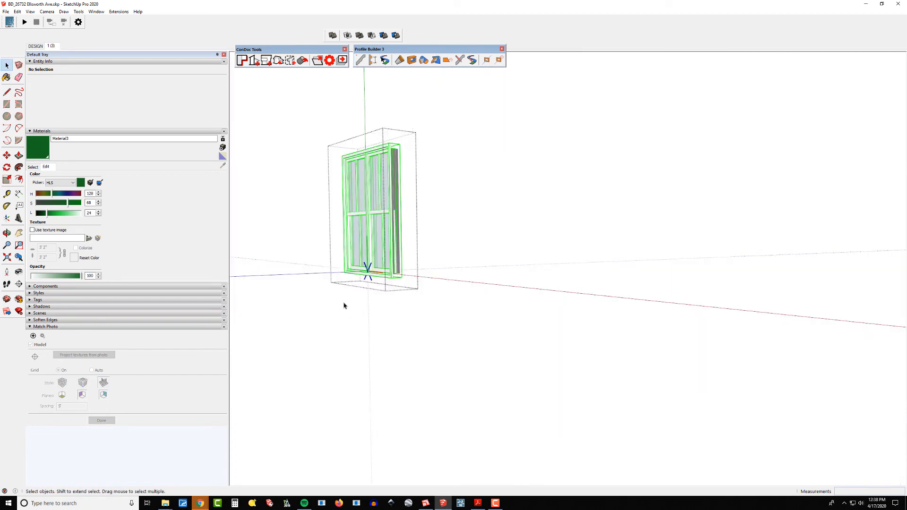
{"action": "left_click", "coordinate": [386, 149]}
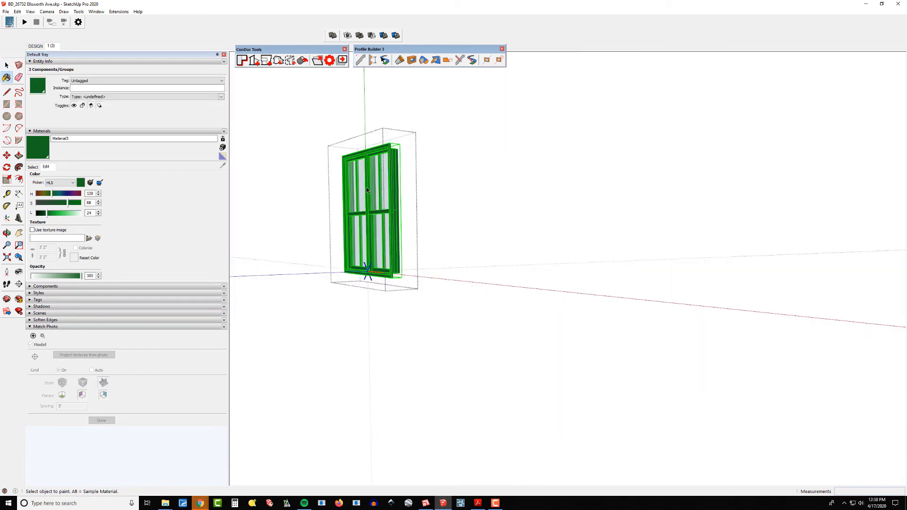
{"action": "key", "text": "space"}
{"action": "left_click", "coordinate": [326, 208]}
Step: Open the narrow window on the short return wall beside the double window, select its two parts, paint them dark green and leave it
{"action": "middle_click_drag", "start_coordinate": [330, 208], "coordinate": [432, 203]}
{"action": "double_click", "coordinate": [458, 186]}
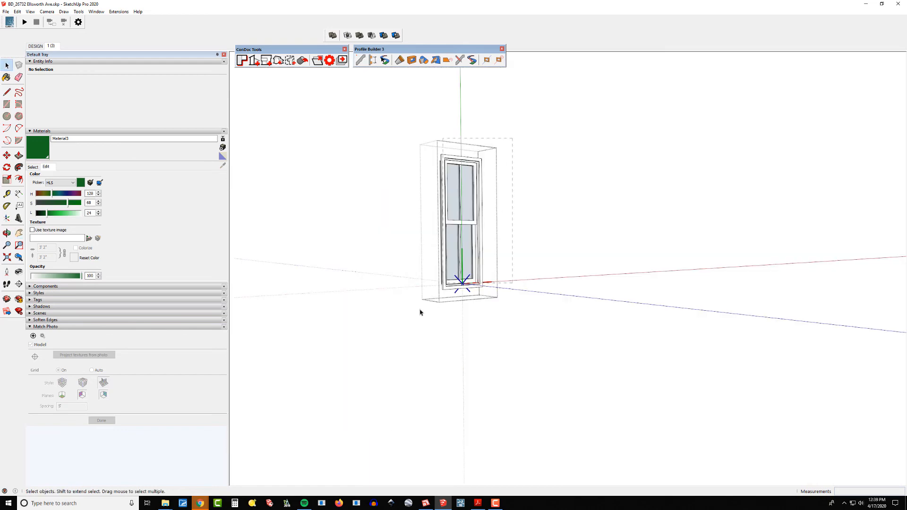
{"action": "left_click_drag", "start_coordinate": [420, 313], "coordinate": [522, 191]}
{"action": "key", "text": "b"}
{"action": "left_click", "coordinate": [459, 175]}
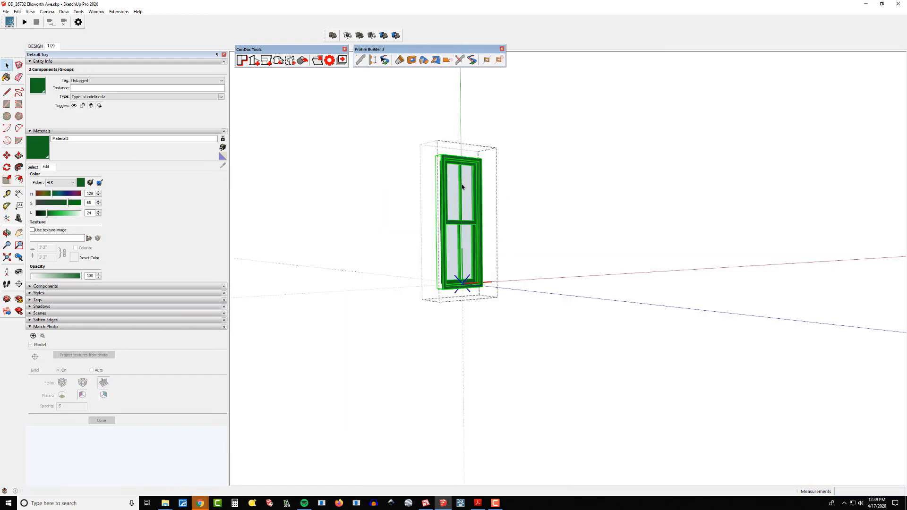
{"action": "left_click", "coordinate": [396, 203]}
Step: Open the four-panel sliding glass door under the covered porch, select all its parts, paint them dark green and leave the component
{"action": "scroll", "coordinate": [397, 203], "scroll_direction": "down", "scroll_amount": 2}
{"action": "middle_click_drag", "start_coordinate": [396, 203], "coordinate": [645, 231]}
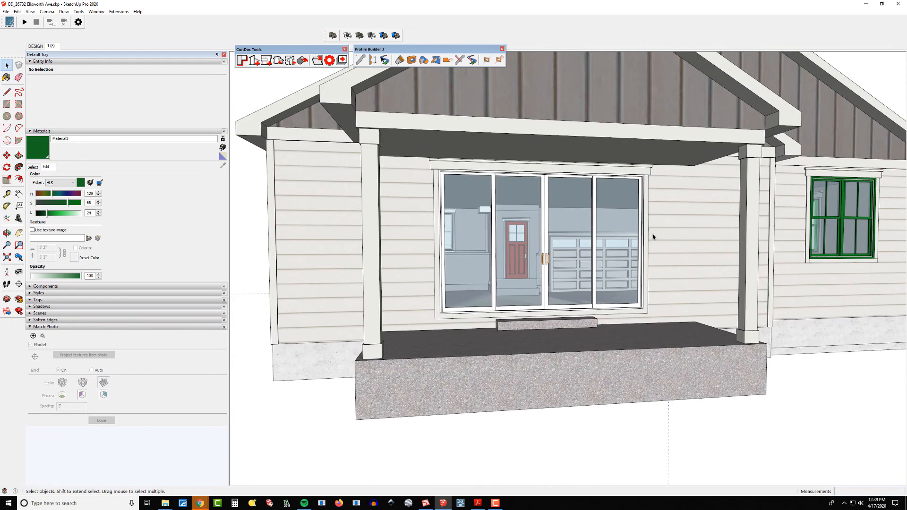
{"action": "scroll", "coordinate": [601, 237], "scroll_direction": "up", "scroll_amount": 2}
{"action": "double_click", "coordinate": [510, 213]}
{"action": "left_click_drag", "start_coordinate": [714, 138], "coordinate": [307, 361]}
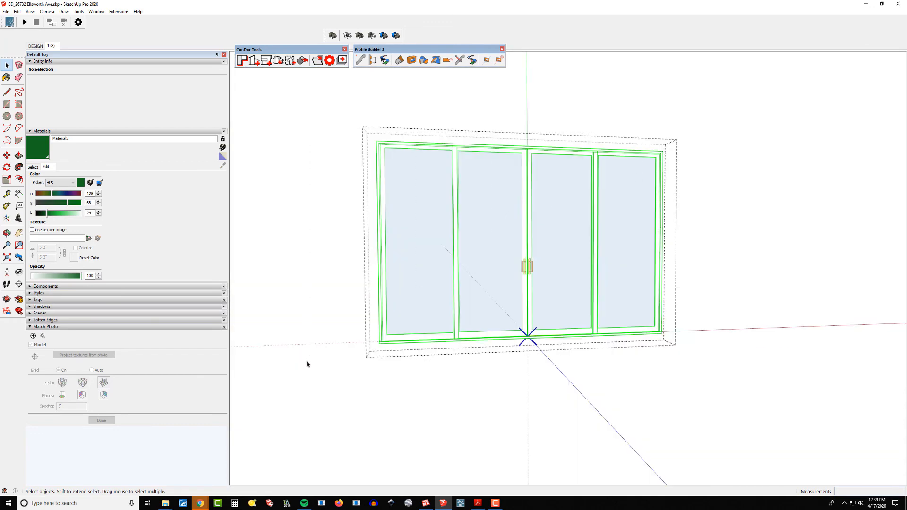
{"action": "key", "text": "b"}
{"action": "left_click", "coordinate": [538, 195]}
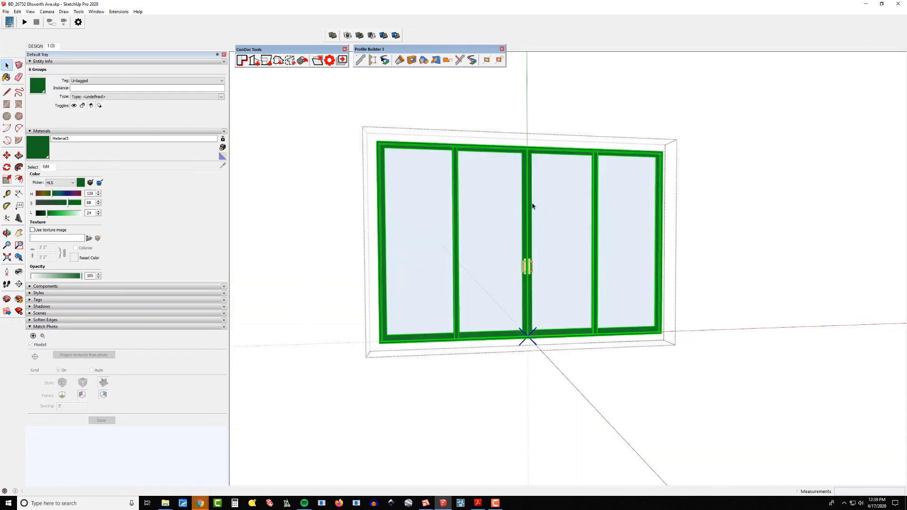
{"action": "key", "text": "Escape"}
Step: Examine the green window and door frames around the house's rear corner and along its side wall
{"action": "scroll", "coordinate": [548, 218], "scroll_direction": "down", "scroll_amount": 1}
{"action": "middle_click_drag", "start_coordinate": [561, 229], "coordinate": [583, 221]}
{"action": "scroll", "coordinate": [404, 209], "scroll_direction": "down", "scroll_amount": 3}
{"action": "scroll", "coordinate": [661, 217], "scroll_direction": "up", "scroll_amount": 2}
{"action": "middle_click_drag", "start_coordinate": [700, 218], "coordinate": [583, 214], "text": "shift"}
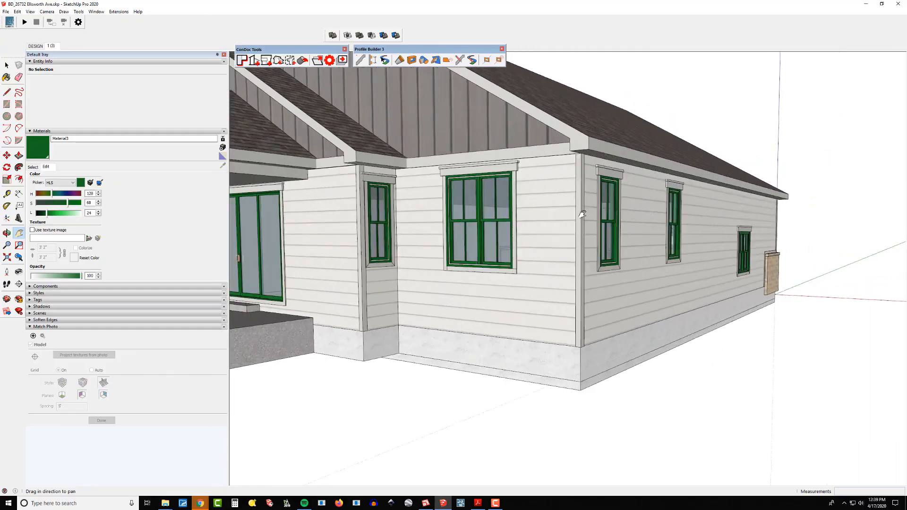
{"action": "scroll", "coordinate": [583, 214], "scroll_direction": "down", "scroll_amount": 1}
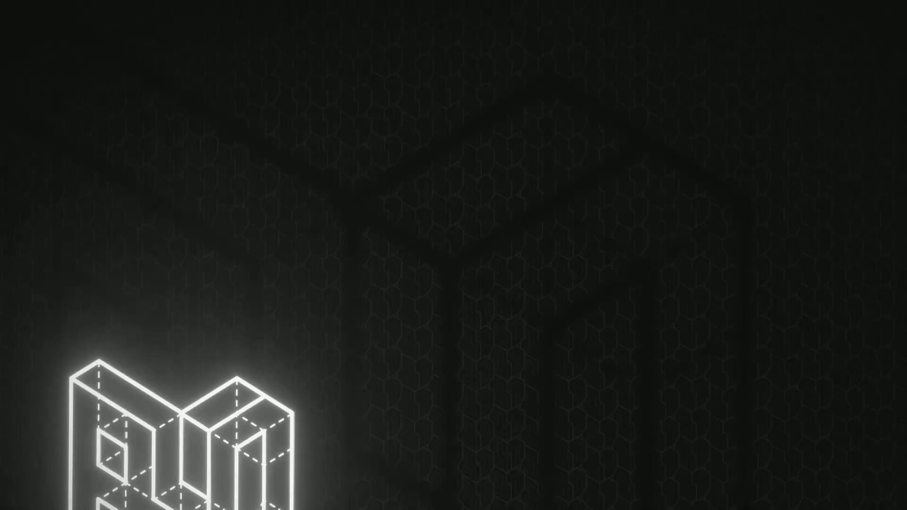